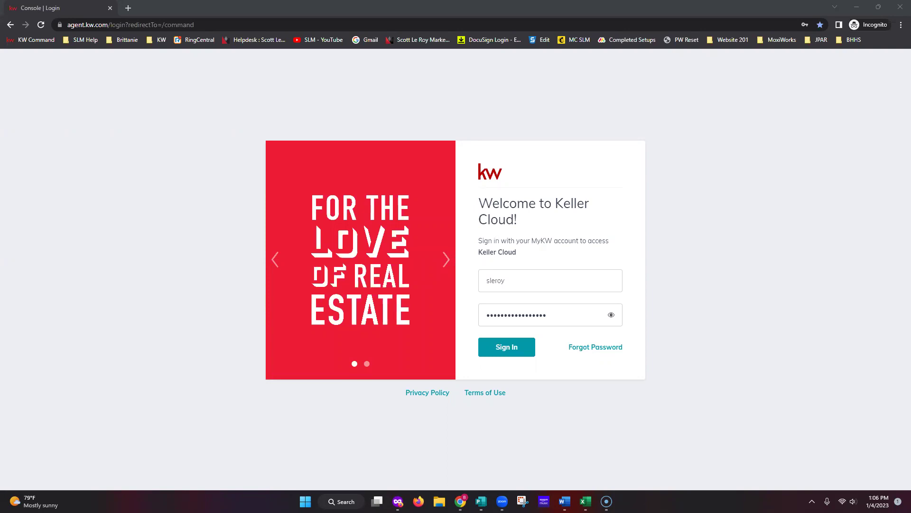
Sign in to KW Command and open Settings from the profile menu.
{"action": "left_click", "coordinate": [514, 350]}
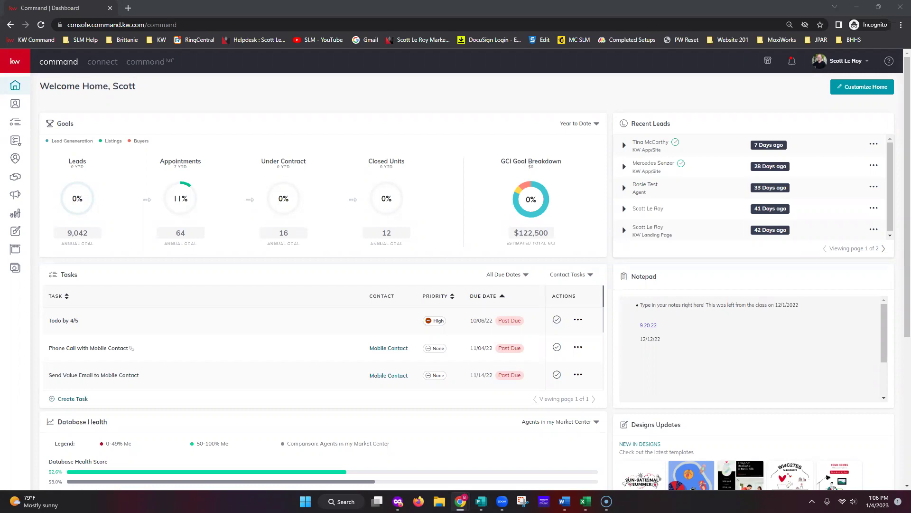
{"action": "left_click", "coordinate": [852, 64]}
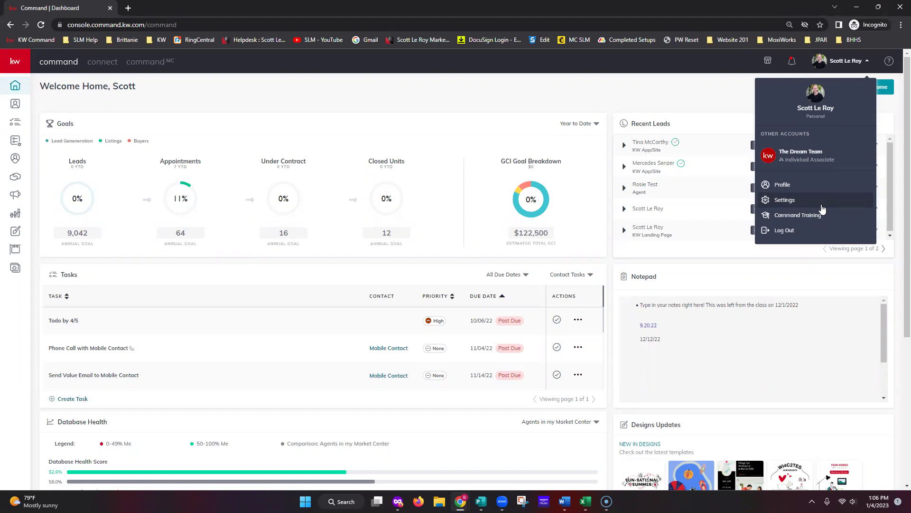
{"action": "left_click", "coordinate": [807, 200]}
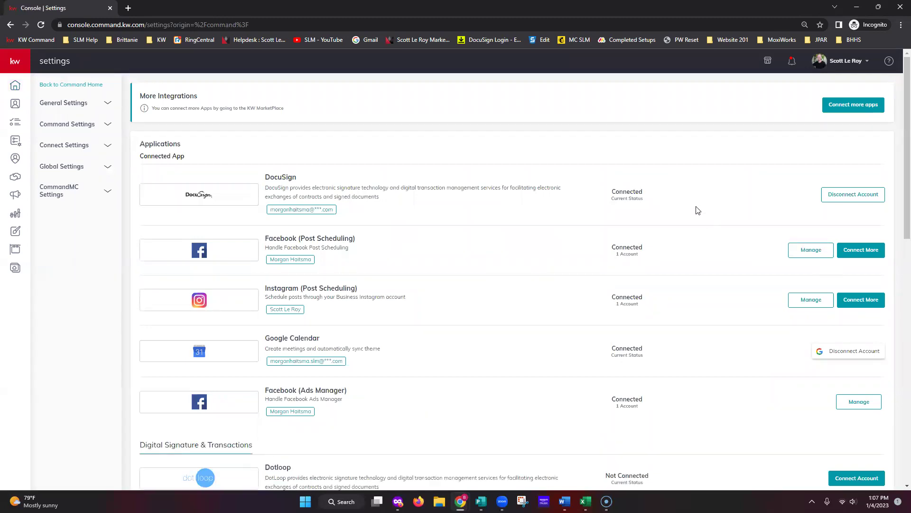
Scroll the Settings page down to Email Services and zoom the browser in.
{"action": "scroll", "coordinate": [696, 207], "scroll_direction": "down", "scroll_amount": 6}
{"action": "scroll", "coordinate": [697, 209], "scroll_direction": "down", "scroll_amount": 6}
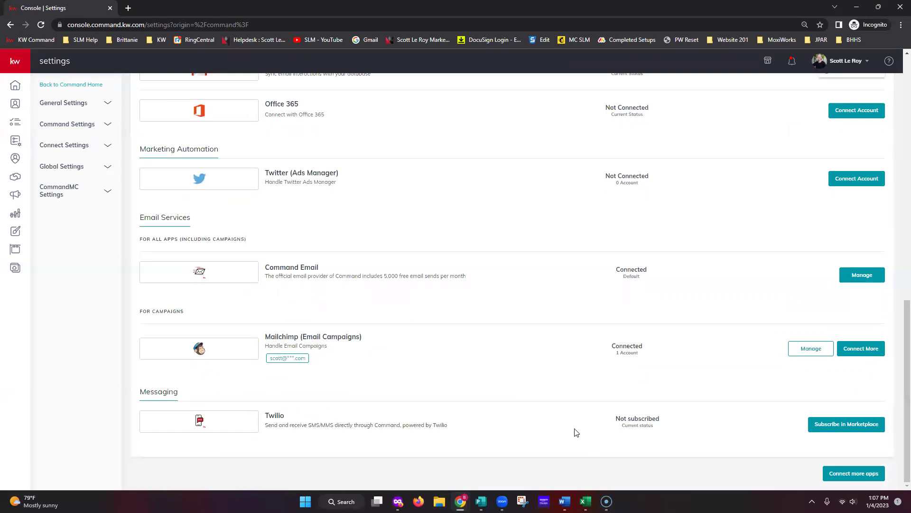
{"action": "key", "text": "ctrl+plus"}
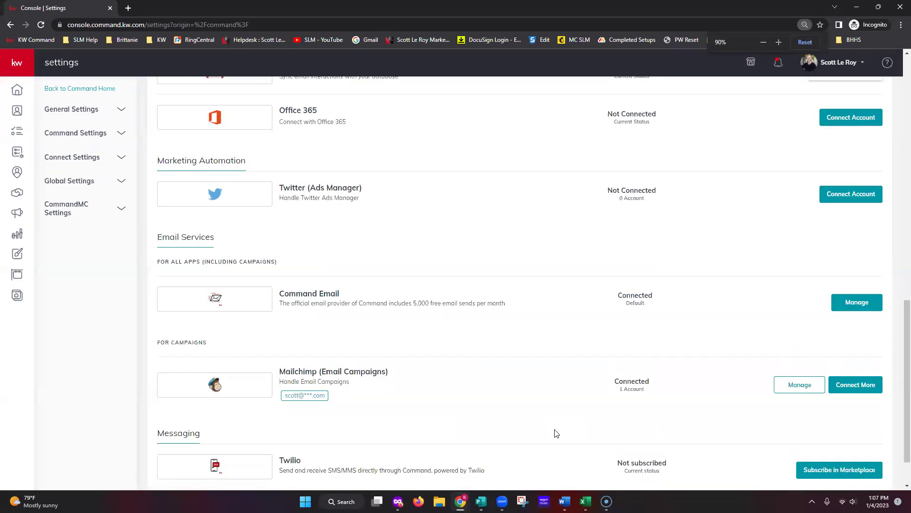
{"action": "scroll", "coordinate": [556, 433], "scroll_direction": "down", "scroll_amount": 2}
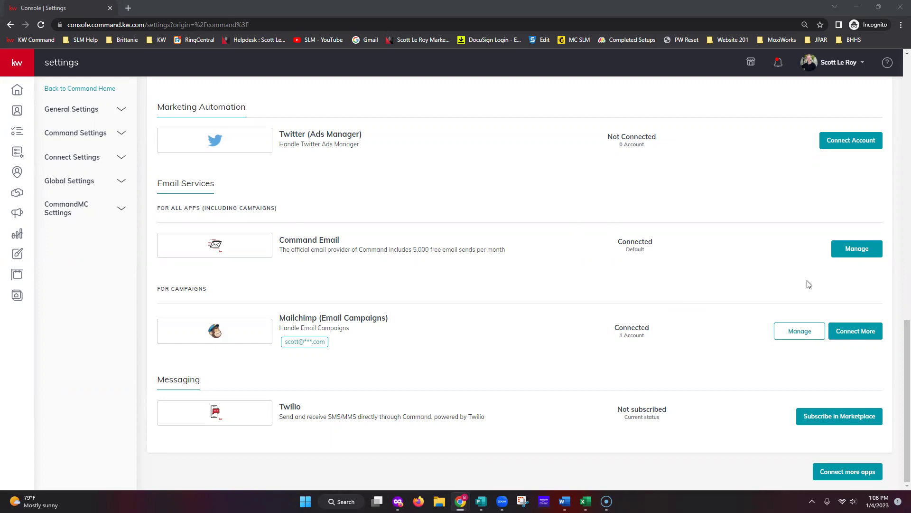
Open Manage for Command Email and put the cursor in the Sender Name field.
{"action": "left_click", "coordinate": [858, 249]}
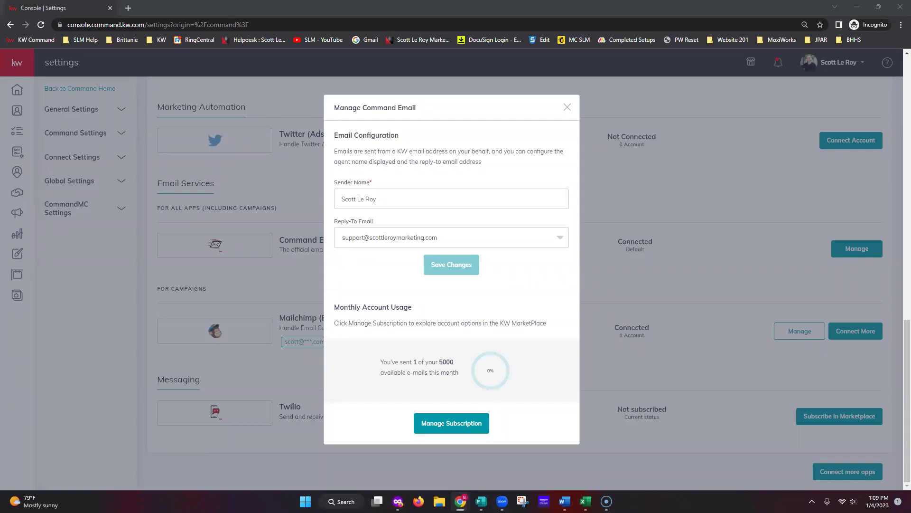
{"action": "left_click", "coordinate": [419, 201]}
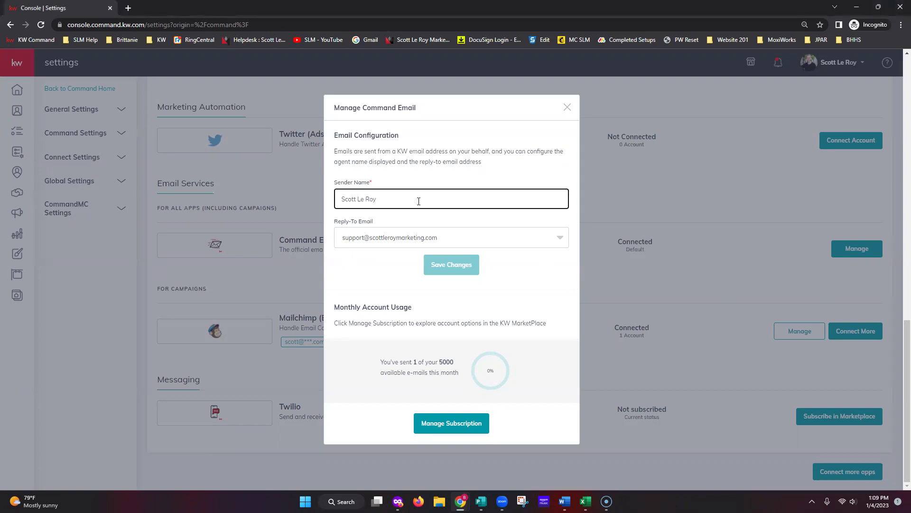
Change the Command Email sender name to end with 'Marketing' and save the changes.
{"action": "key", "text": "BackSpace"}
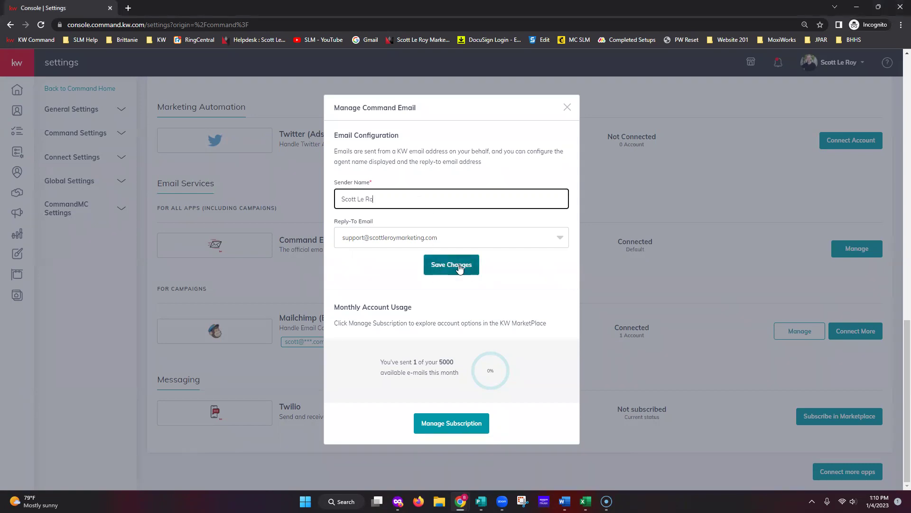
{"action": "type", "text": "y Marketing"}
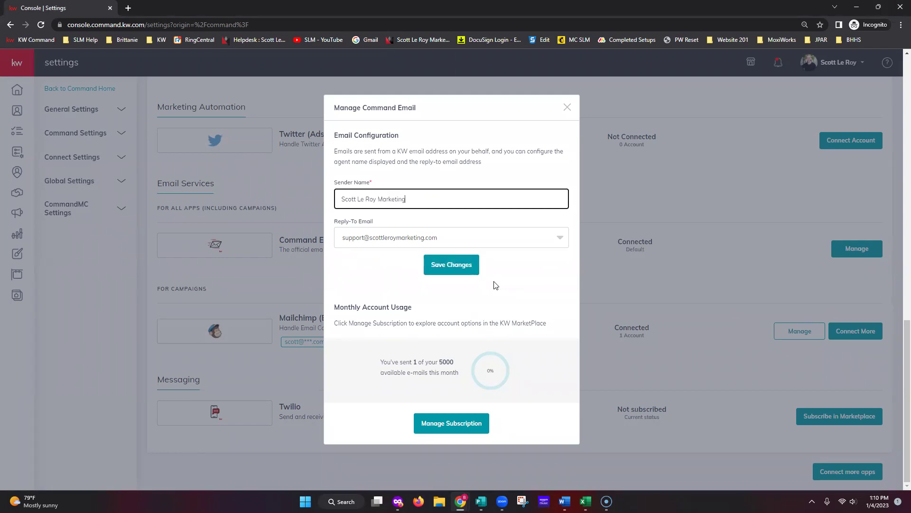
{"action": "left_click", "coordinate": [449, 265]}
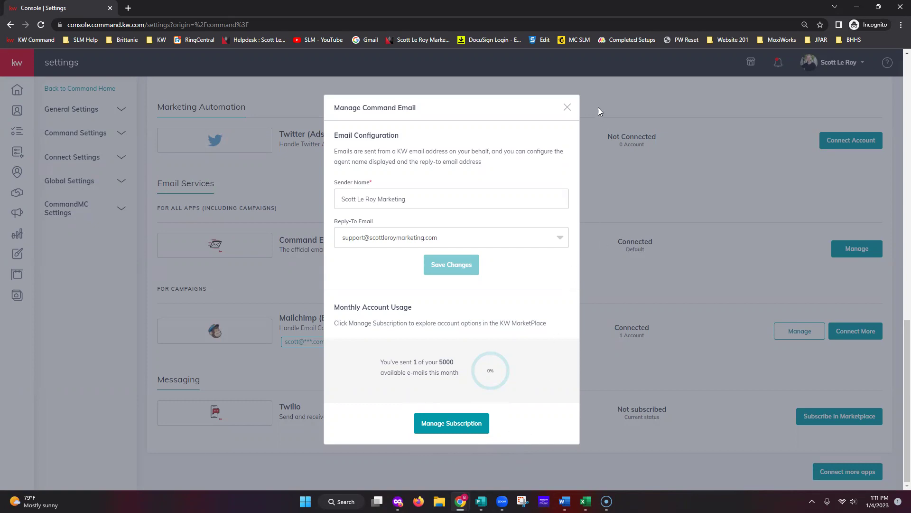
Close the Manage Command Email dialog and expand the Connect Settings group in the sidebar.
{"action": "left_click", "coordinate": [568, 108]}
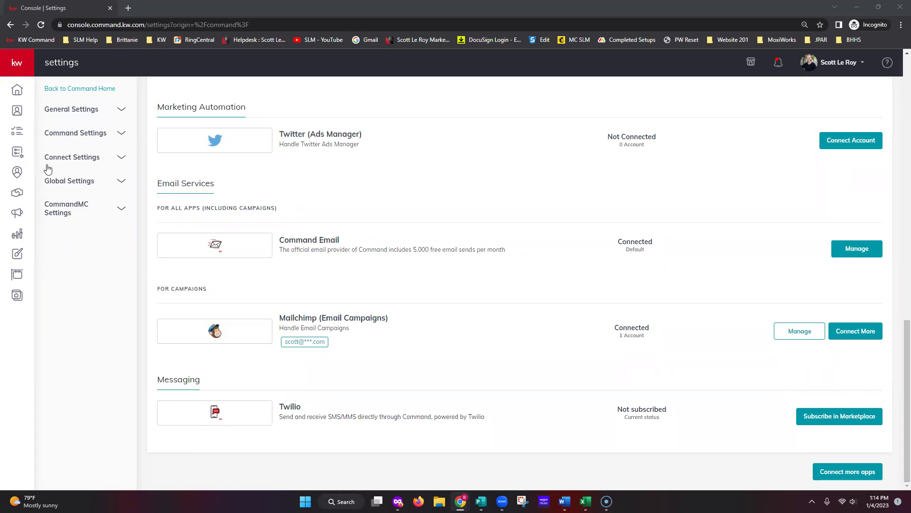
{"action": "left_click", "coordinate": [89, 157]}
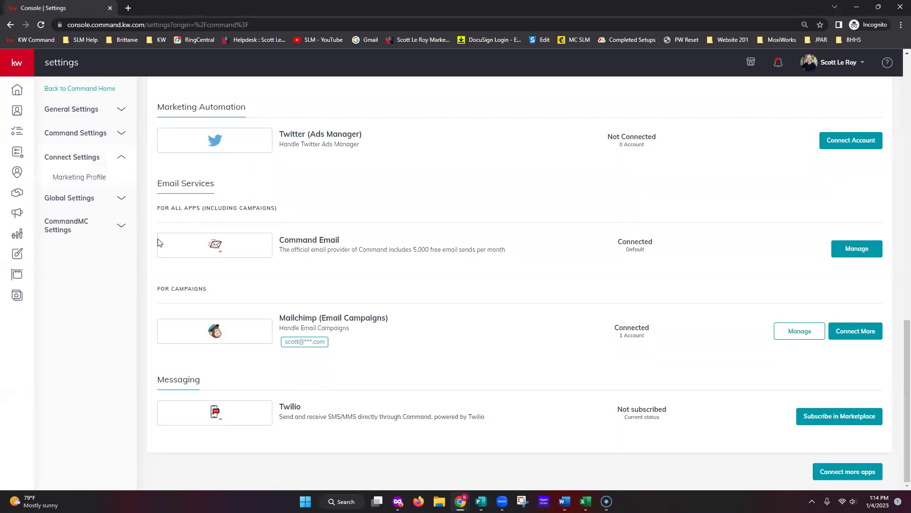
Open the Marketing Profile page under Connect Settings.
{"action": "left_click", "coordinate": [109, 183]}
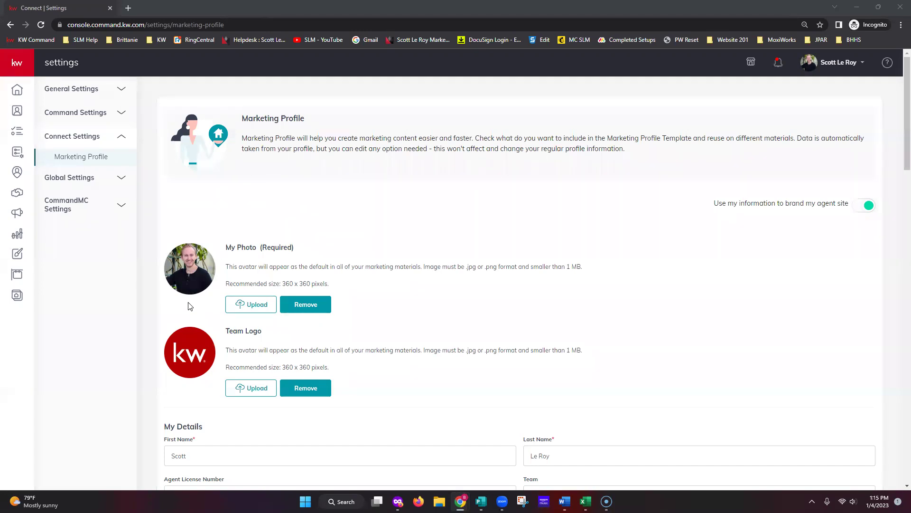
Scroll down the Marketing Profile past My Details to the Slogan, Affiliations and Bio fields.
{"action": "scroll", "coordinate": [209, 271], "scroll_direction": "down", "scroll_amount": 1}
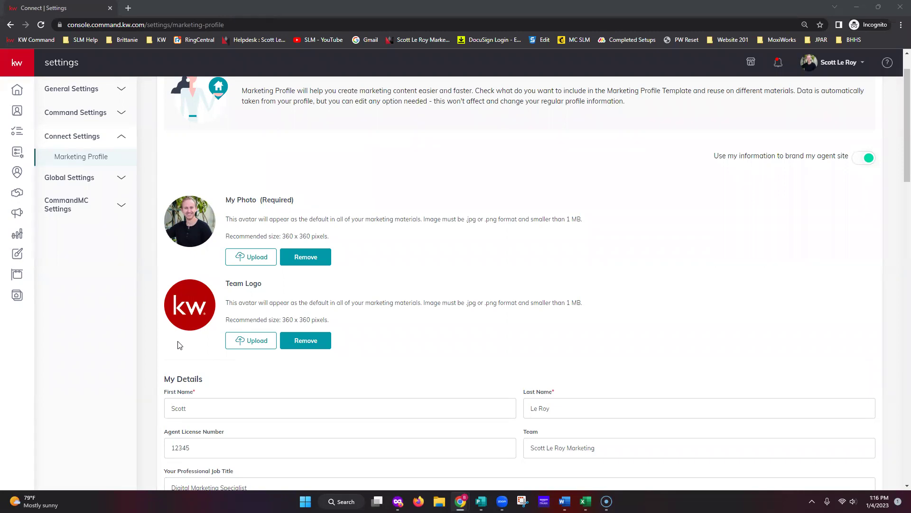
{"action": "scroll", "coordinate": [517, 344], "scroll_direction": "down", "scroll_amount": 4}
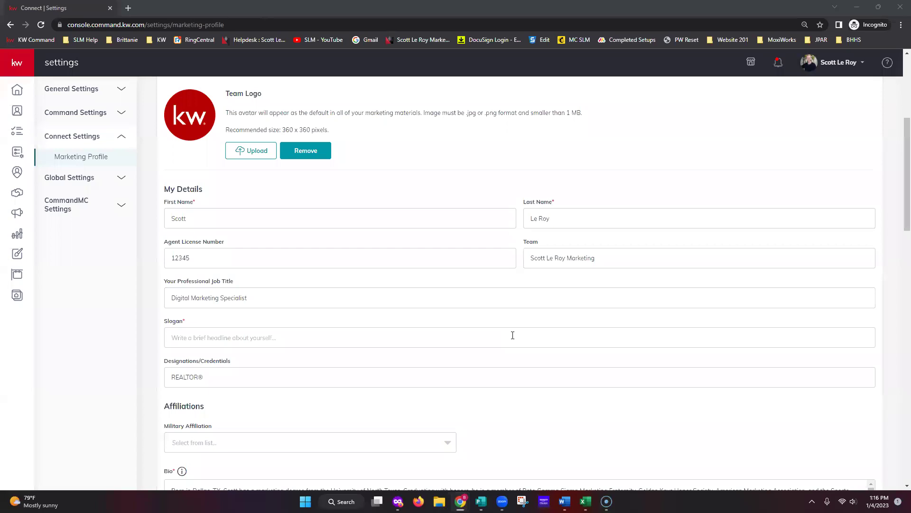
{"action": "scroll", "coordinate": [583, 355], "scroll_direction": "down", "scroll_amount": 1}
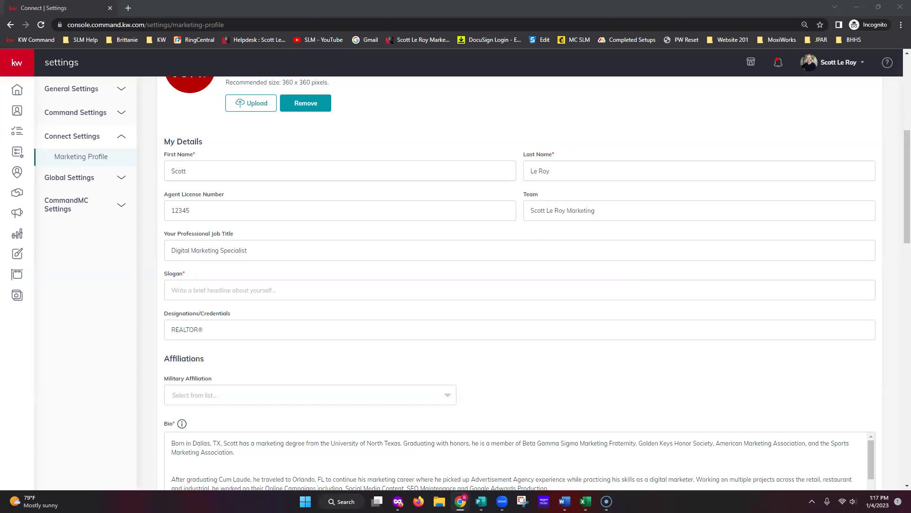
{"action": "left_click", "coordinate": [237, 291]}
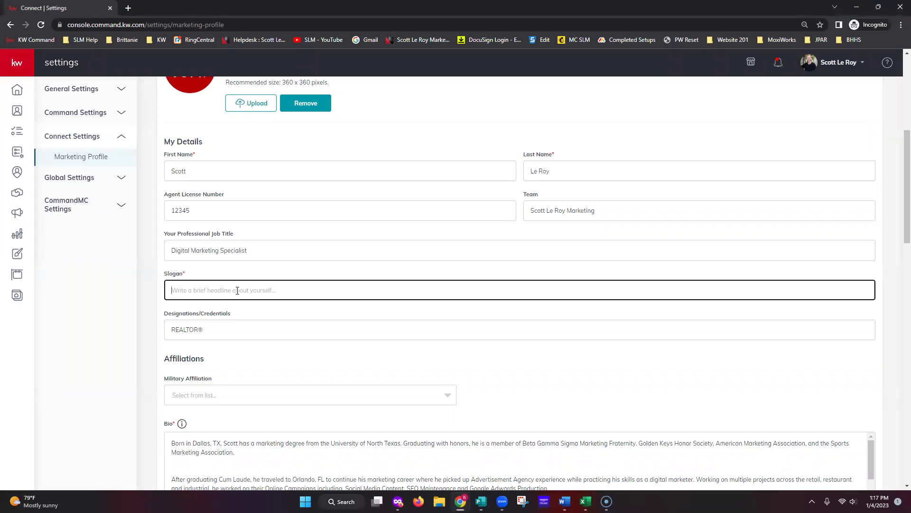
{"action": "type", "text": "For all of your real estate needs"}
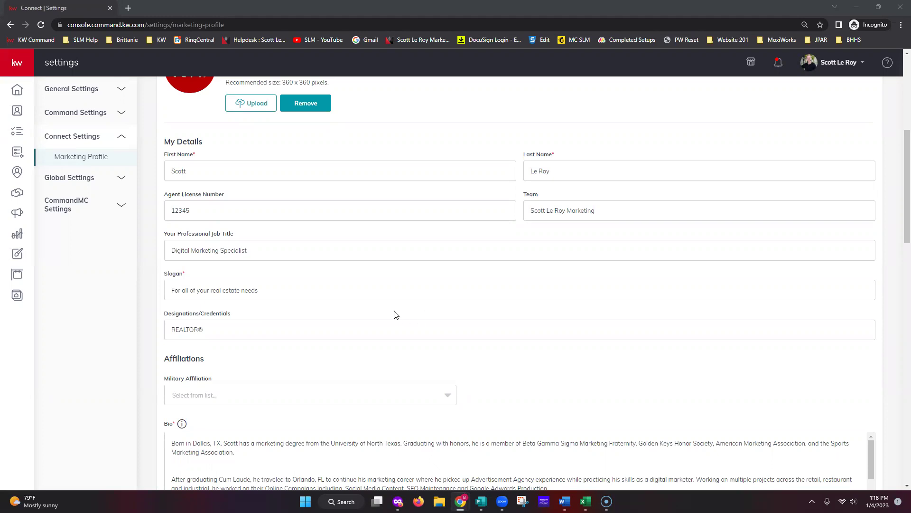
{"action": "scroll", "coordinate": [290, 349], "scroll_direction": "down", "scroll_amount": 2}
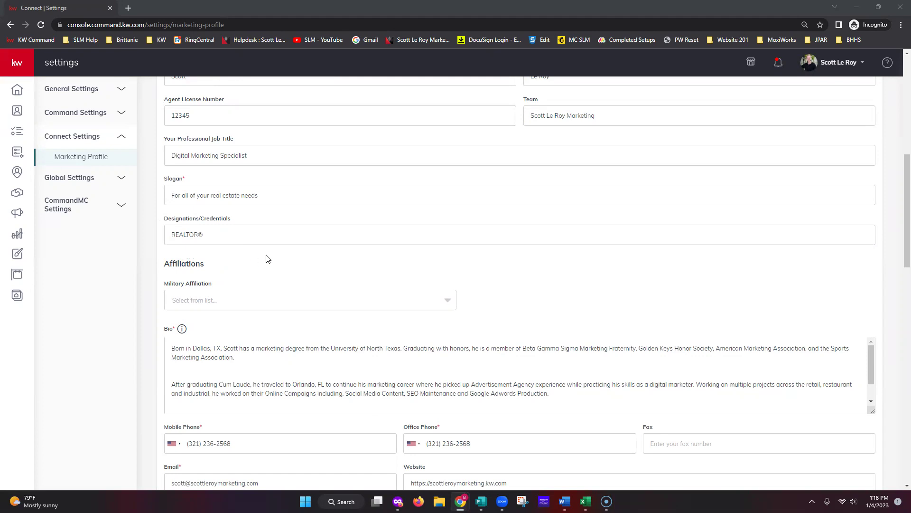
{"action": "scroll", "coordinate": [290, 258], "scroll_direction": "down", "scroll_amount": 1}
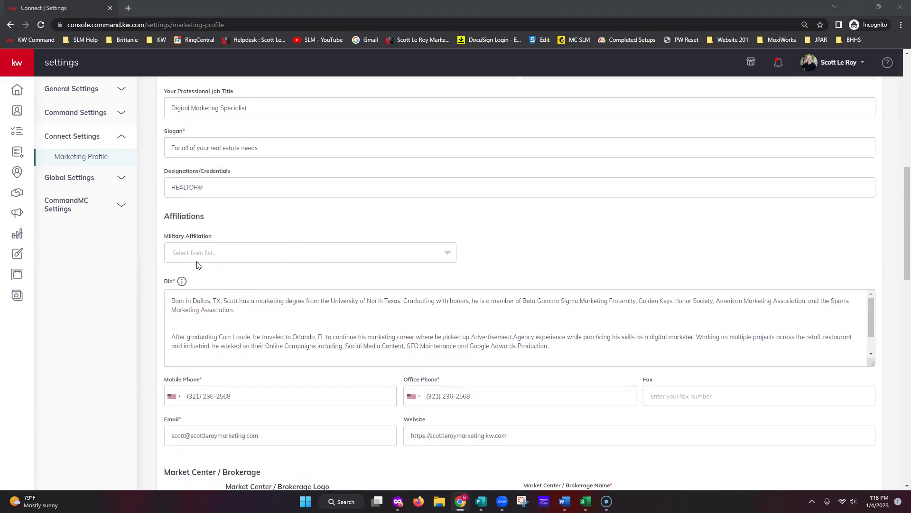
{"action": "left_click", "coordinate": [314, 255]}
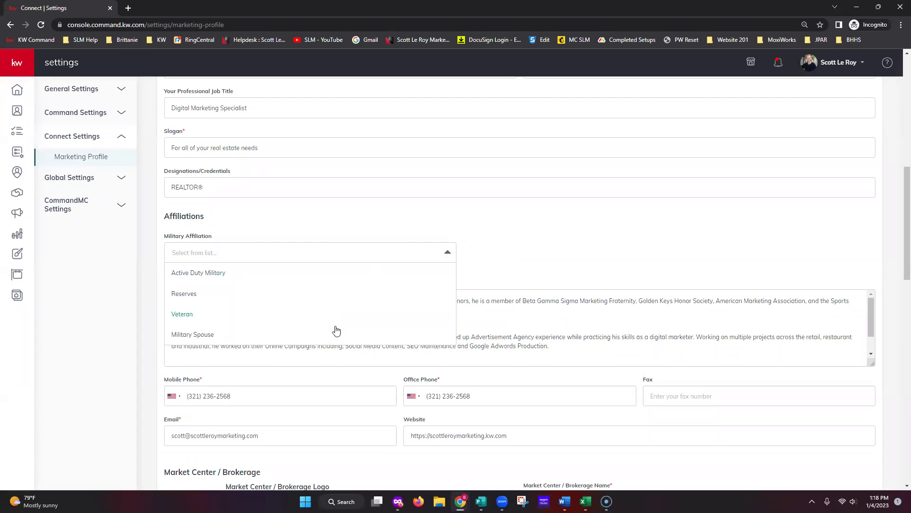
{"action": "left_click", "coordinate": [385, 219]}
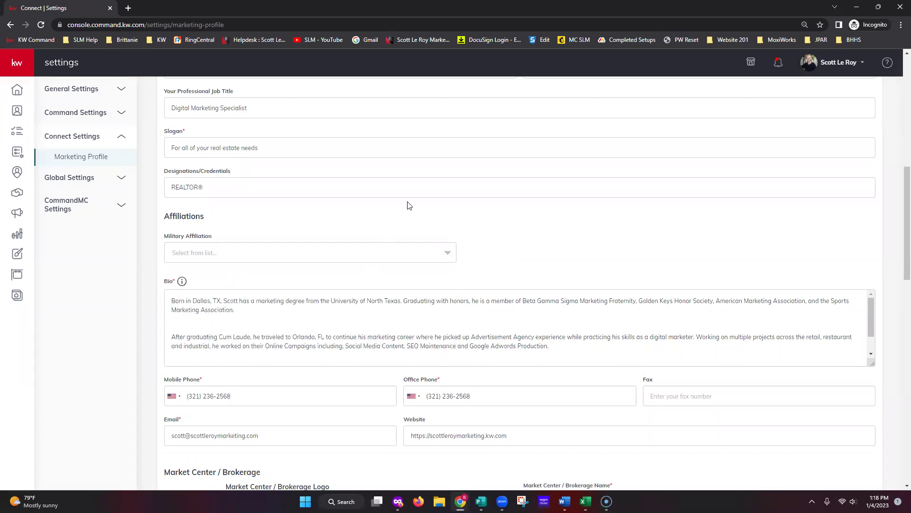
{"action": "scroll", "coordinate": [582, 353], "scroll_direction": "down", "scroll_amount": 1}
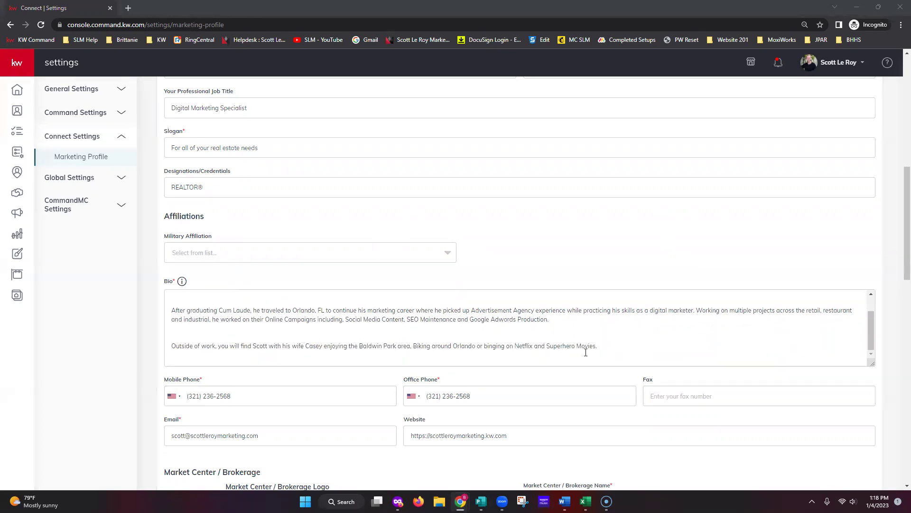
Resize the Bio box taller to show all three paragraphs and place the cursor between them.
{"action": "left_click_drag", "start_coordinate": [871, 364], "coordinate": [876, 443]}
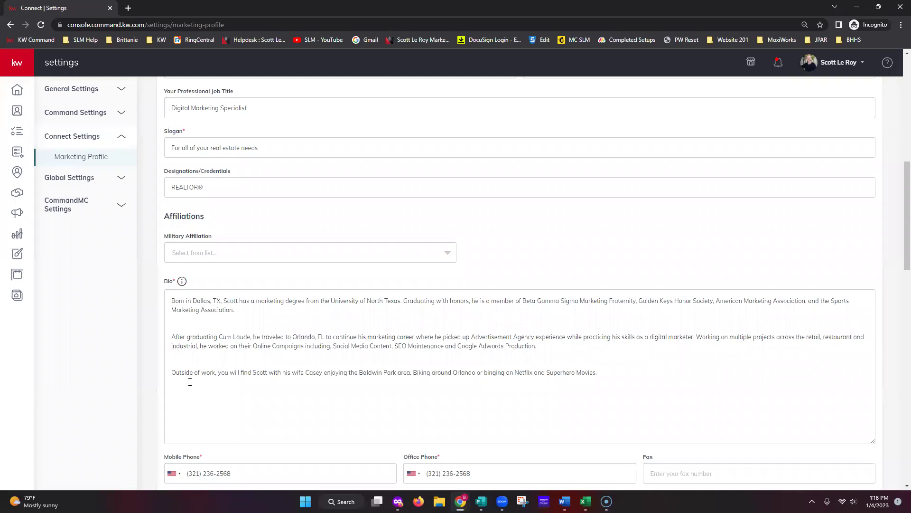
{"action": "left_click", "coordinate": [188, 322]}
{"action": "left_click", "coordinate": [181, 355]}
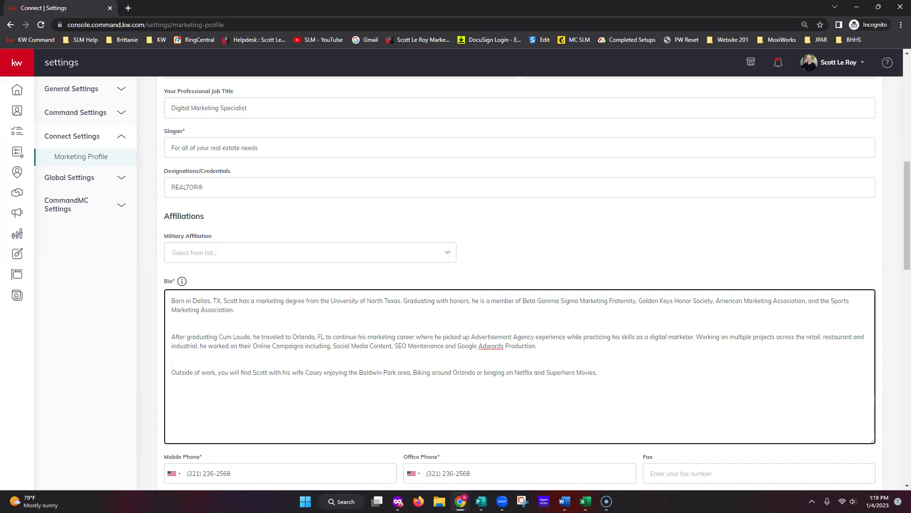
Scroll past the Bio to the contact details and the Market Center / Brokerage section.
{"action": "scroll", "coordinate": [611, 428], "scroll_direction": "down", "scroll_amount": 7}
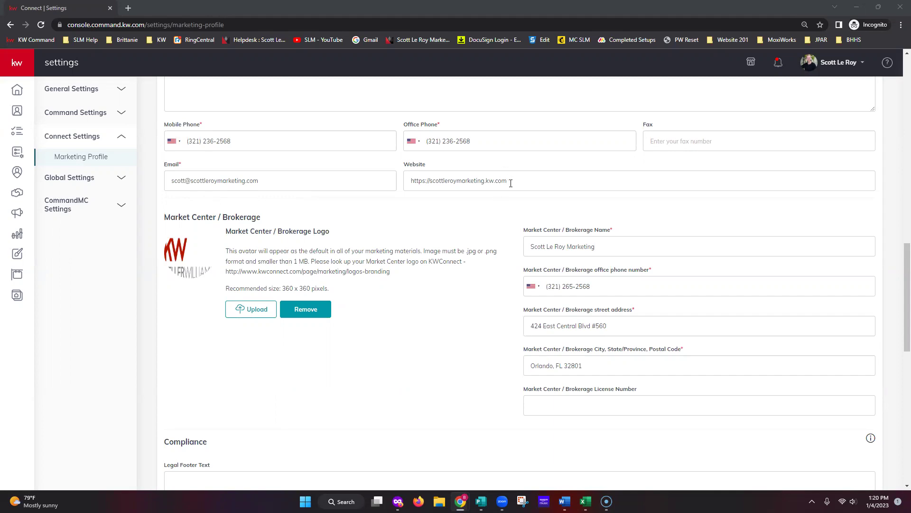
{"action": "left_click_drag", "start_coordinate": [486, 181], "coordinate": [507, 181]}
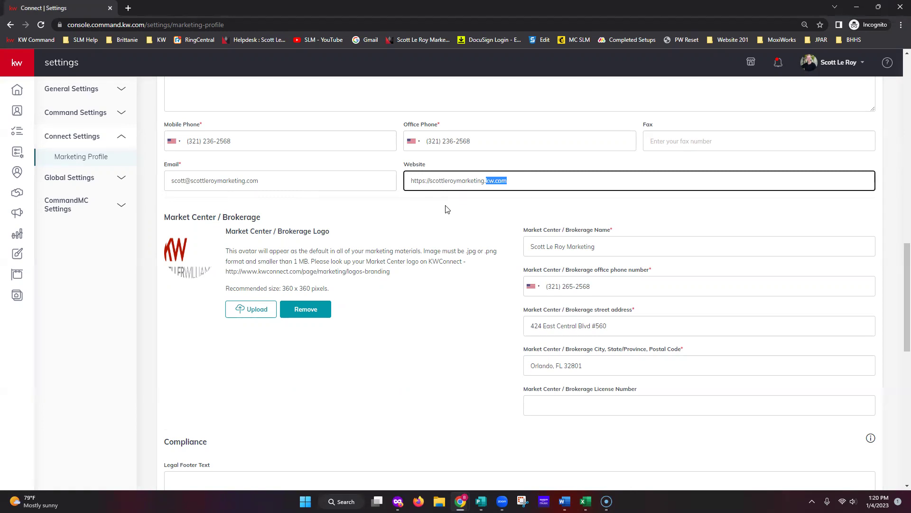
{"action": "left_click", "coordinate": [428, 180]}
{"action": "type", "text": "/www."}
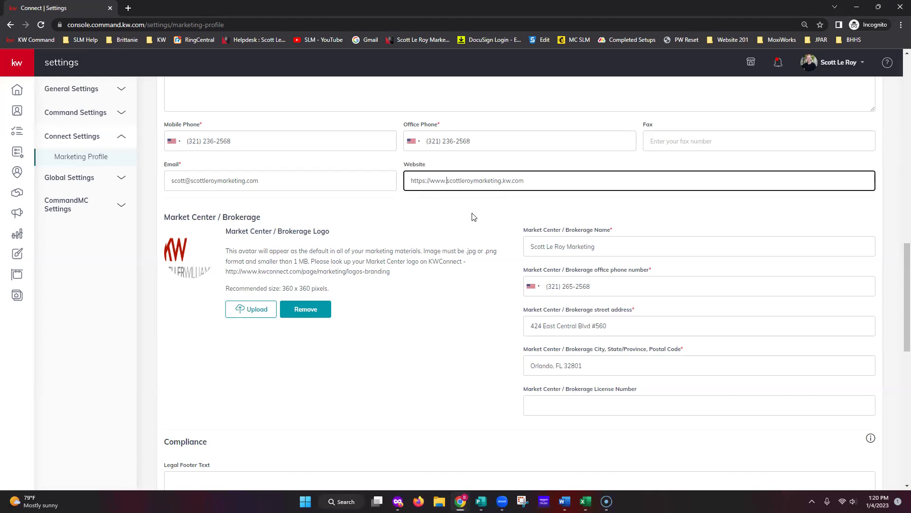
{"action": "key", "text": "BackSpace"}
{"action": "key", "text": "BackSpace"}
{"action": "key", "text": "BackSpace"}
{"action": "key", "text": "BackSpace"}
{"action": "left_click_drag", "start_coordinate": [430, 180], "coordinate": [405, 181]}
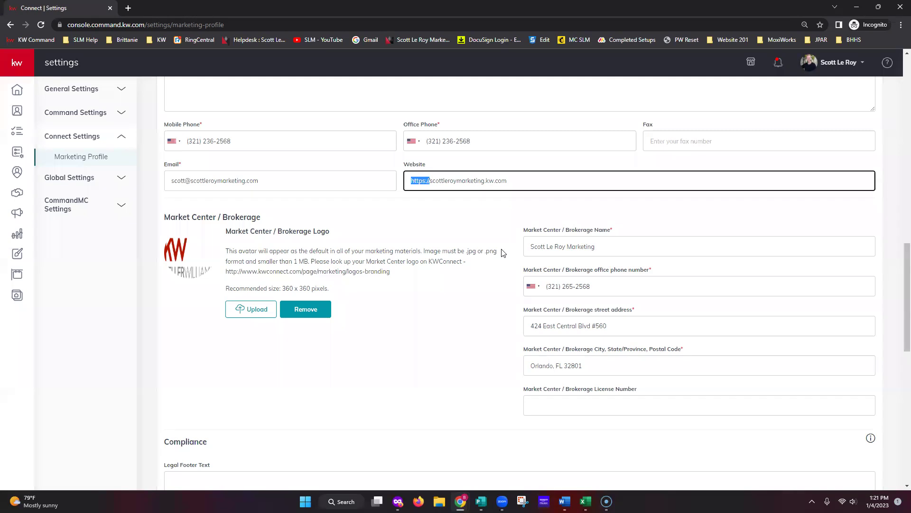
{"action": "left_click", "coordinate": [590, 196]}
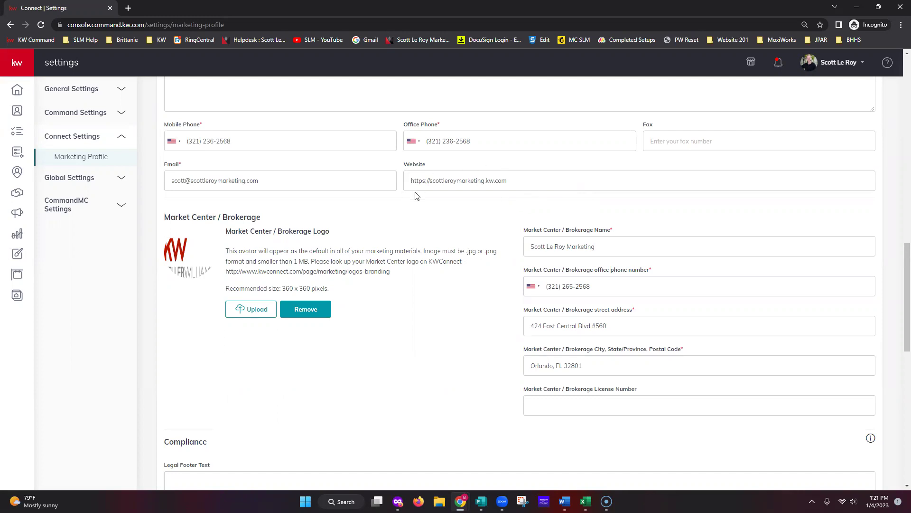
Scroll down to the Compliance section with its empty Legal Footer Text box.
{"action": "scroll", "coordinate": [449, 325], "scroll_direction": "down", "scroll_amount": 2}
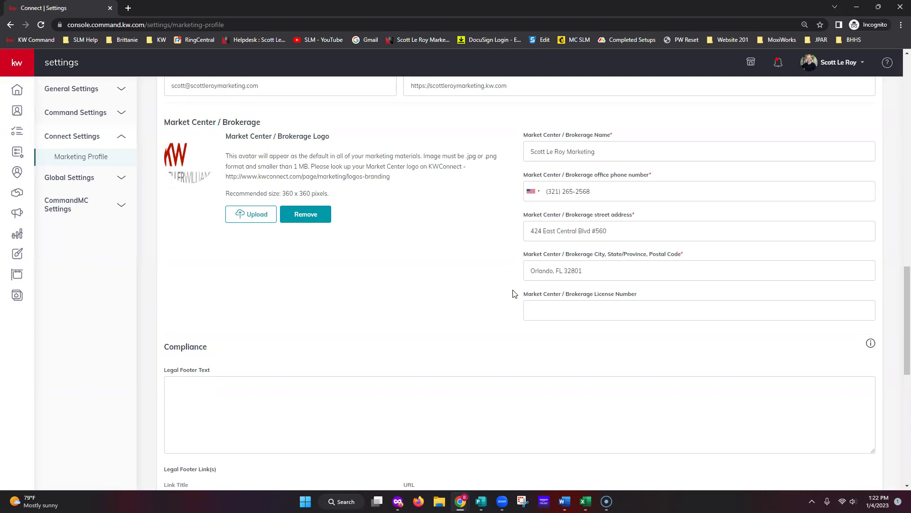
Scroll down to the three Legal Footer Links, footer image upload and Social (Optional) fields.
{"action": "scroll", "coordinate": [513, 293], "scroll_direction": "down", "scroll_amount": 1}
{"action": "scroll", "coordinate": [568, 300], "scroll_direction": "down", "scroll_amount": 3}
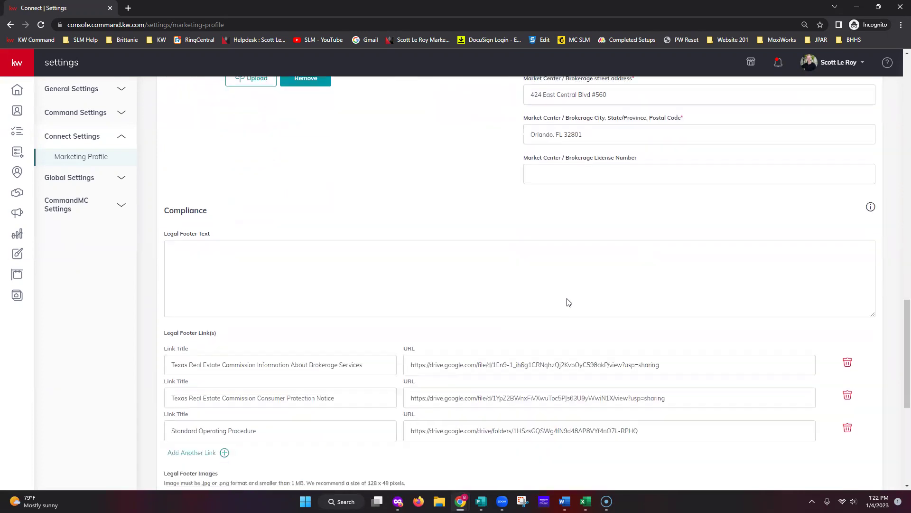
{"action": "scroll", "coordinate": [568, 298], "scroll_direction": "down", "scroll_amount": 1}
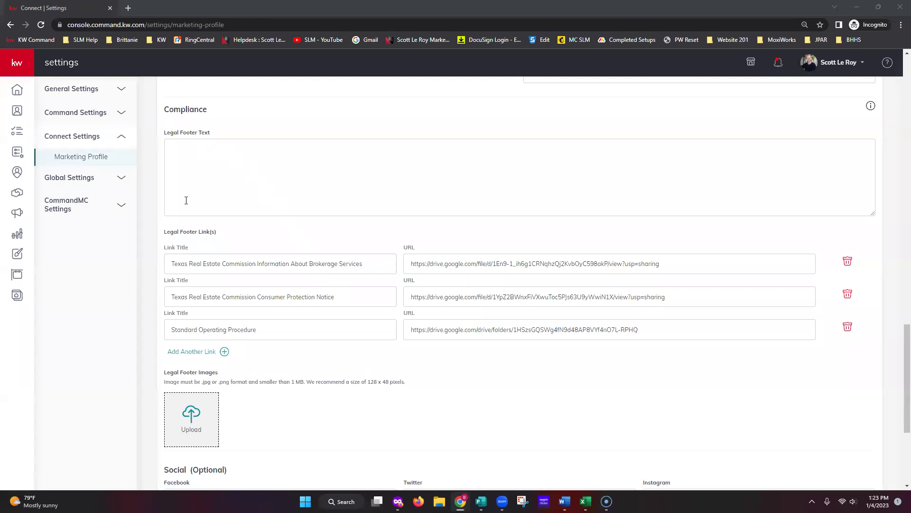
{"action": "scroll", "coordinate": [197, 241], "scroll_direction": "down", "scroll_amount": 1}
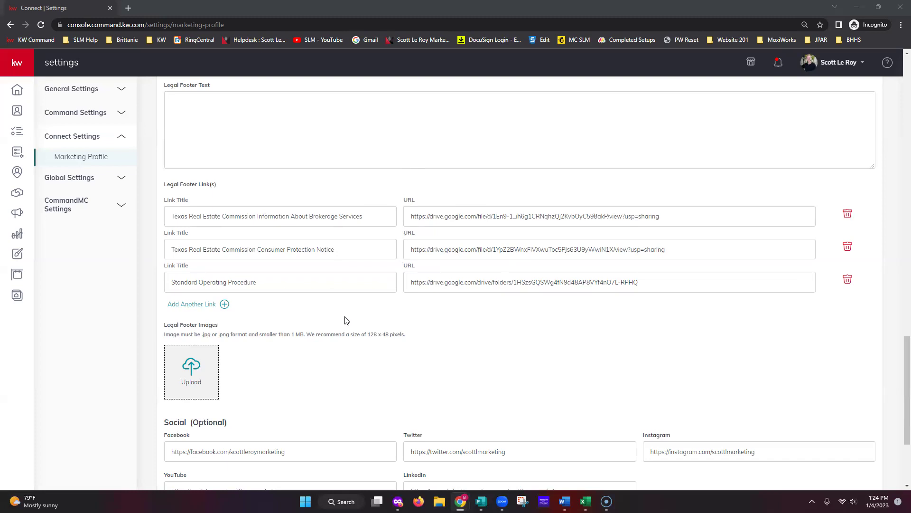
Save the Marketing Profile with its footer links and Facebook, Twitter, Instagram, YouTube, LinkedIn URLs.
{"action": "scroll", "coordinate": [405, 321], "scroll_direction": "down", "scroll_amount": 2}
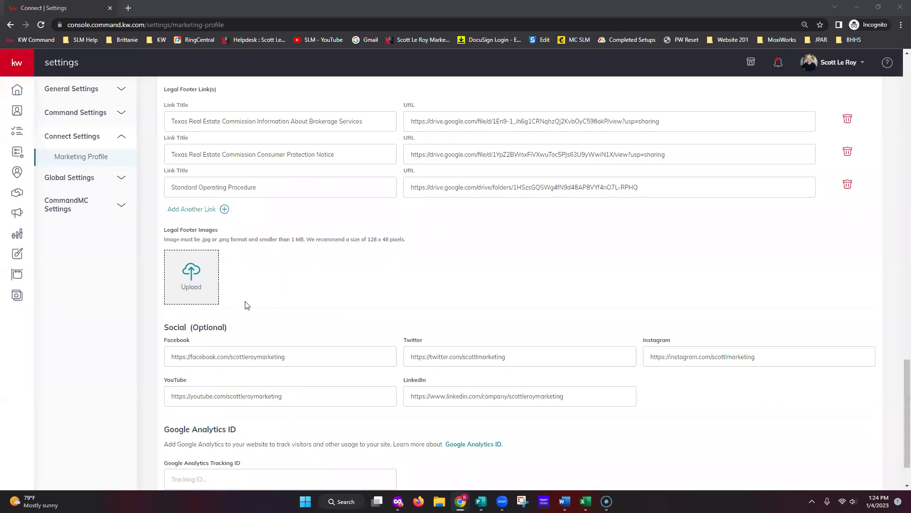
{"action": "scroll", "coordinate": [517, 319], "scroll_direction": "down", "scroll_amount": 2}
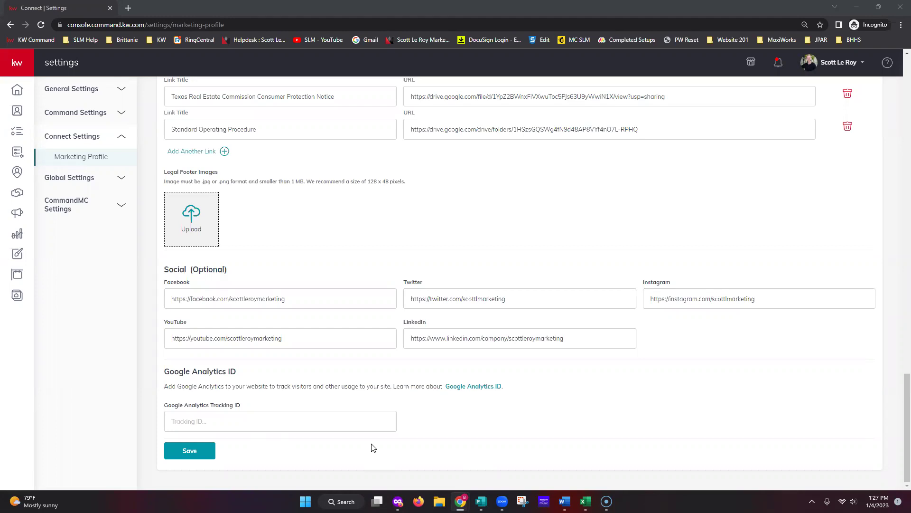
{"action": "left_click", "coordinate": [192, 456]}
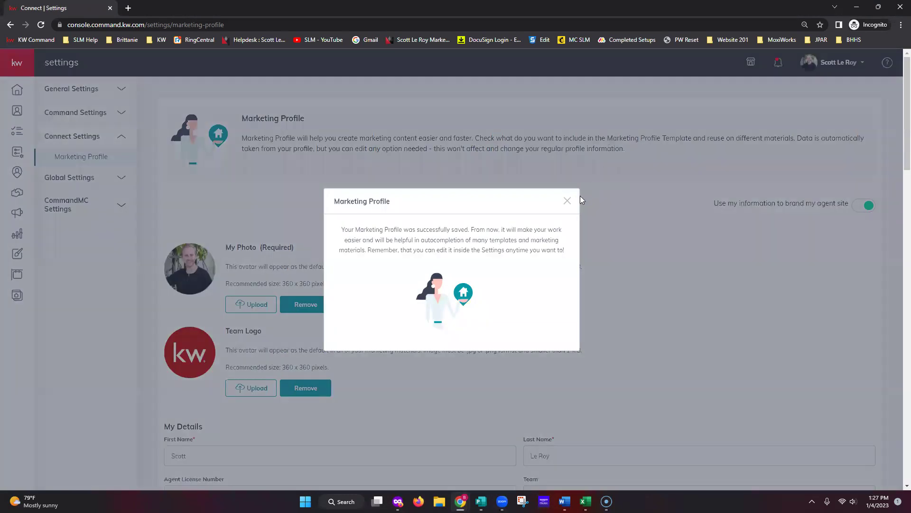
Dismiss the 'Marketing Profile successfully saved' confirmation.
{"action": "left_click", "coordinate": [568, 201]}
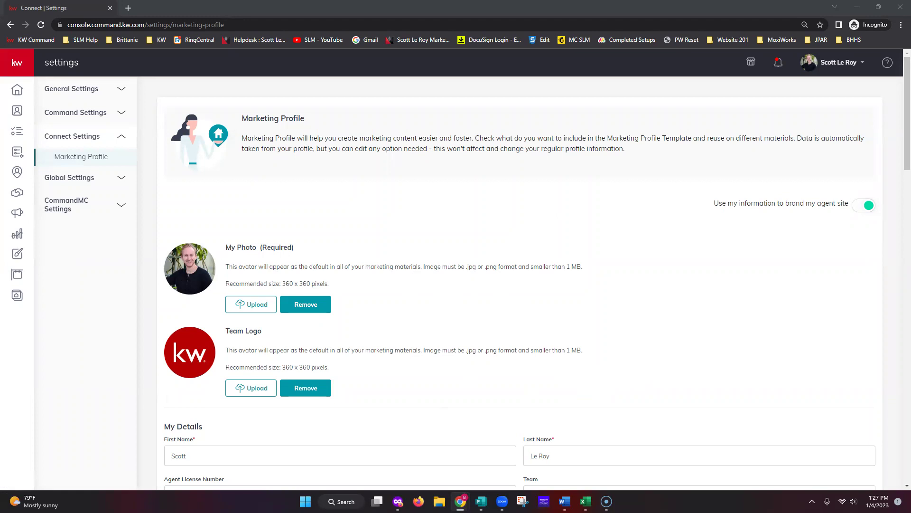
{"action": "key", "text": "alt+Tab"}
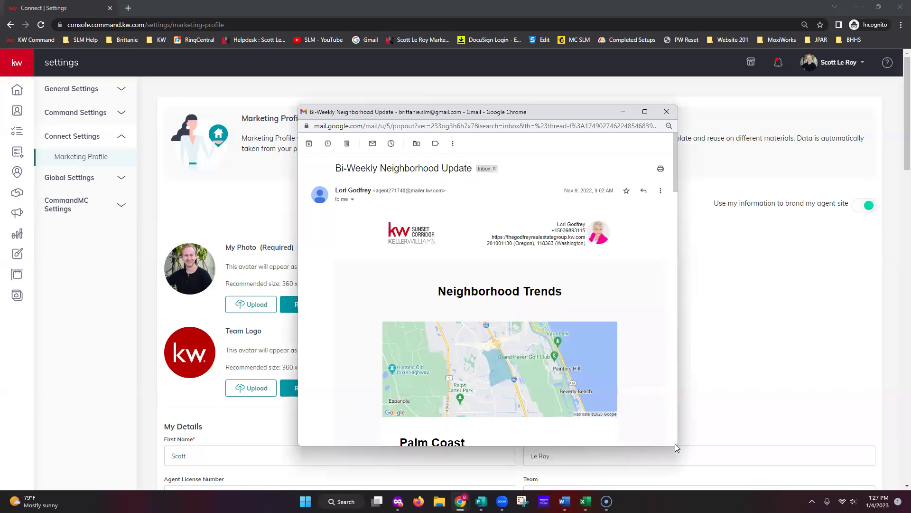
{"action": "left_click_drag", "start_coordinate": [678, 447], "coordinate": [711, 480]}
{"action": "left_click_drag", "start_coordinate": [506, 114], "coordinate": [455, 75]}
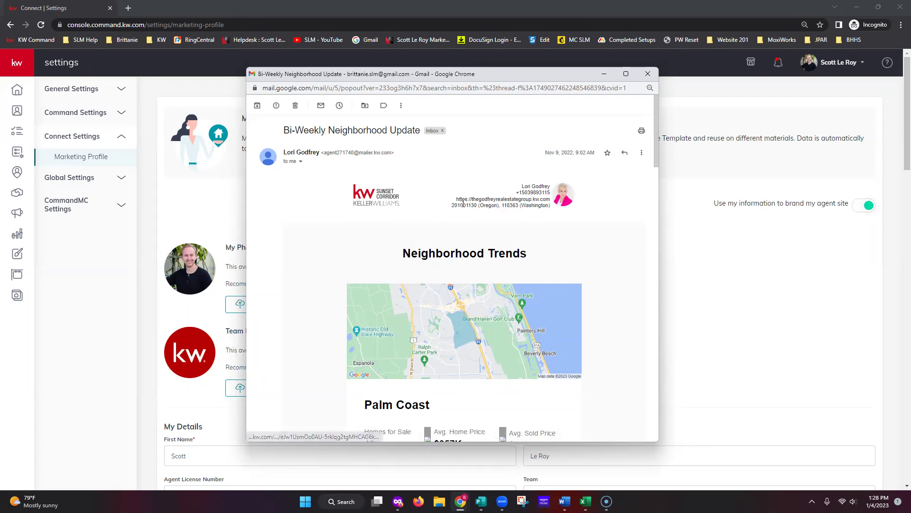
{"action": "scroll", "coordinate": [600, 266], "scroll_direction": "down", "scroll_amount": 2}
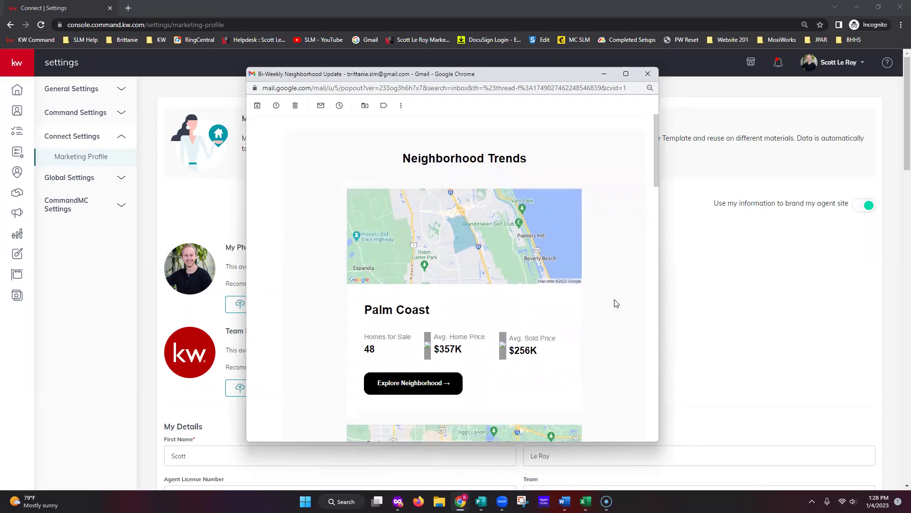
{"action": "scroll", "coordinate": [616, 304], "scroll_direction": "down", "scroll_amount": 12}
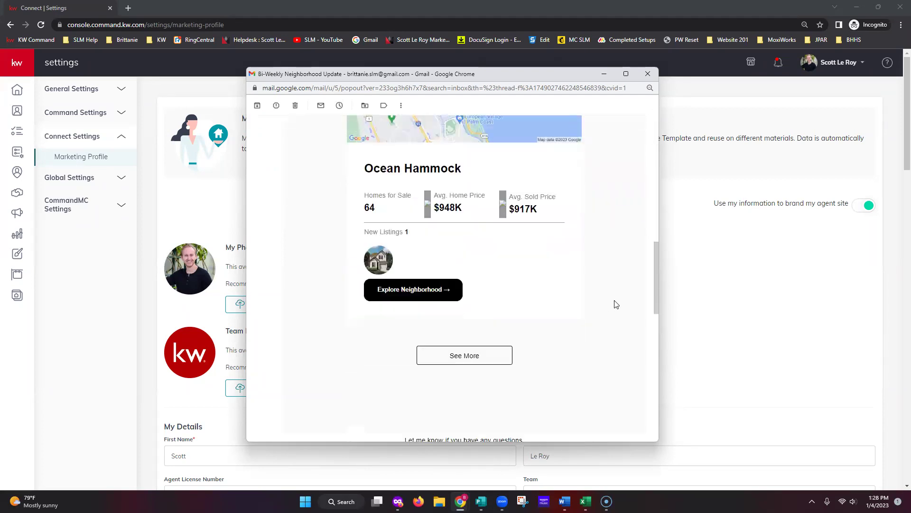
{"action": "scroll", "coordinate": [616, 303], "scroll_direction": "down", "scroll_amount": 5}
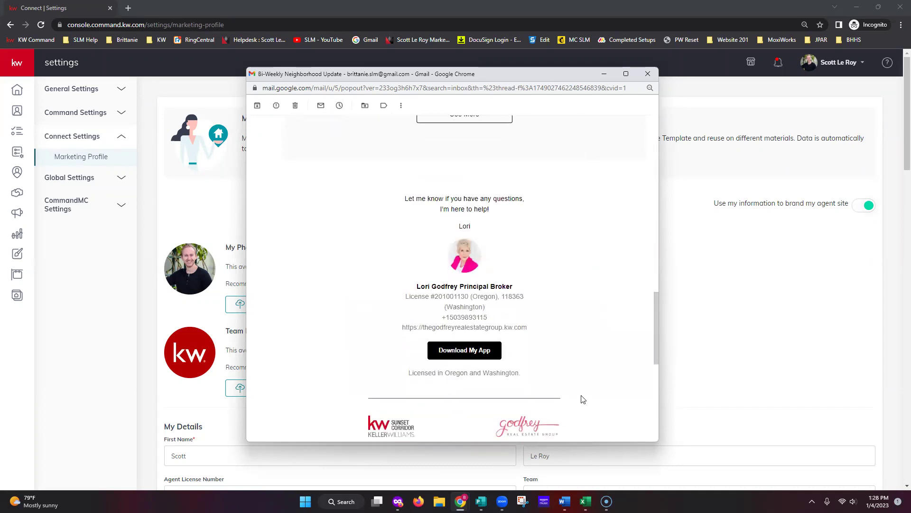
{"action": "scroll", "coordinate": [585, 392], "scroll_direction": "down", "scroll_amount": 3}
{"action": "scroll", "coordinate": [610, 332], "scroll_direction": "up", "scroll_amount": 3}
{"action": "scroll", "coordinate": [545, 342], "scroll_direction": "down", "scroll_amount": 3}
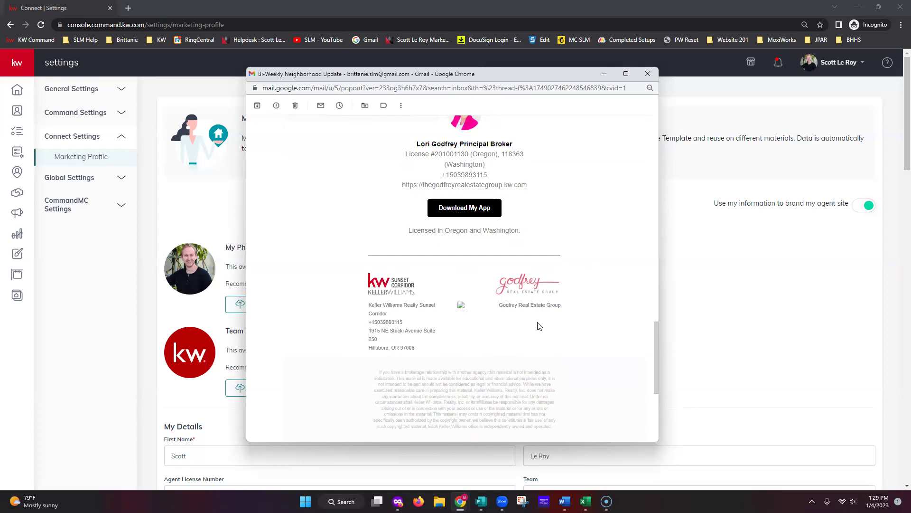
{"action": "scroll", "coordinate": [508, 341], "scroll_direction": "down", "scroll_amount": 2}
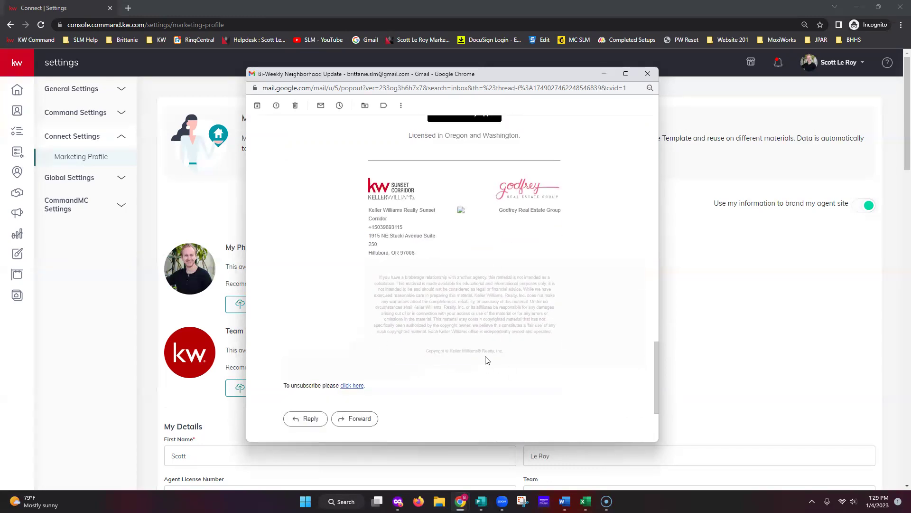
{"action": "scroll", "coordinate": [572, 354], "scroll_direction": "up", "scroll_amount": 3}
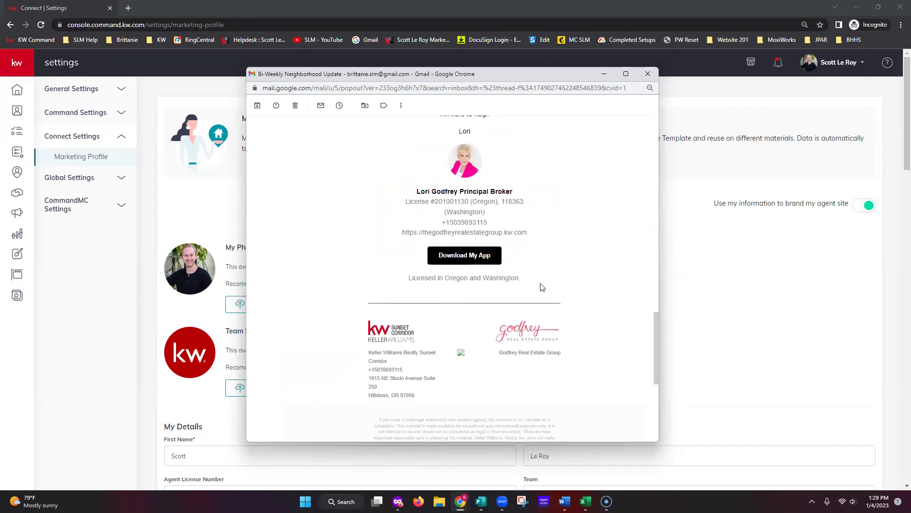
{"action": "scroll", "coordinate": [572, 292], "scroll_direction": "up", "scroll_amount": 2}
{"action": "scroll", "coordinate": [602, 306], "scroll_direction": "up", "scroll_amount": 10}
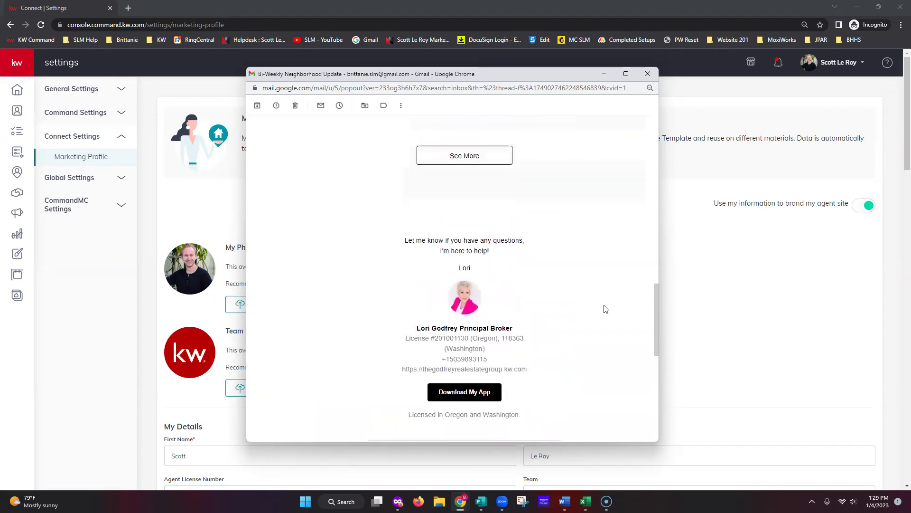
{"action": "scroll", "coordinate": [612, 298], "scroll_direction": "up", "scroll_amount": 5}
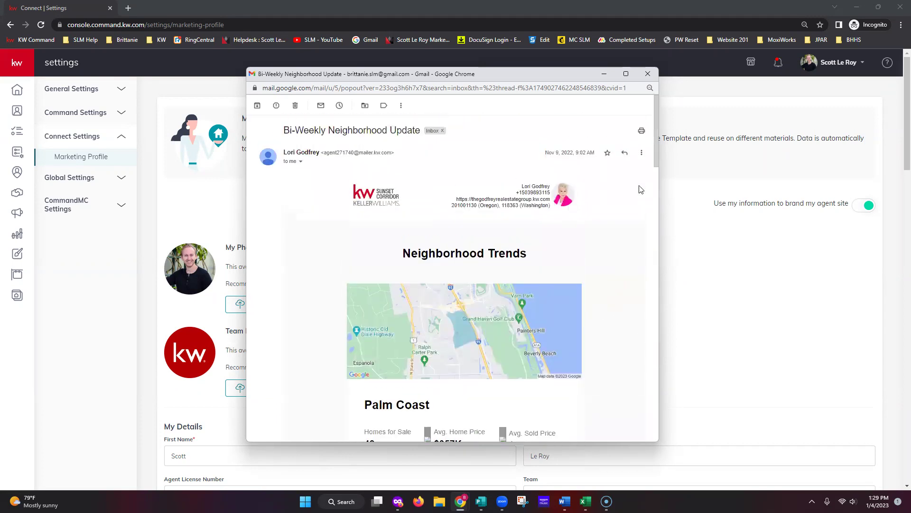
Minimize the Gmail popout, then go to SmartPlans from the expanded side navigation.
{"action": "left_click", "coordinate": [603, 73]}
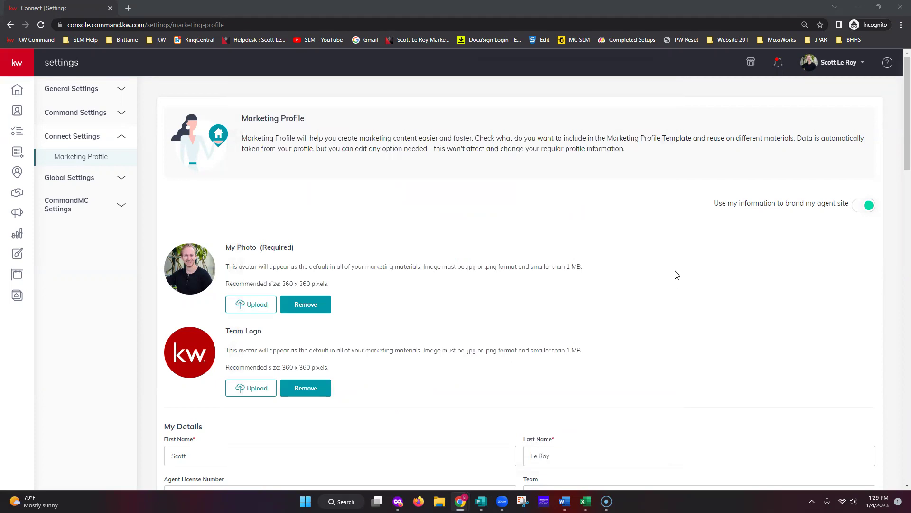
{"action": "scroll", "coordinate": [673, 271], "scroll_direction": "down", "scroll_amount": 1}
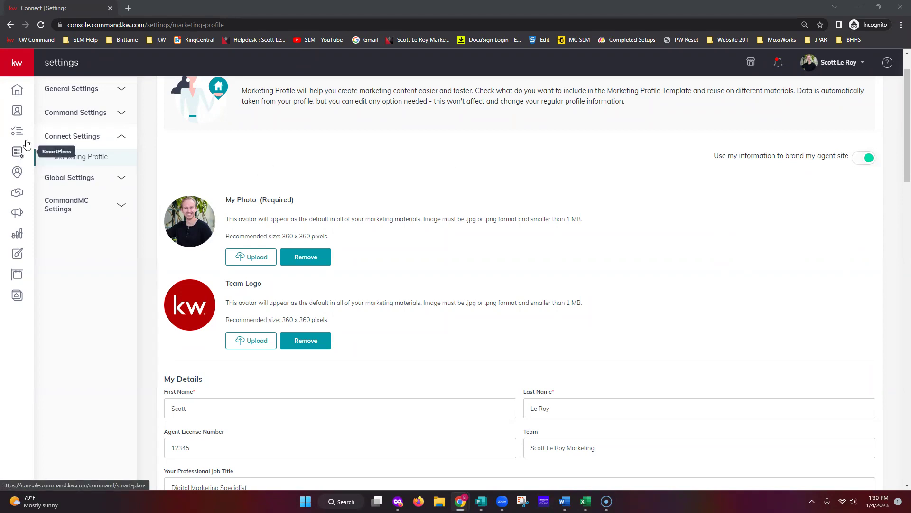
{"action": "left_click", "coordinate": [17, 67]}
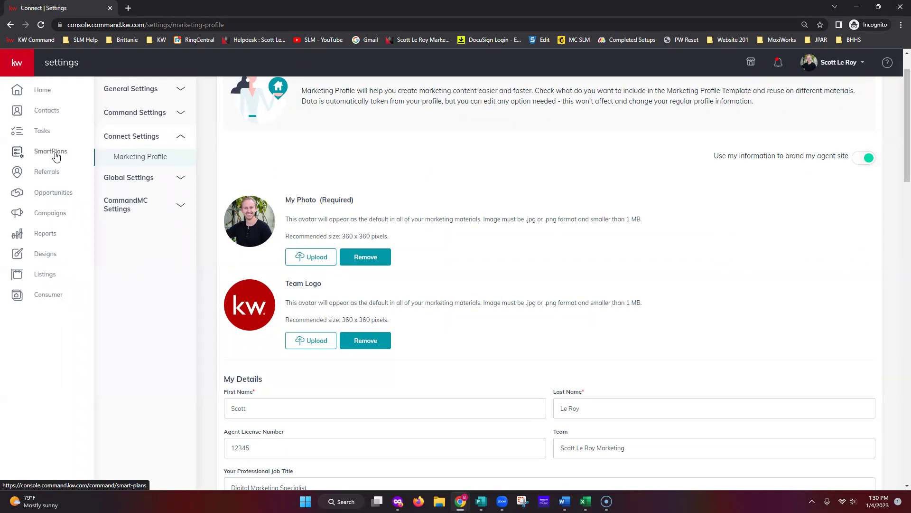
{"action": "left_click", "coordinate": [56, 155]}
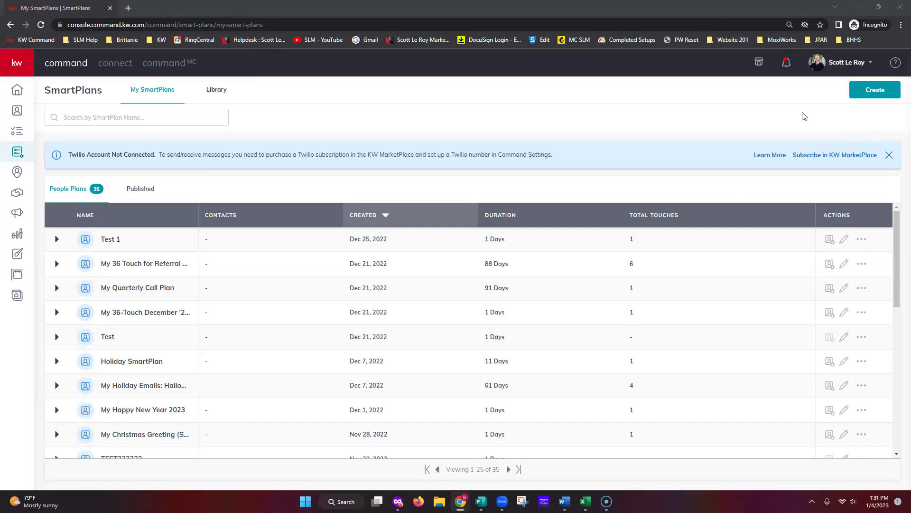
Switch to The Dream Team account to show its 82 Team Plans.
{"action": "left_click", "coordinate": [838, 65]}
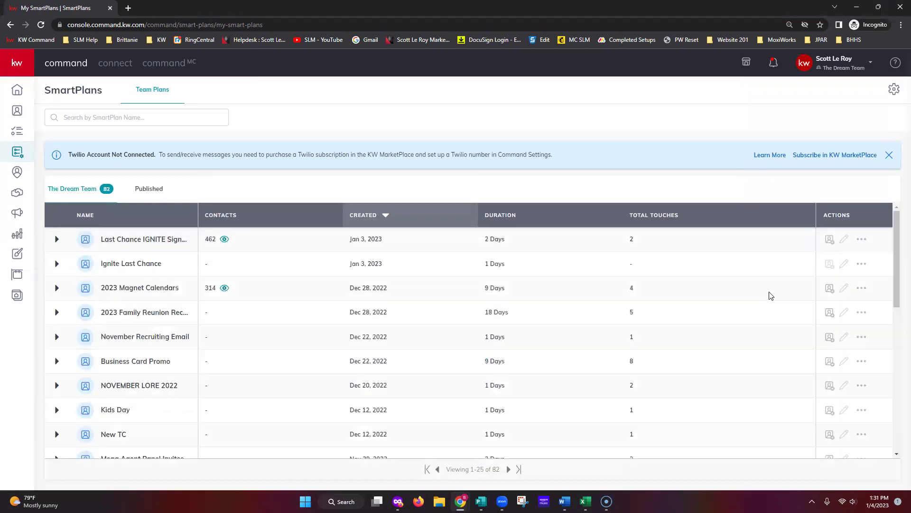
{"action": "left_click", "coordinate": [841, 70]}
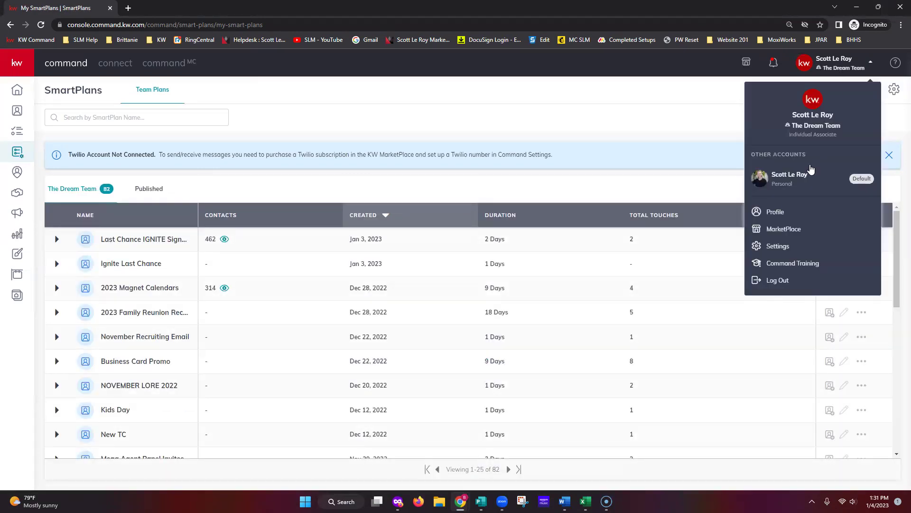
{"action": "left_click", "coordinate": [788, 185]}
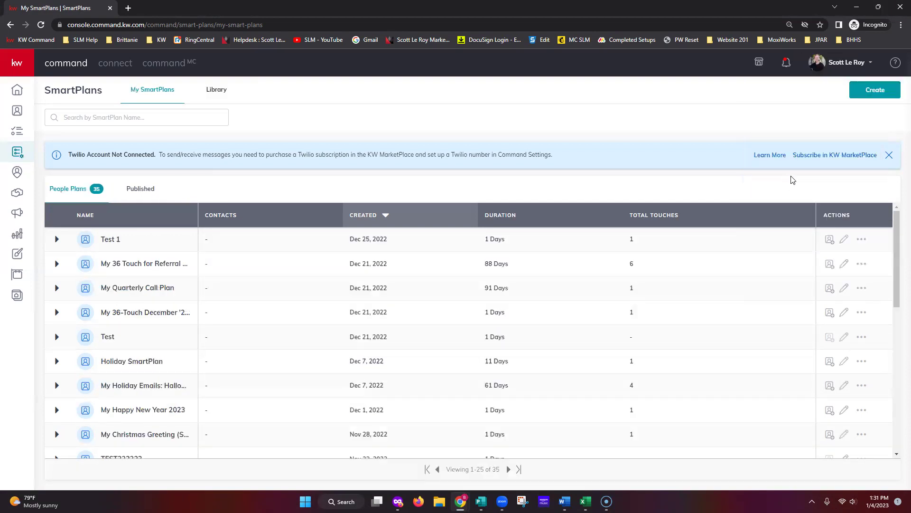
{"action": "left_click", "coordinate": [836, 66]}
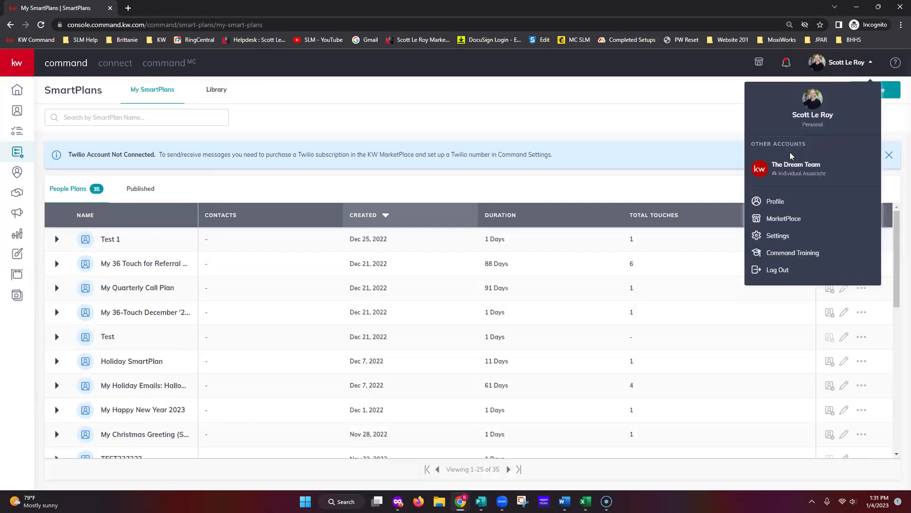
{"action": "left_click", "coordinate": [638, 184]}
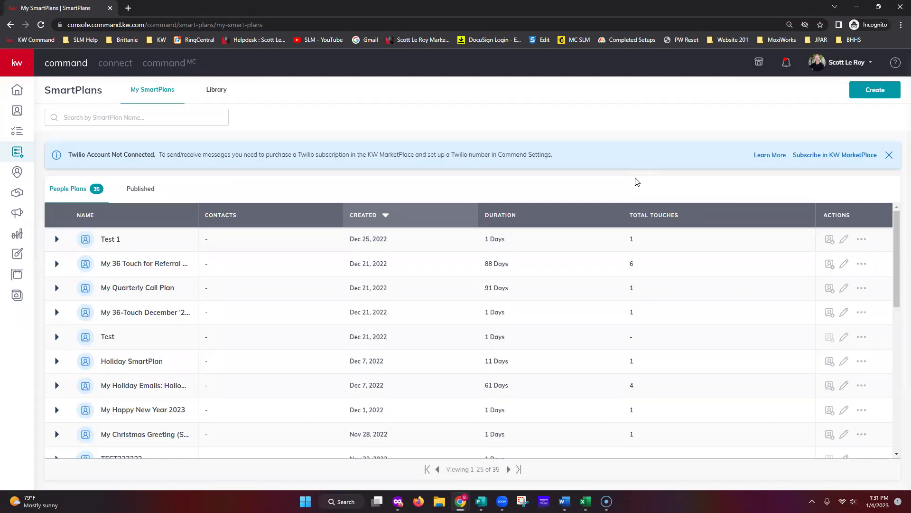
{"action": "left_click", "coordinate": [837, 66]}
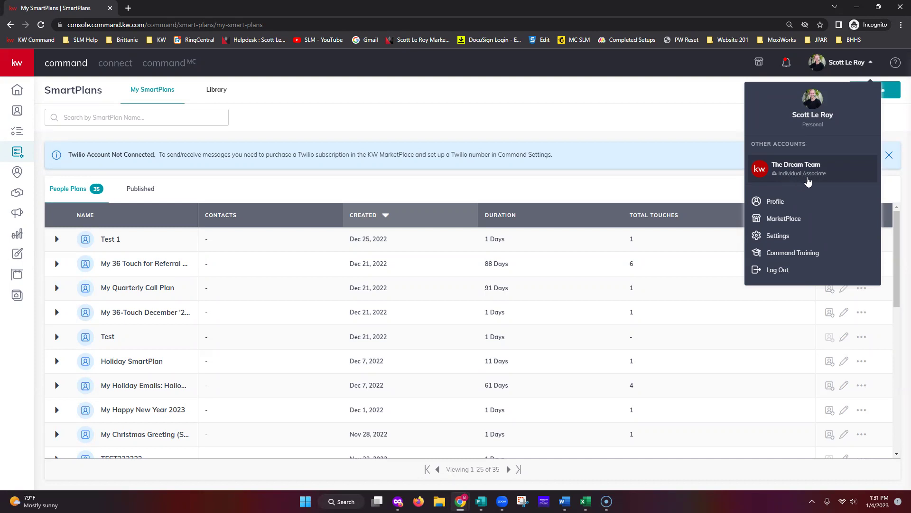
{"action": "left_click", "coordinate": [598, 179]}
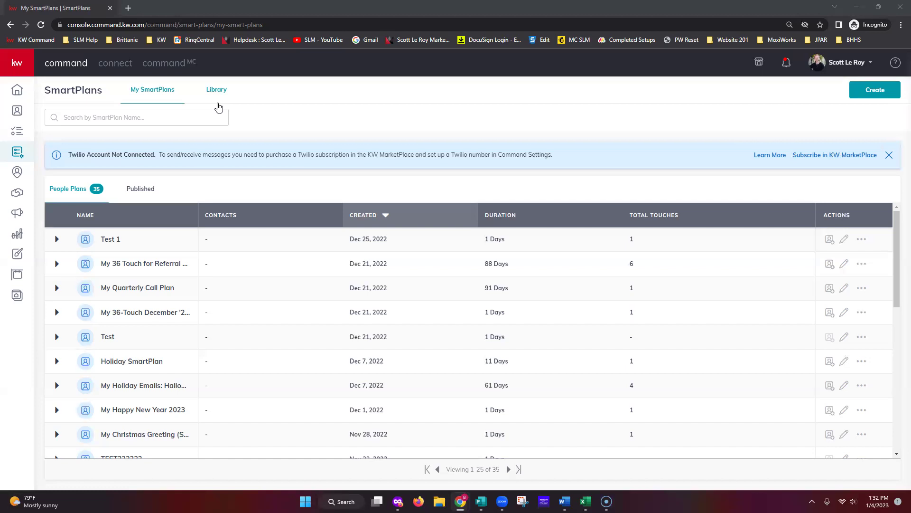
{"action": "left_click", "coordinate": [201, 124]}
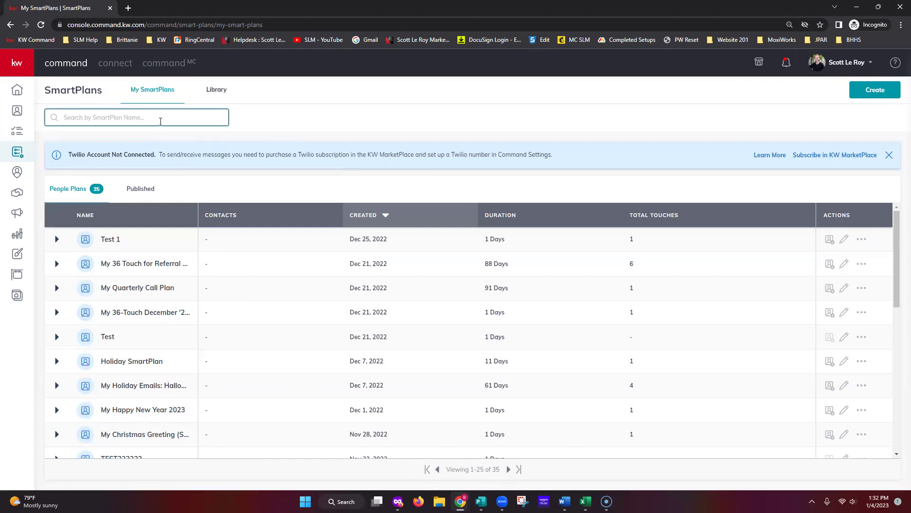
{"action": "type", "text": "mobile"}
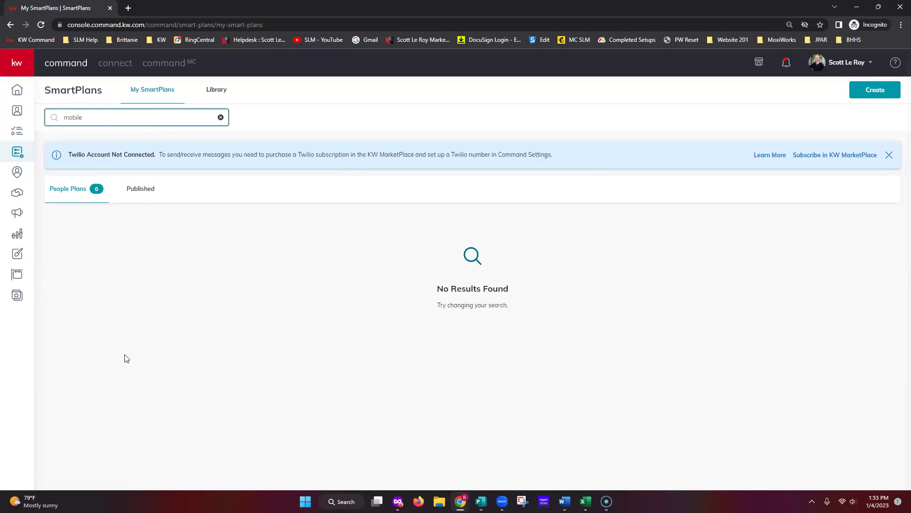
{"action": "double_click", "coordinate": [110, 122]}
{"action": "type", "text": "buyer"}
{"action": "left_click", "coordinate": [220, 117]}
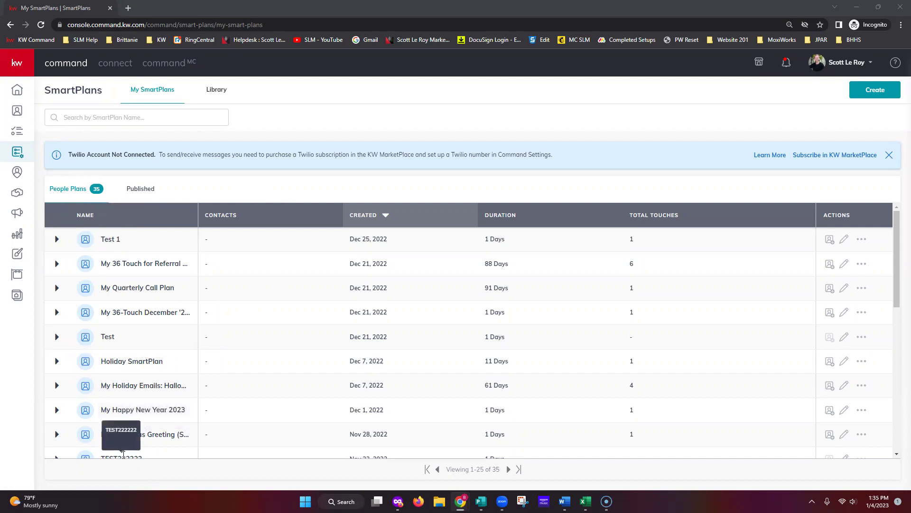
{"action": "left_click", "coordinate": [148, 193]}
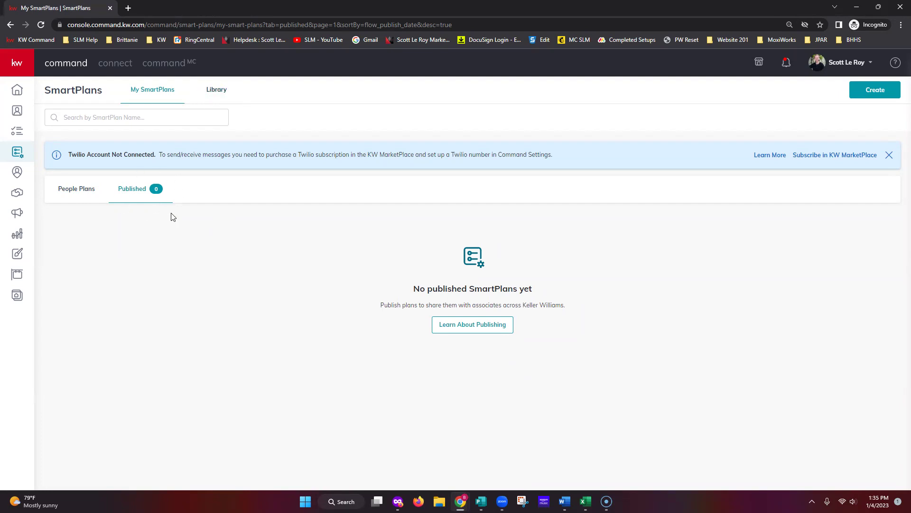
{"action": "left_click", "coordinate": [71, 199]}
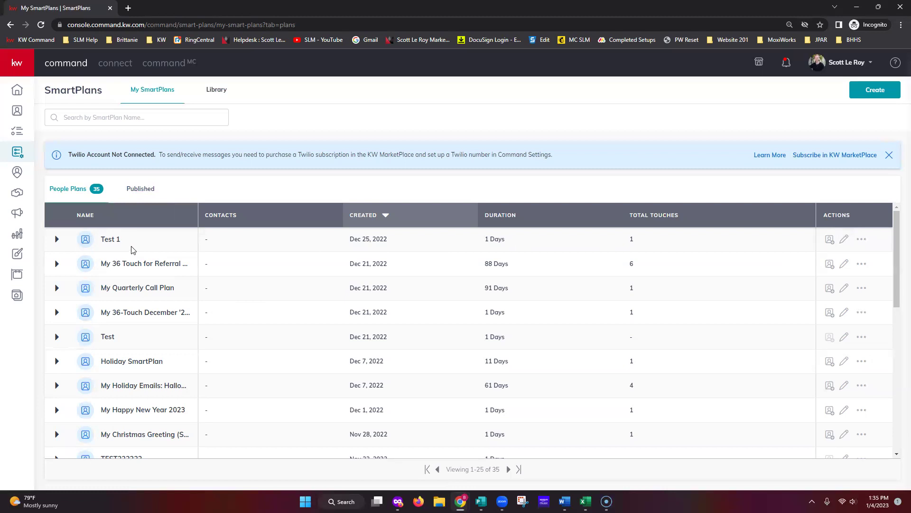
Expand Test 1 to reveal its single Send Simple Email step, triggered by Manual Add.
{"action": "left_click", "coordinate": [56, 239]}
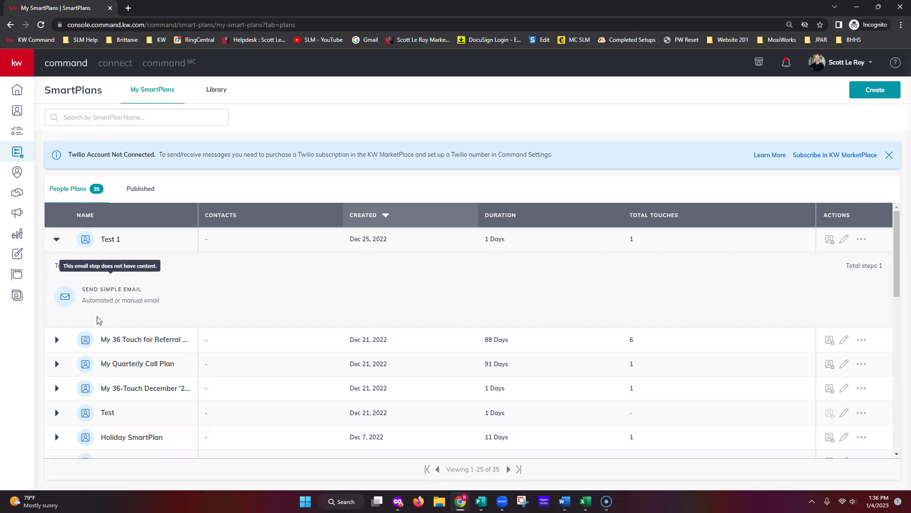
Collapse Test 1 and expand the 36 Touch for Referral plan's steps.
{"action": "left_click", "coordinate": [57, 239]}
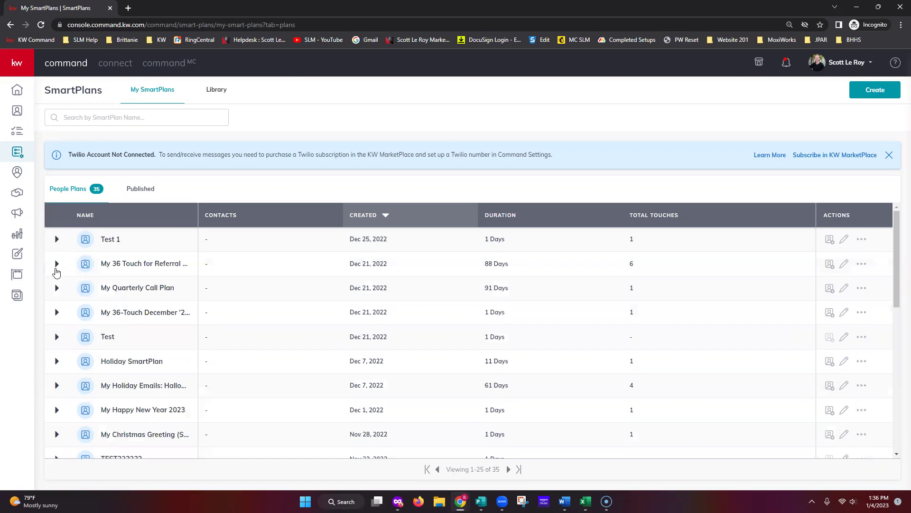
{"action": "left_click", "coordinate": [57, 263]}
{"action": "scroll", "coordinate": [143, 301], "scroll_direction": "down", "scroll_amount": 3}
{"action": "scroll", "coordinate": [197, 316], "scroll_direction": "up", "scroll_amount": 1}
Review the 36 Touch for Referral plan's steps, then collapse the plan.
{"action": "mouse_move", "coordinate": [122, 281]}
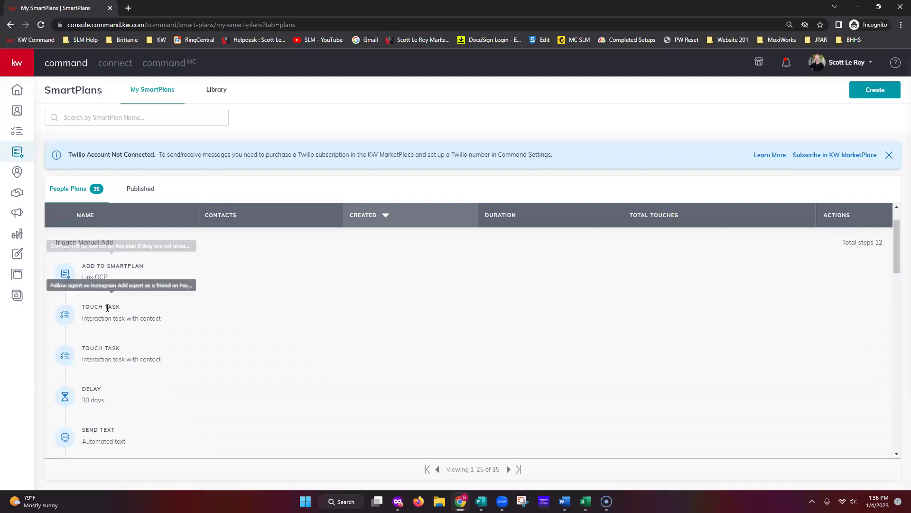
{"action": "mouse_move", "coordinate": [110, 355]}
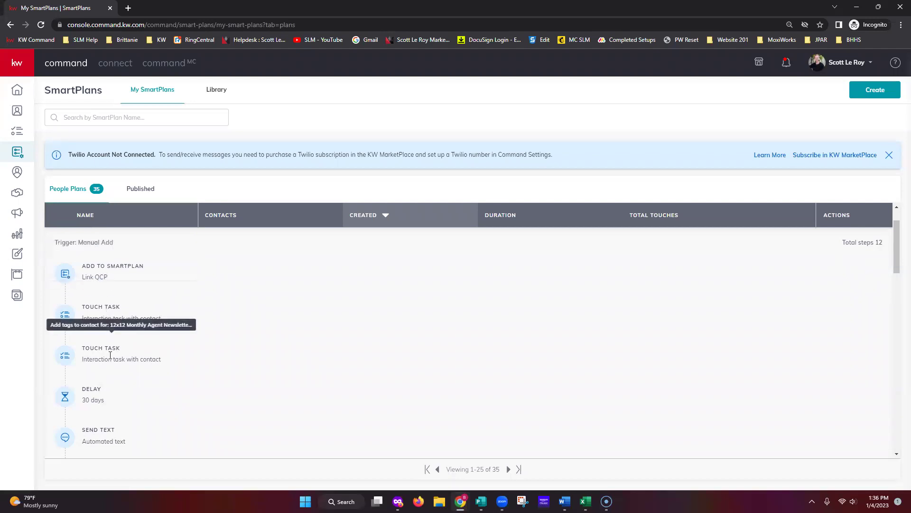
{"action": "scroll", "coordinate": [114, 356], "scroll_direction": "down", "scroll_amount": 1}
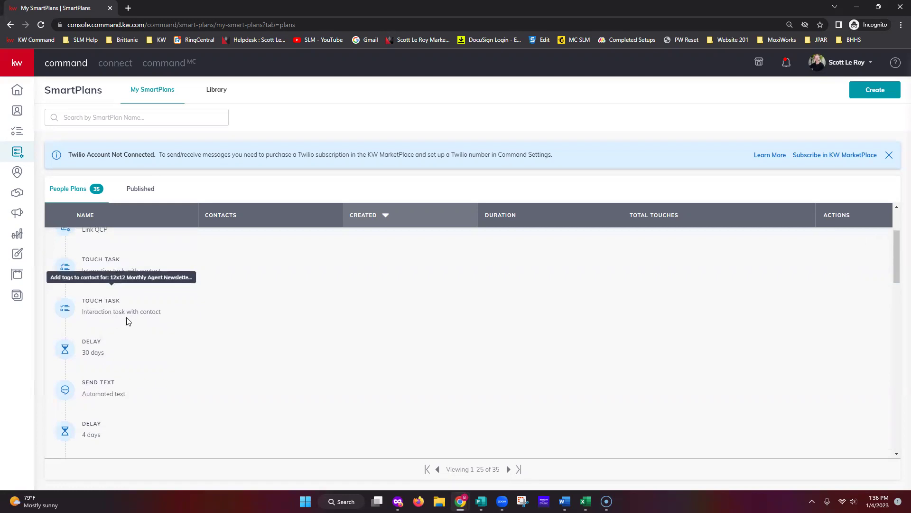
{"action": "scroll", "coordinate": [105, 346], "scroll_direction": "down", "scroll_amount": 1}
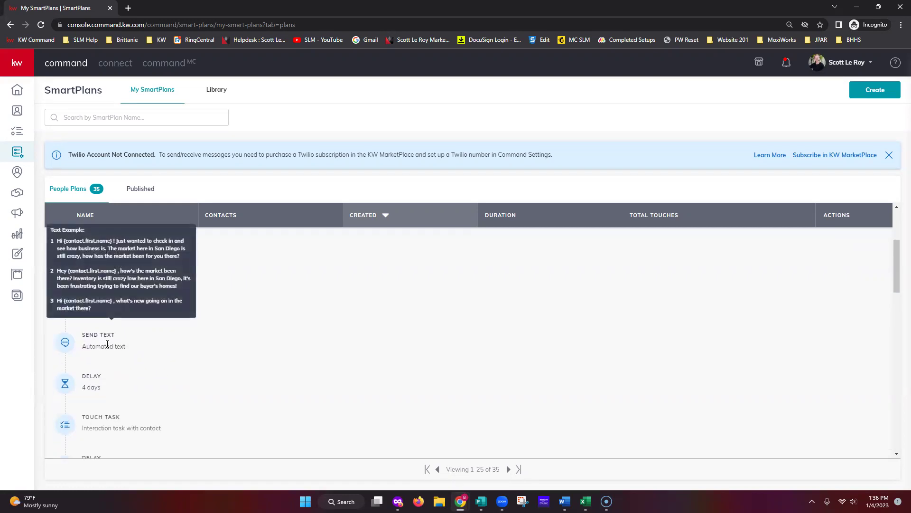
{"action": "scroll", "coordinate": [108, 343], "scroll_direction": "down", "scroll_amount": 3}
{"action": "scroll", "coordinate": [125, 356], "scroll_direction": "down", "scroll_amount": 3}
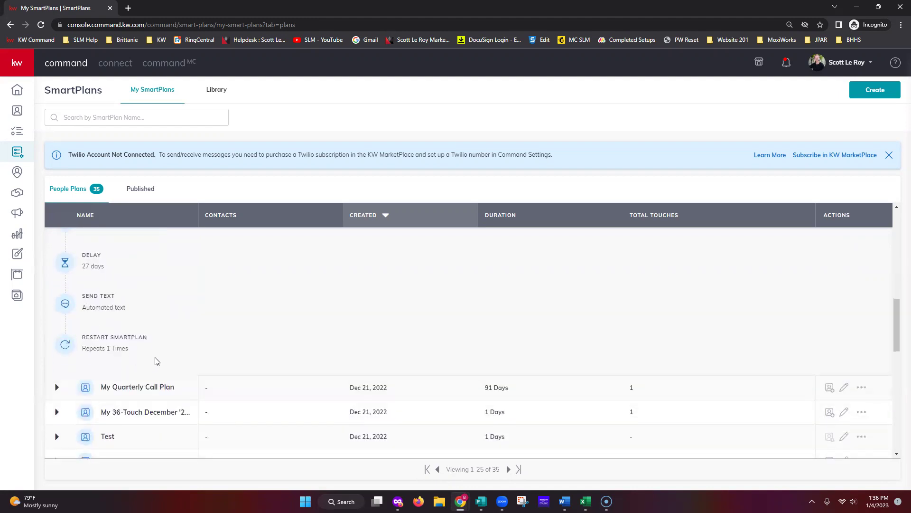
{"action": "scroll", "coordinate": [165, 361], "scroll_direction": "up", "scroll_amount": 2}
{"action": "scroll", "coordinate": [175, 362], "scroll_direction": "up", "scroll_amount": 3}
{"action": "scroll", "coordinate": [197, 364], "scroll_direction": "up", "scroll_amount": 3}
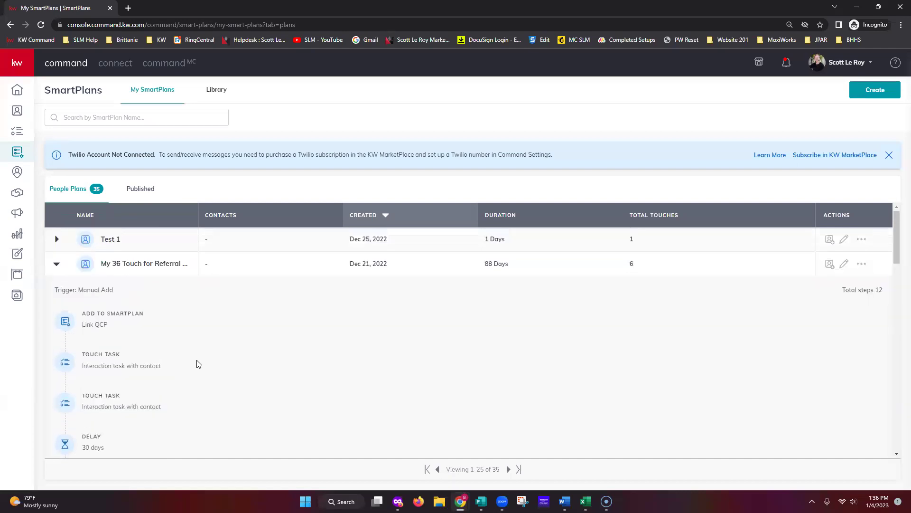
{"action": "left_click", "coordinate": [56, 263]}
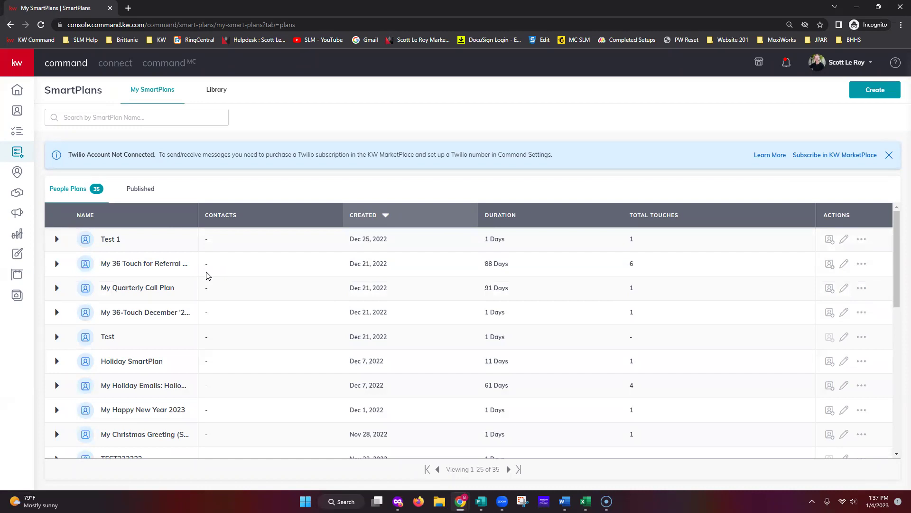
{"action": "scroll", "coordinate": [218, 285], "scroll_direction": "down", "scroll_amount": 8}
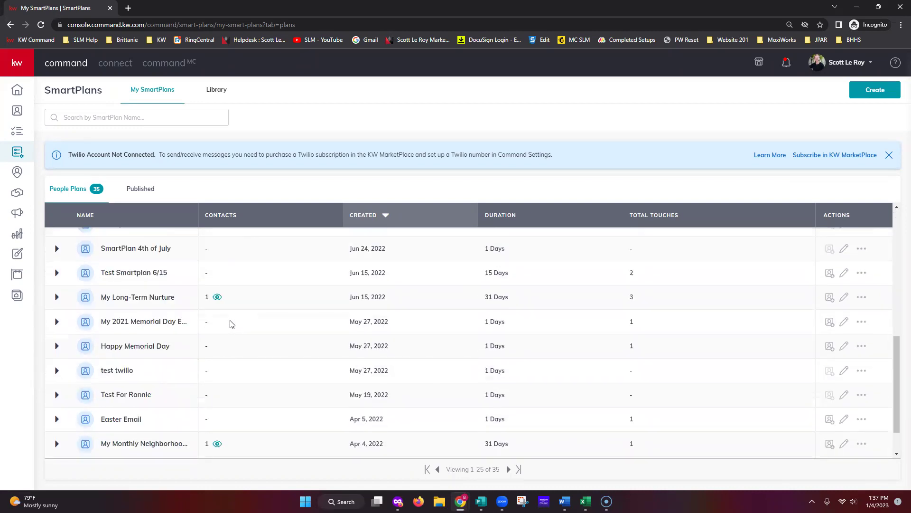
{"action": "scroll", "coordinate": [220, 323], "scroll_direction": "down", "scroll_amount": 1}
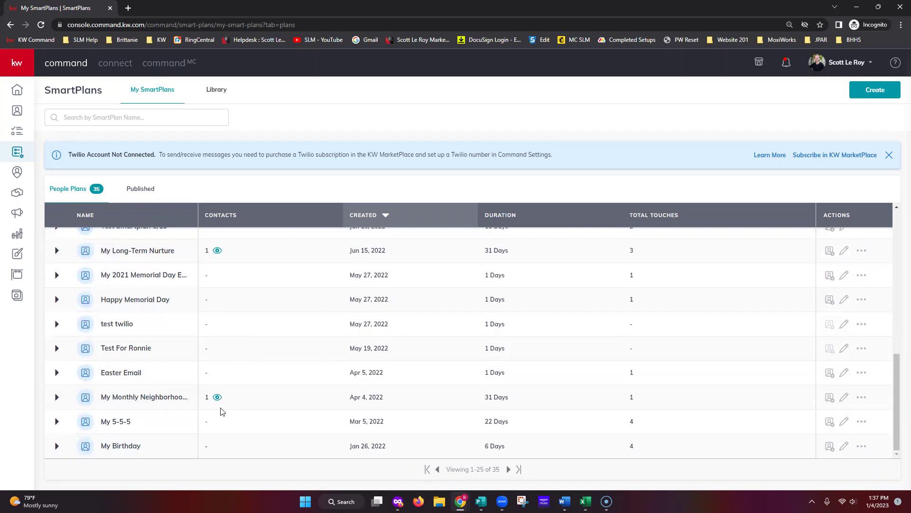
{"action": "scroll", "coordinate": [274, 369], "scroll_direction": "up", "scroll_amount": 5}
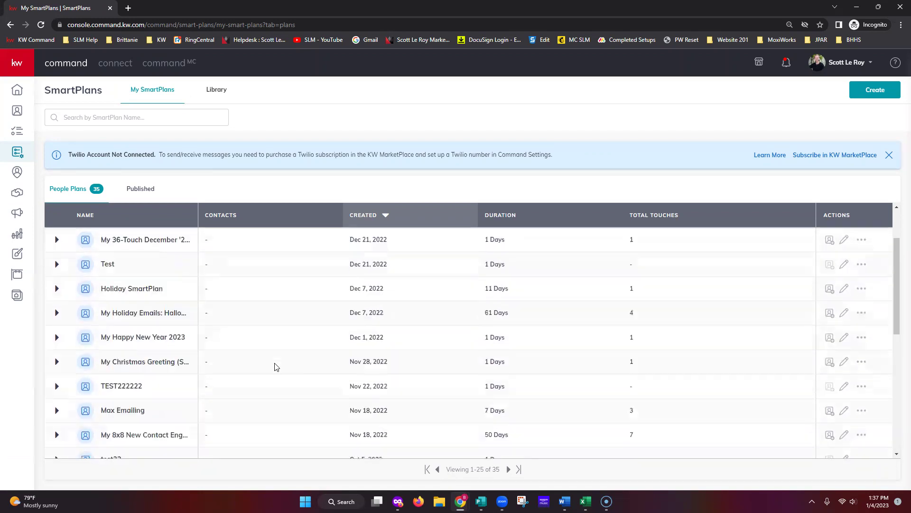
{"action": "scroll", "coordinate": [275, 367], "scroll_direction": "up", "scroll_amount": 2}
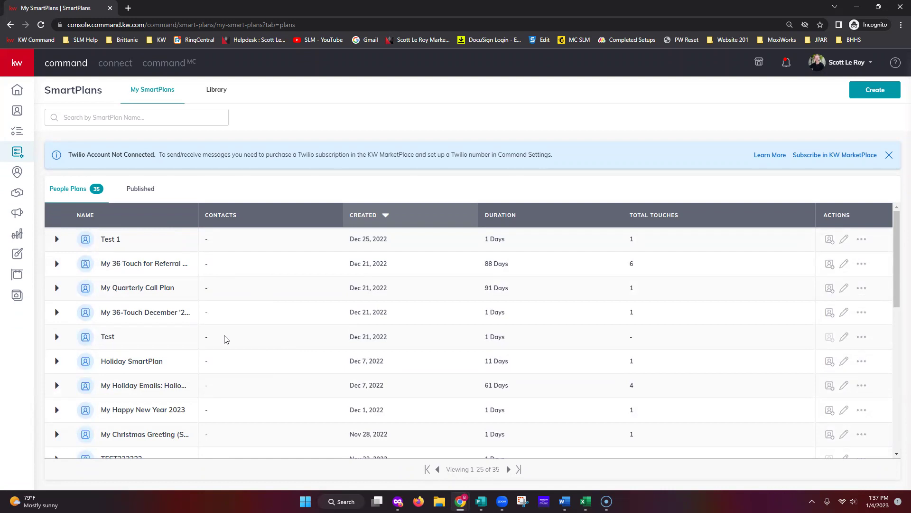
{"action": "scroll", "coordinate": [226, 339], "scroll_direction": "down", "scroll_amount": 5}
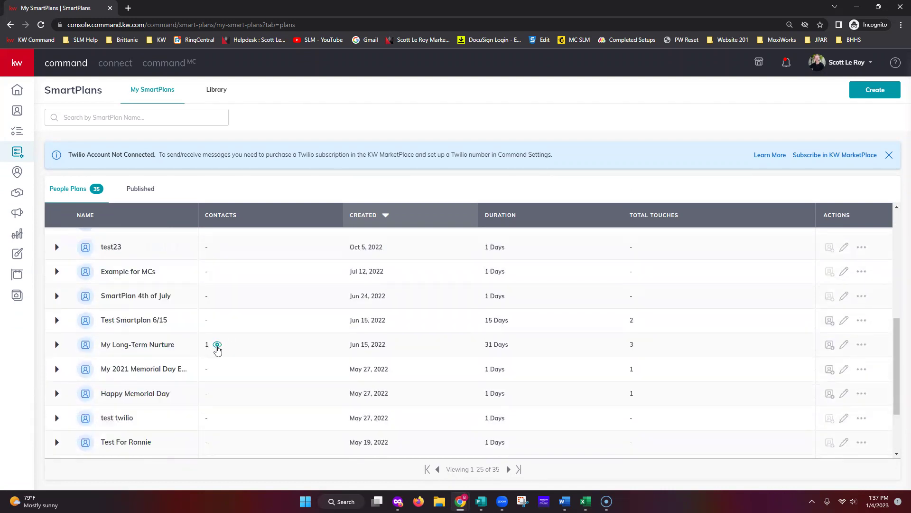
{"action": "left_click", "coordinate": [217, 346]}
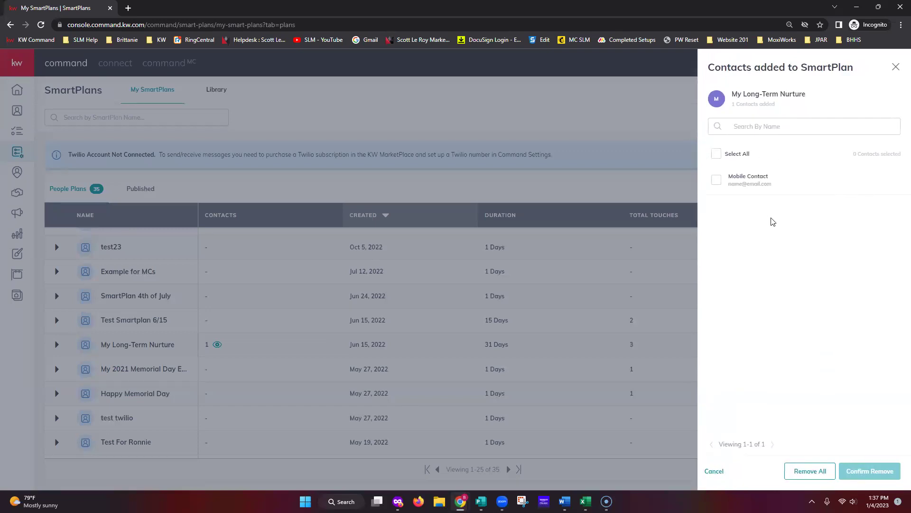
{"action": "left_click", "coordinate": [716, 180]}
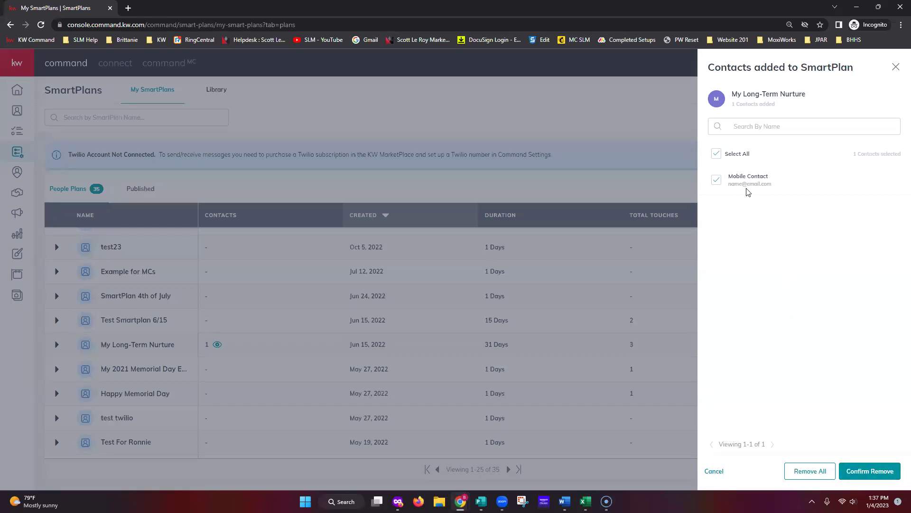
{"action": "left_click", "coordinate": [897, 67]}
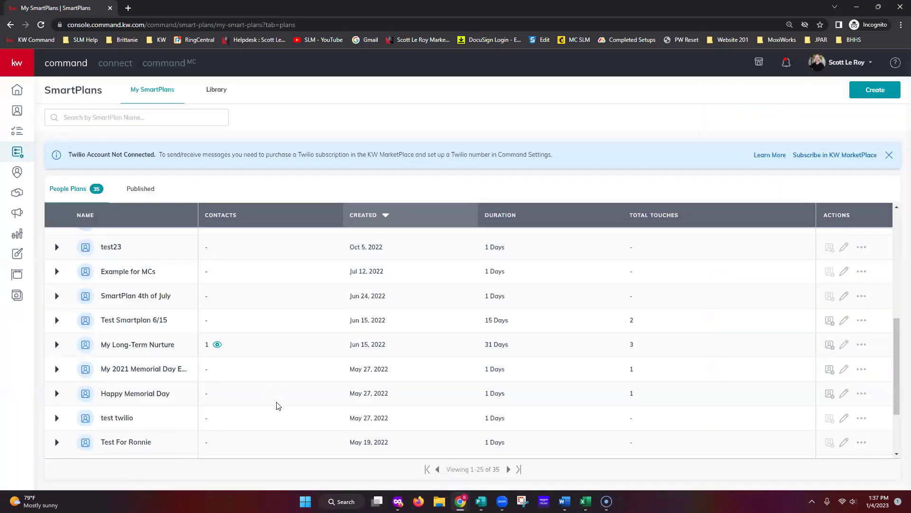
{"action": "scroll", "coordinate": [309, 370], "scroll_direction": "up", "scroll_amount": 6}
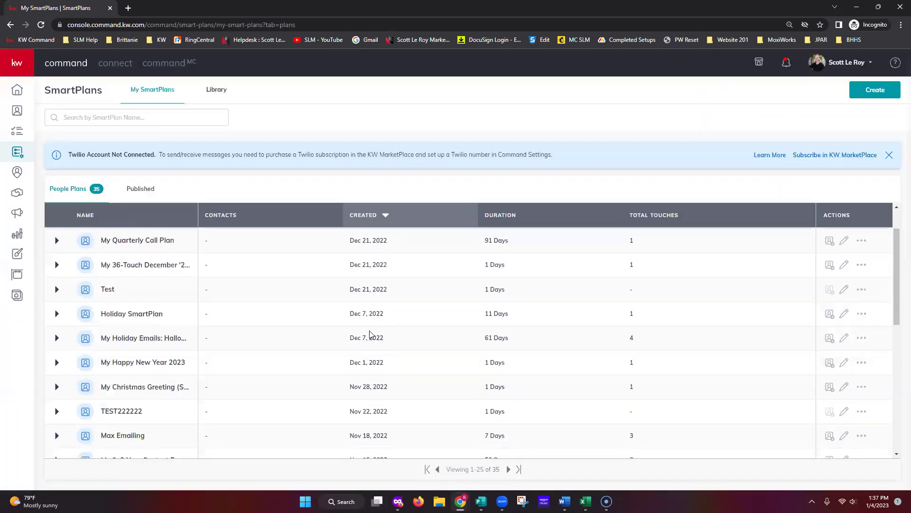
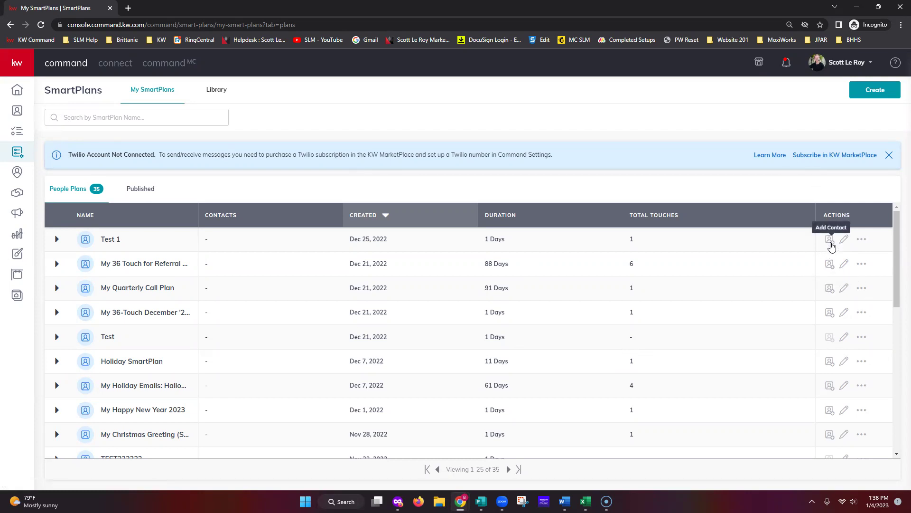
Open the Test 1 plan's actions menu to show Copy, Publish to Library and Delete.
{"action": "left_click", "coordinate": [861, 240]}
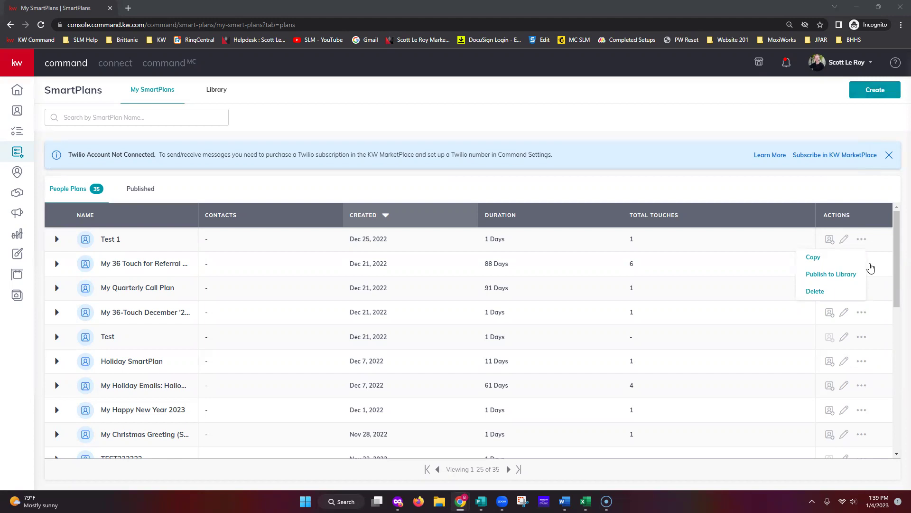
Browse the SmartPlans list, check the monthly neighborhood plan's options menu, then return to the top.
{"action": "left_click", "coordinate": [760, 378]}
{"action": "scroll", "coordinate": [762, 375], "scroll_direction": "down", "scroll_amount": 8}
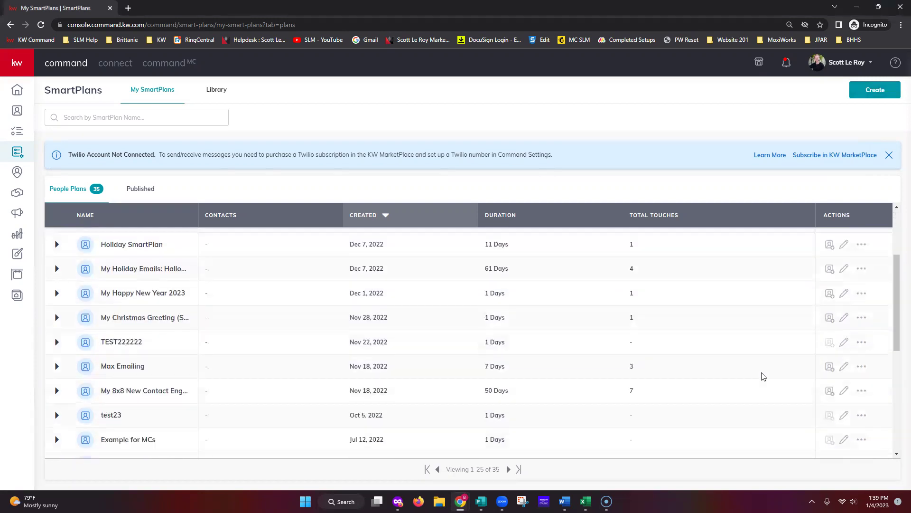
{"action": "scroll", "coordinate": [763, 363], "scroll_direction": "down", "scroll_amount": 1}
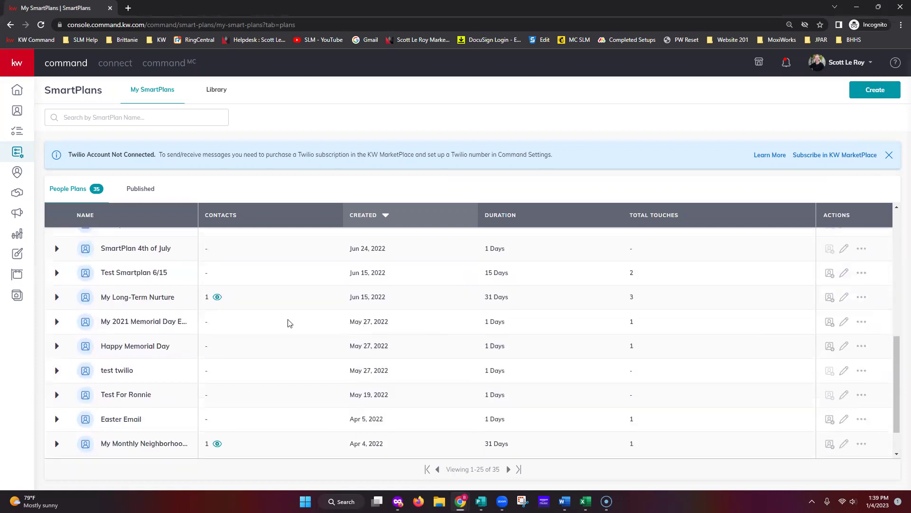
{"action": "scroll", "coordinate": [167, 418], "scroll_direction": "down", "scroll_amount": 1}
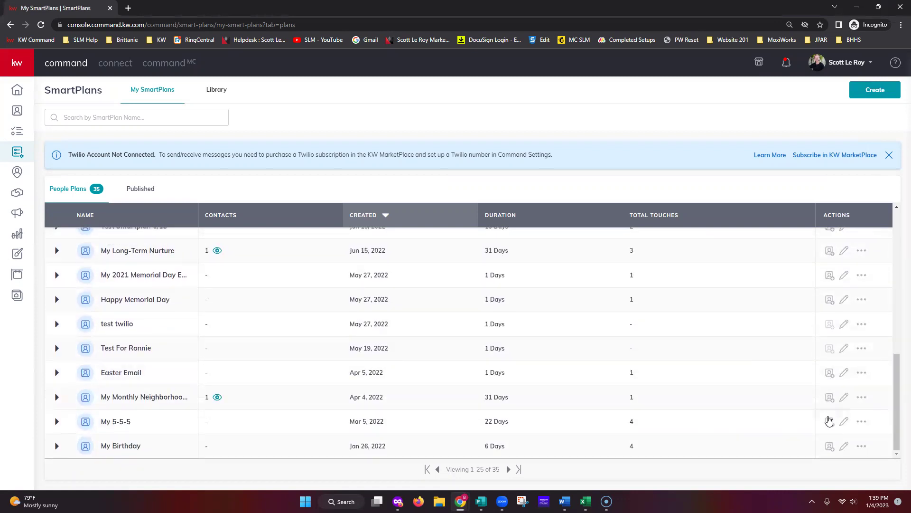
{"action": "left_click", "coordinate": [861, 397]}
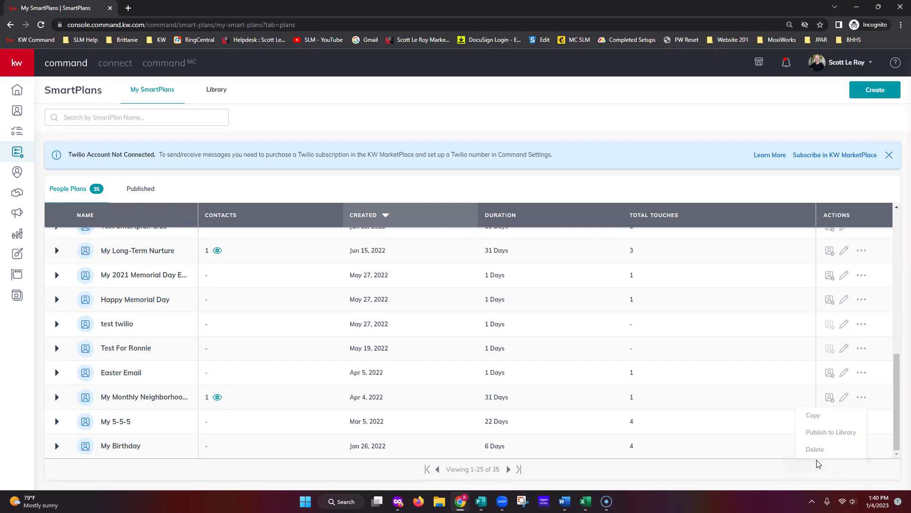
{"action": "left_click", "coordinate": [798, 338]}
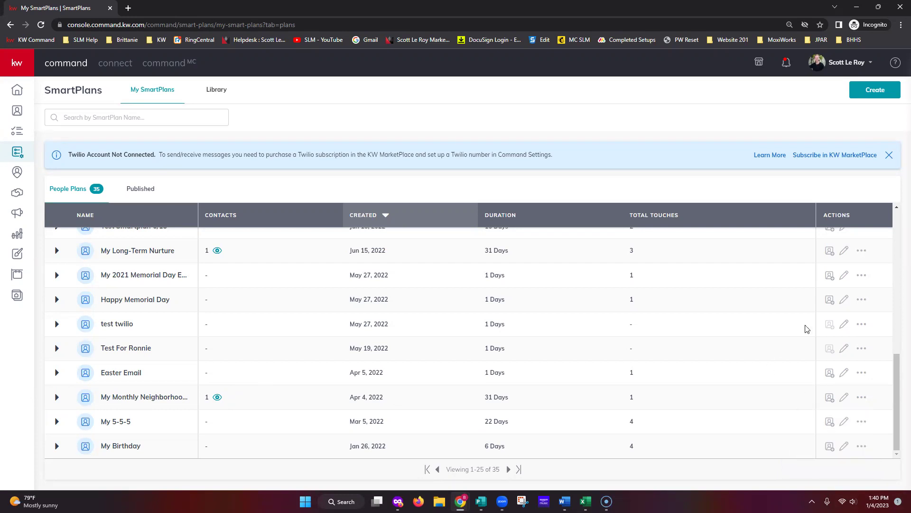
{"action": "scroll", "coordinate": [838, 309], "scroll_direction": "up", "scroll_amount": 8}
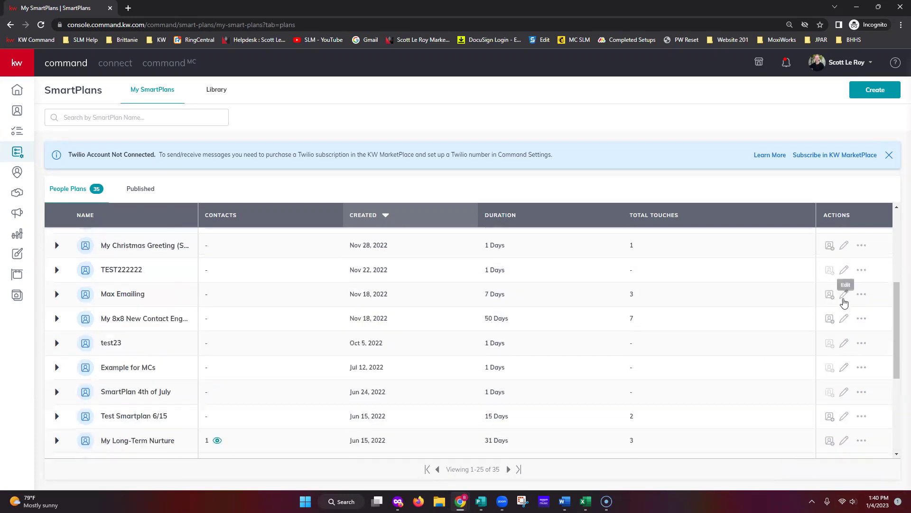
Open Add Contacts for Test 1, filter by the 12/1/2022 TEST tag, then remove that filter.
{"action": "left_click", "coordinate": [830, 241]}
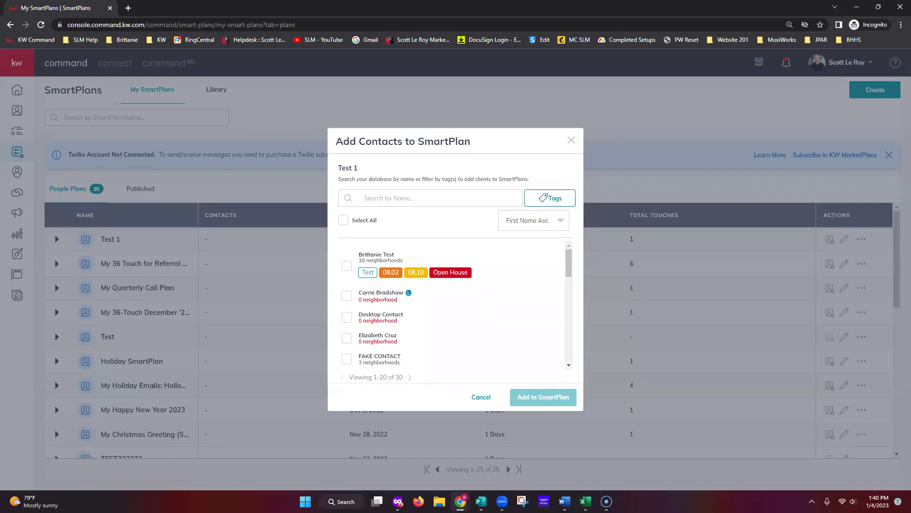
{"action": "left_click", "coordinate": [532, 200]}
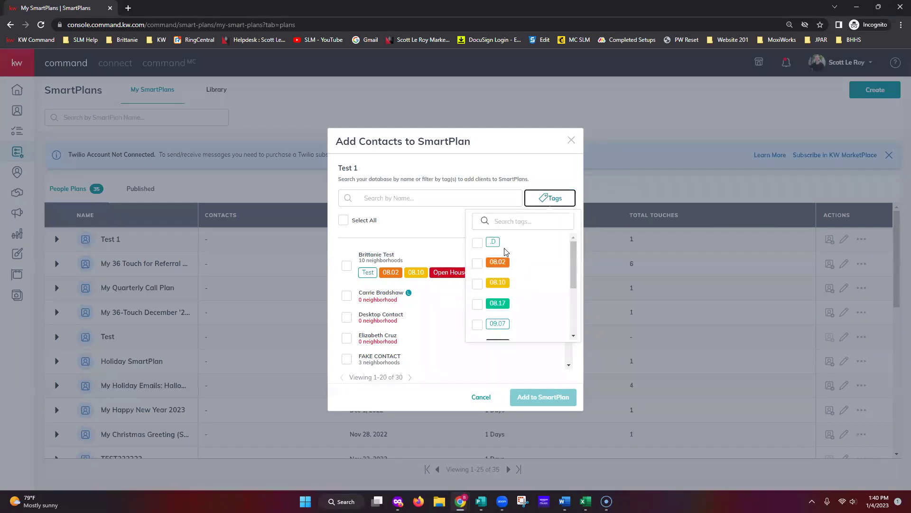
{"action": "scroll", "coordinate": [506, 291], "scroll_direction": "down", "scroll_amount": 3}
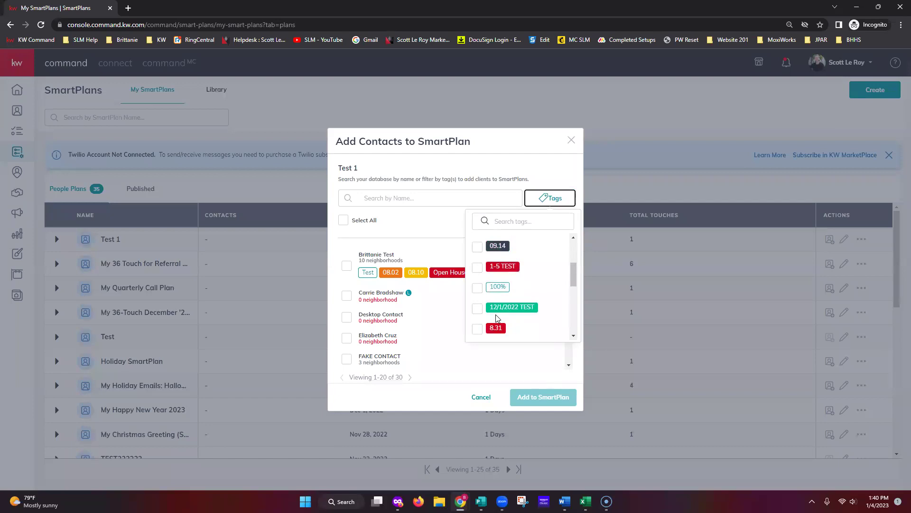
{"action": "left_click", "coordinate": [478, 310]}
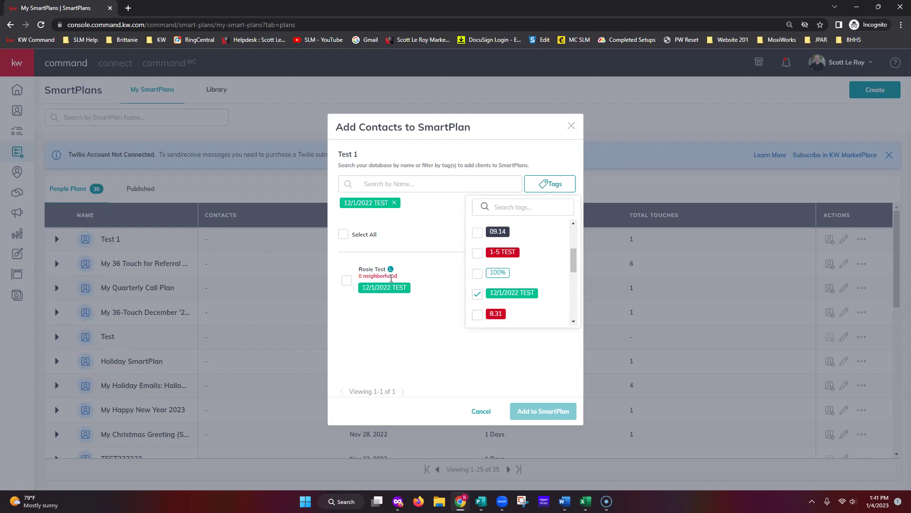
{"action": "left_click", "coordinate": [434, 318]}
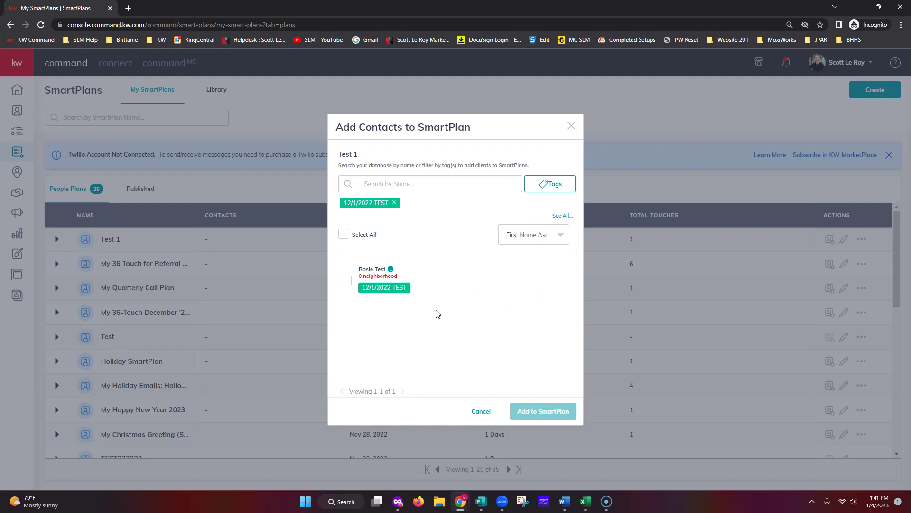
{"action": "left_click", "coordinate": [394, 202]}
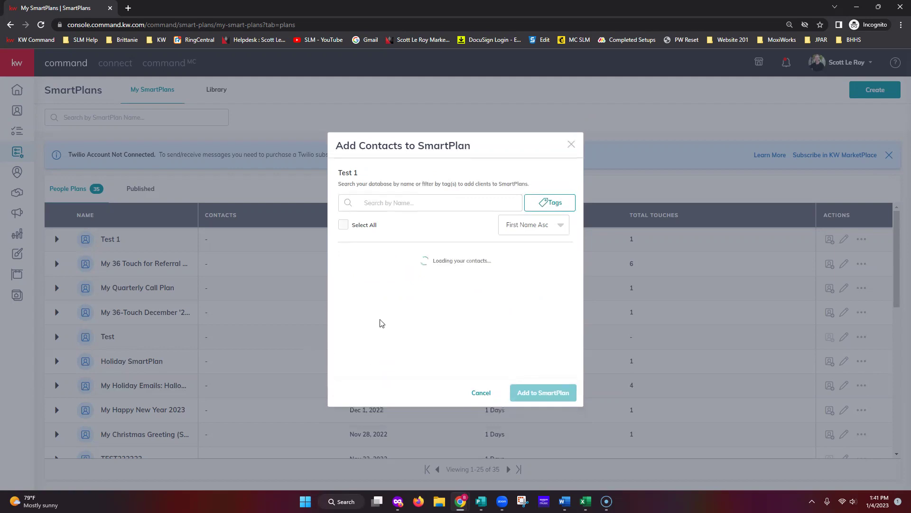
Select all contacts, then close the Add Contacts dialog without adding anyone to Test 1.
{"action": "left_click", "coordinate": [344, 220]}
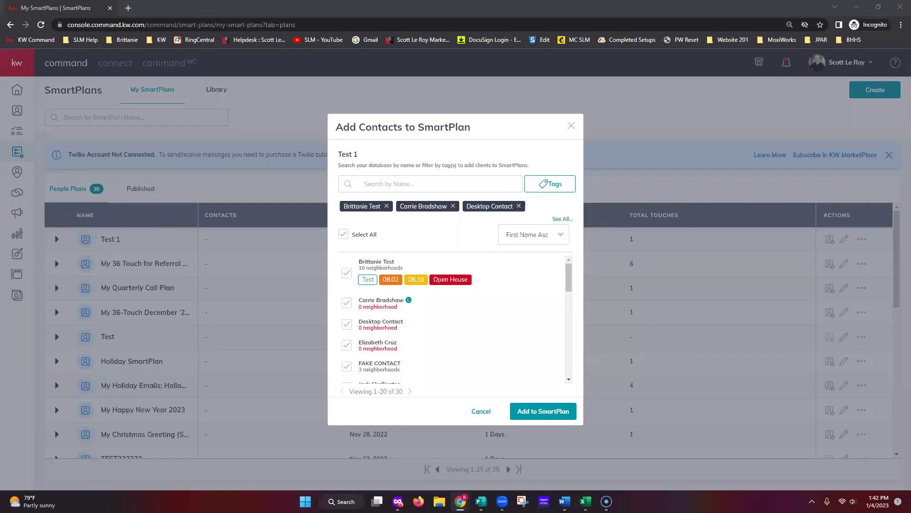
{"action": "left_click", "coordinate": [571, 126]}
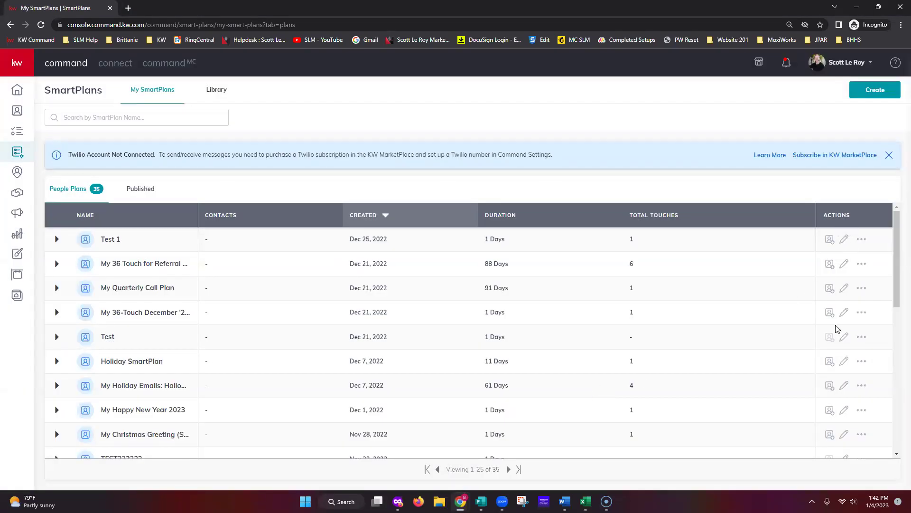
Expand the Holiday SmartPlan to view its Manual Add trigger, 3-day delay, HTML email and 7-day delay.
{"action": "scroll", "coordinate": [836, 328], "scroll_direction": "down", "scroll_amount": 1}
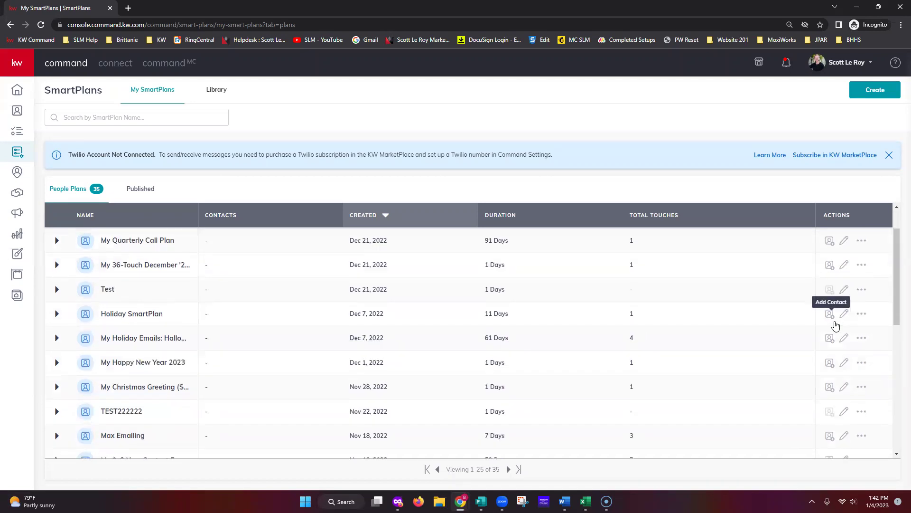
{"action": "left_click", "coordinate": [56, 313]}
{"action": "scroll", "coordinate": [214, 351], "scroll_direction": "down", "scroll_amount": 2}
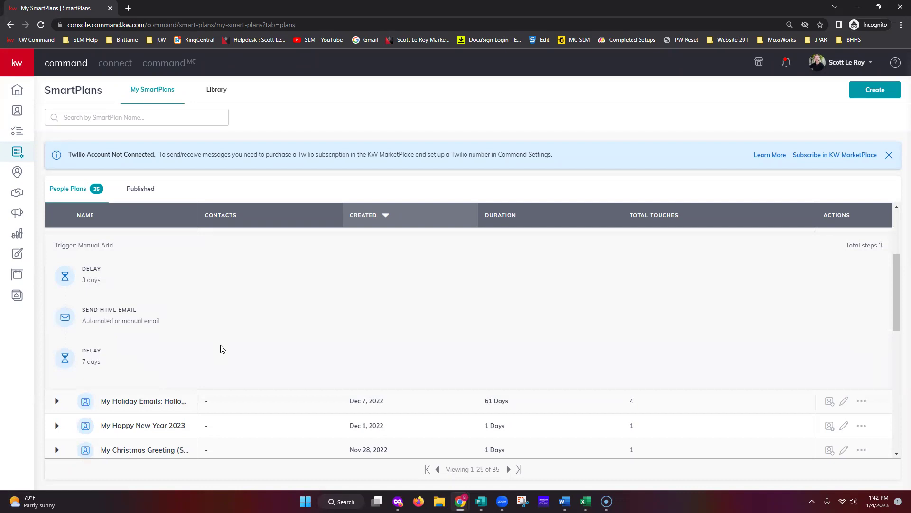
{"action": "scroll", "coordinate": [223, 346], "scroll_direction": "up", "scroll_amount": 2}
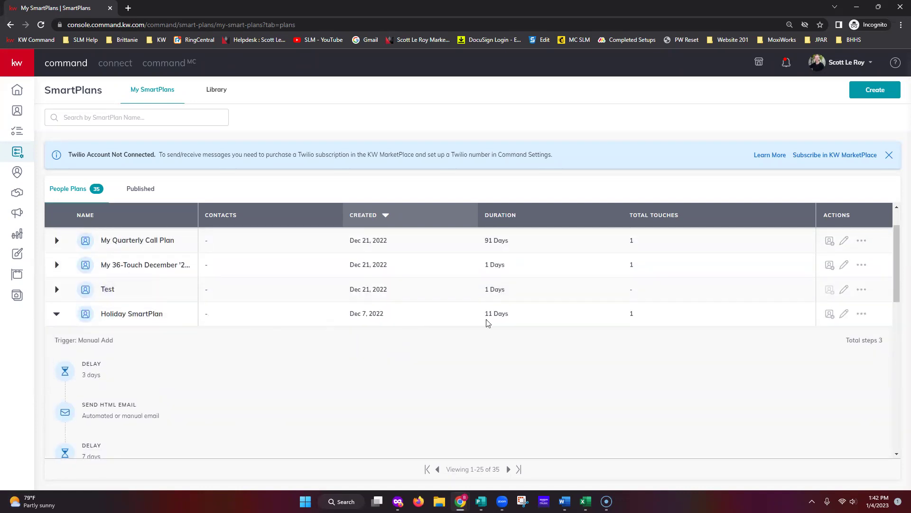
Open the Holiday SmartPlan (11 days, 3 steps, 1 touch) on the Edit SmartPlan page.
{"action": "left_click", "coordinate": [844, 315]}
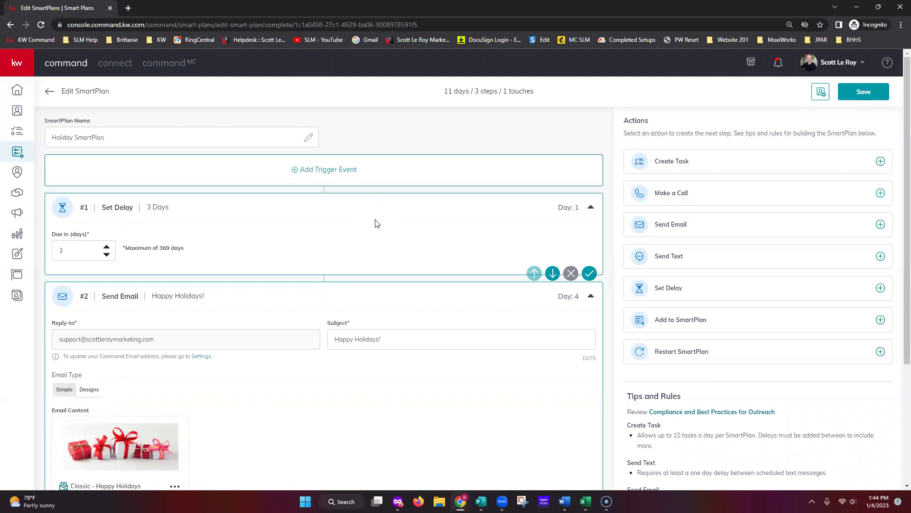
{"action": "left_click", "coordinate": [350, 174]}
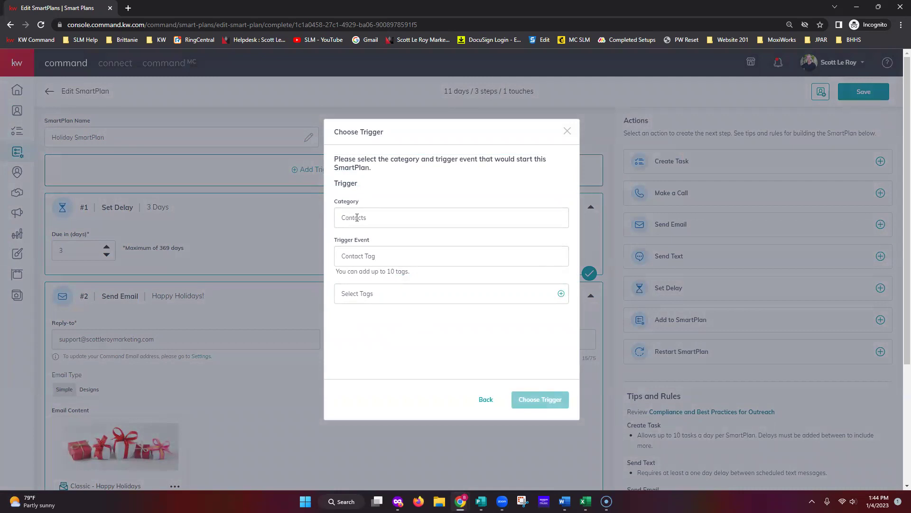
{"action": "double_click", "coordinate": [373, 222]}
{"action": "left_click_drag", "start_coordinate": [382, 258], "coordinate": [341, 260]}
{"action": "left_click", "coordinate": [408, 295]}
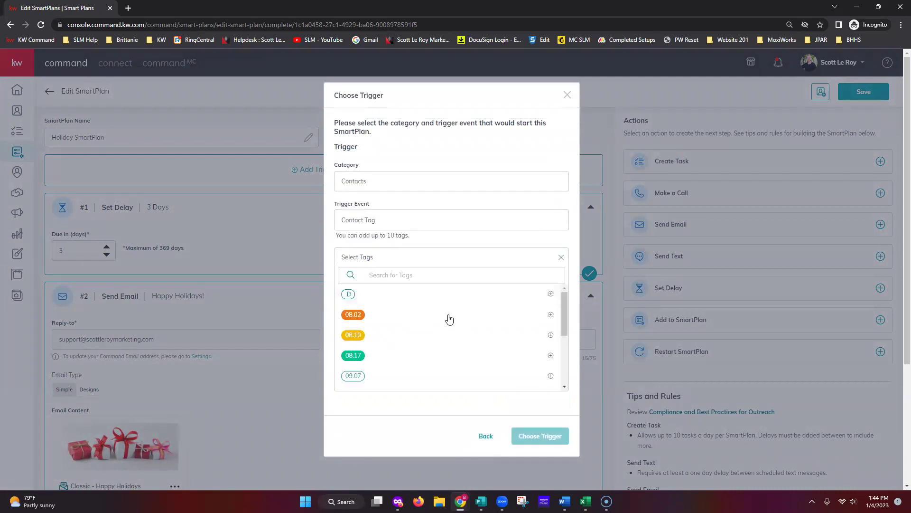
{"action": "scroll", "coordinate": [514, 348], "scroll_direction": "down", "scroll_amount": 5}
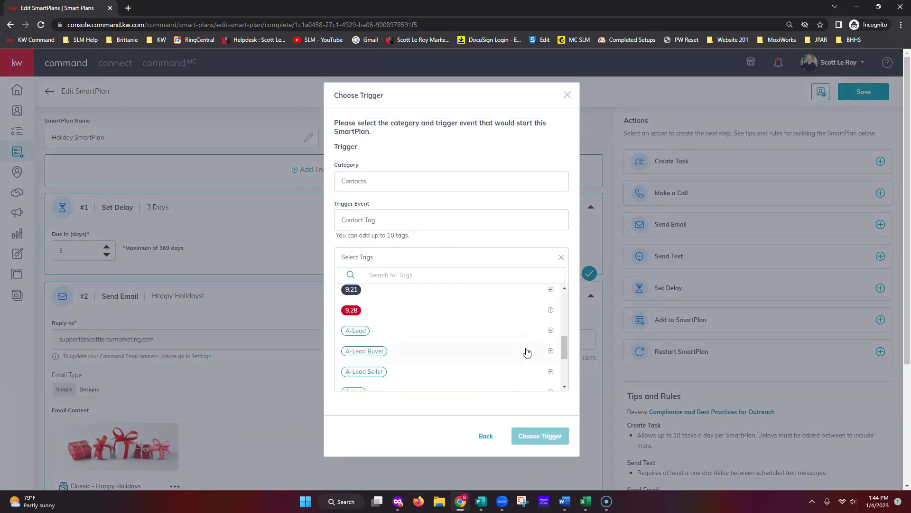
{"action": "scroll", "coordinate": [527, 351], "scroll_direction": "up", "scroll_amount": 3}
{"action": "left_click", "coordinate": [551, 351]}
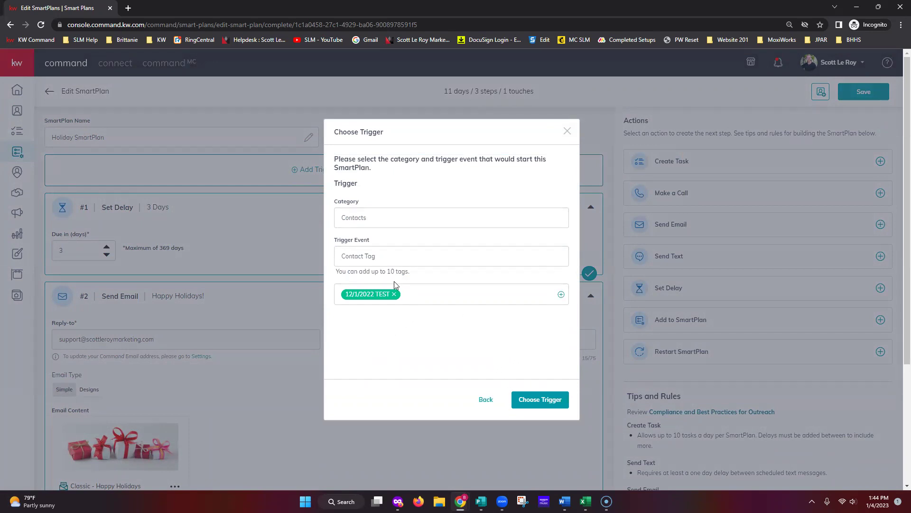
{"action": "left_click", "coordinate": [532, 404]}
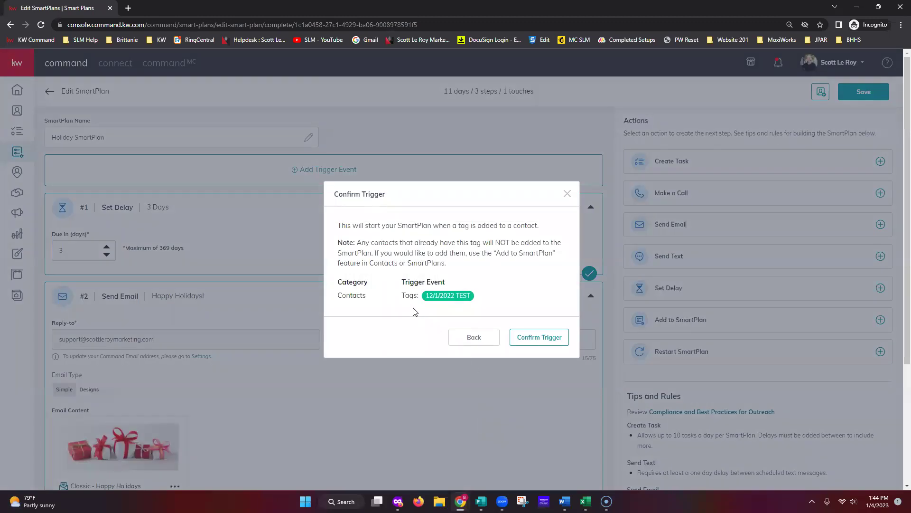
{"action": "left_click_drag", "start_coordinate": [357, 242], "coordinate": [577, 255]}
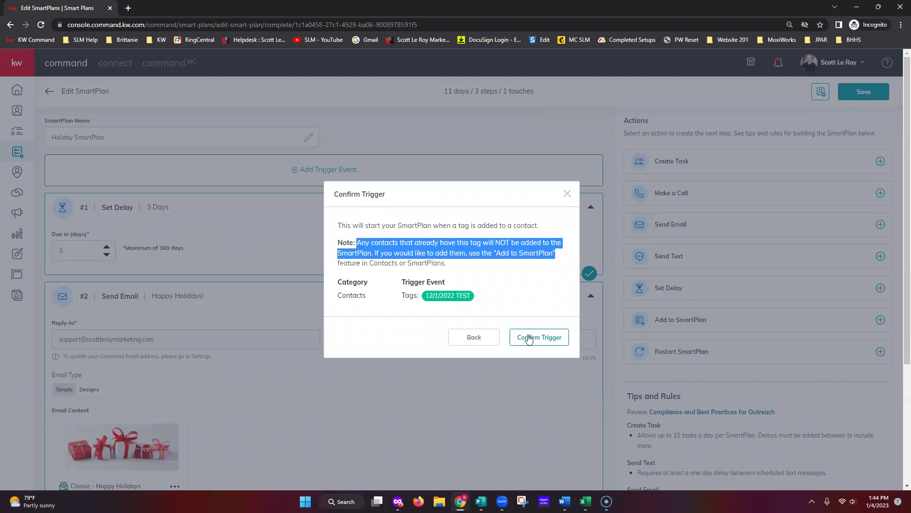
{"action": "left_click", "coordinate": [537, 297]}
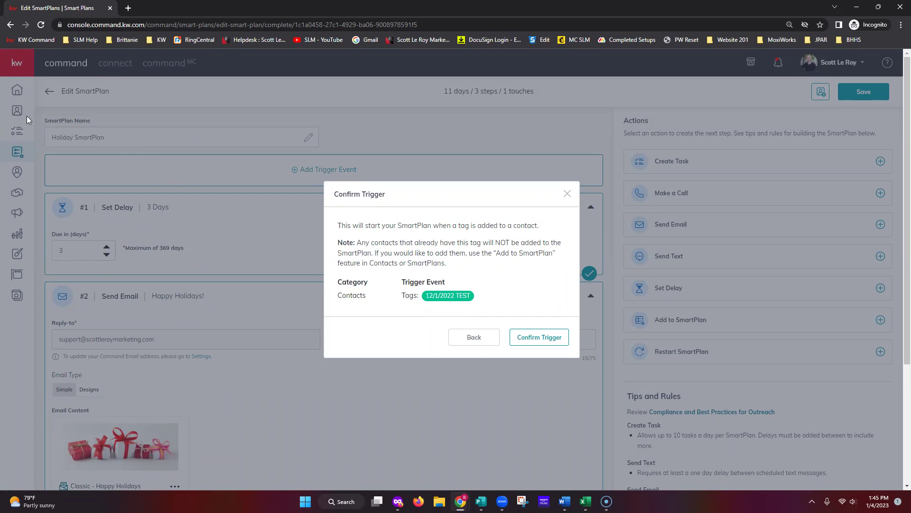
{"action": "left_click", "coordinate": [533, 339]}
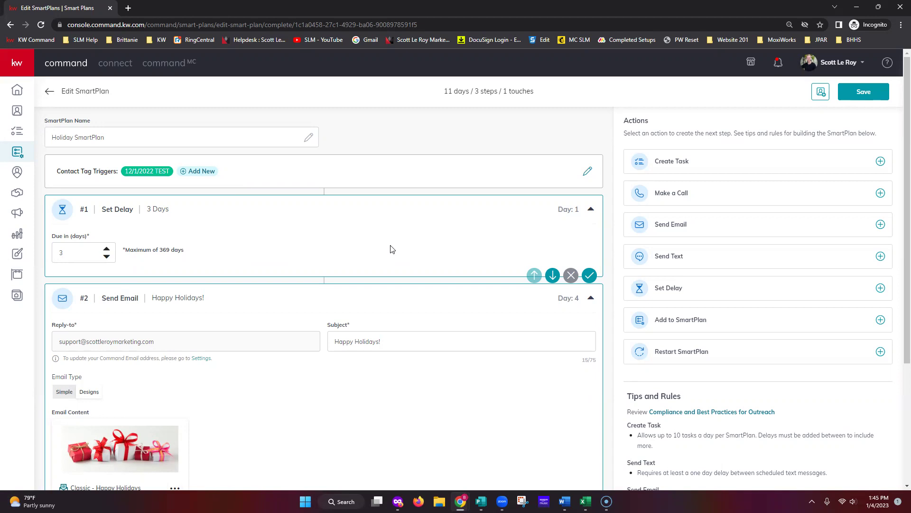
{"action": "scroll", "coordinate": [392, 249], "scroll_direction": "down", "scroll_amount": 1}
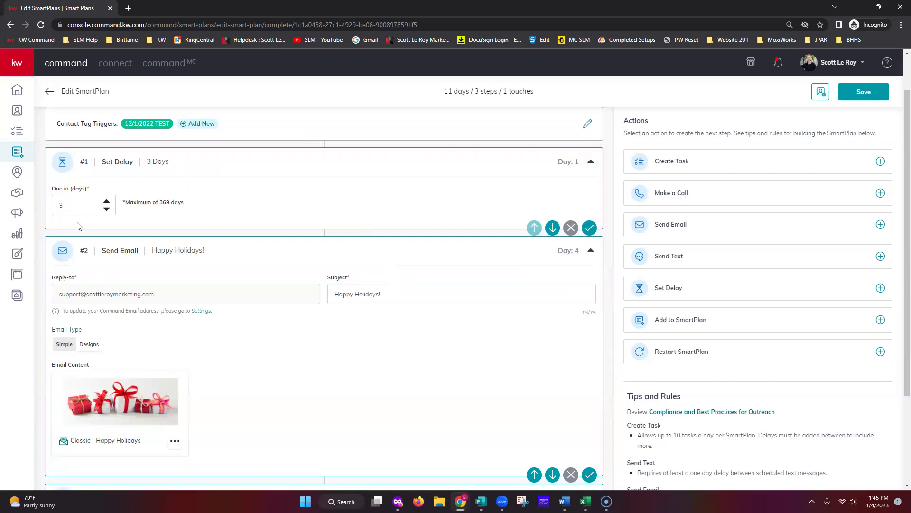
{"action": "scroll", "coordinate": [171, 313], "scroll_direction": "down", "scroll_amount": 3}
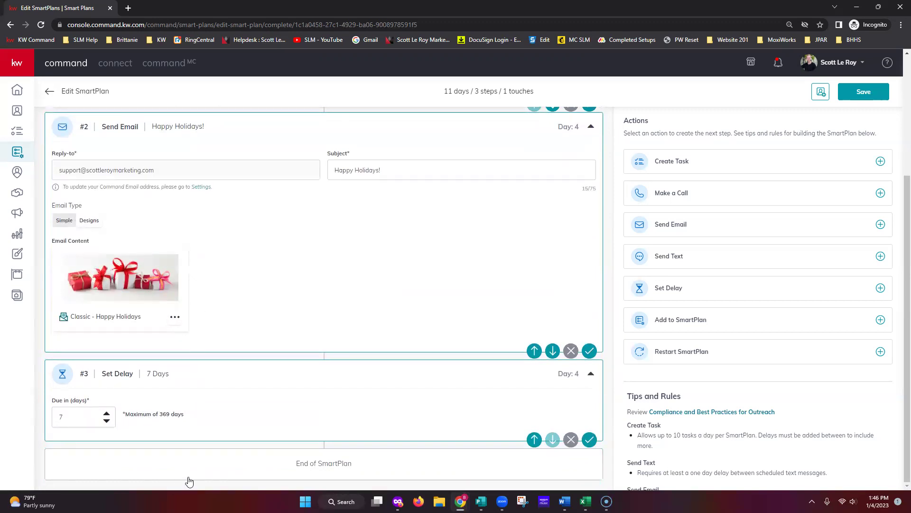
{"action": "scroll", "coordinate": [195, 439], "scroll_direction": "up", "scroll_amount": 5}
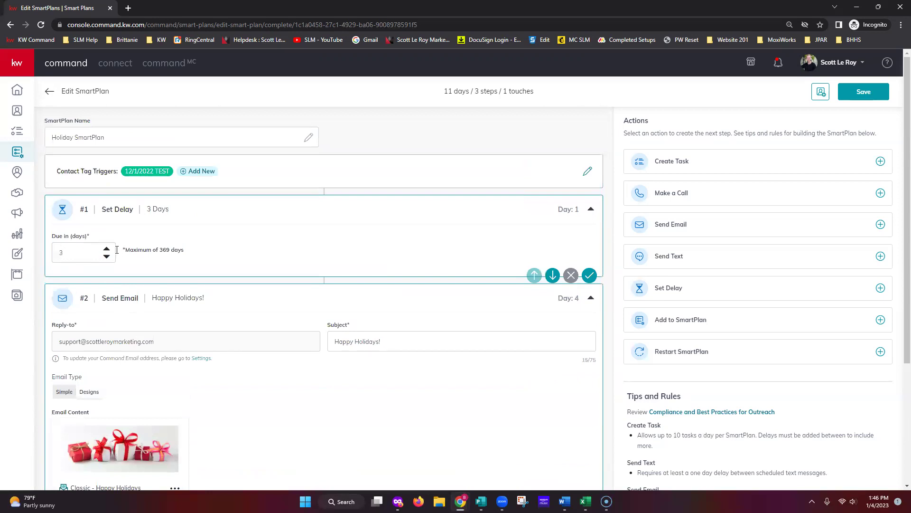
Add a Send Text step and move it up to #1, ahead of the 3-day delay.
{"action": "left_click", "coordinate": [107, 248]}
{"action": "left_click", "coordinate": [106, 257]}
{"action": "left_click", "coordinate": [699, 258]}
{"action": "left_click", "coordinate": [536, 443]}
{"action": "left_click", "coordinate": [537, 442]}
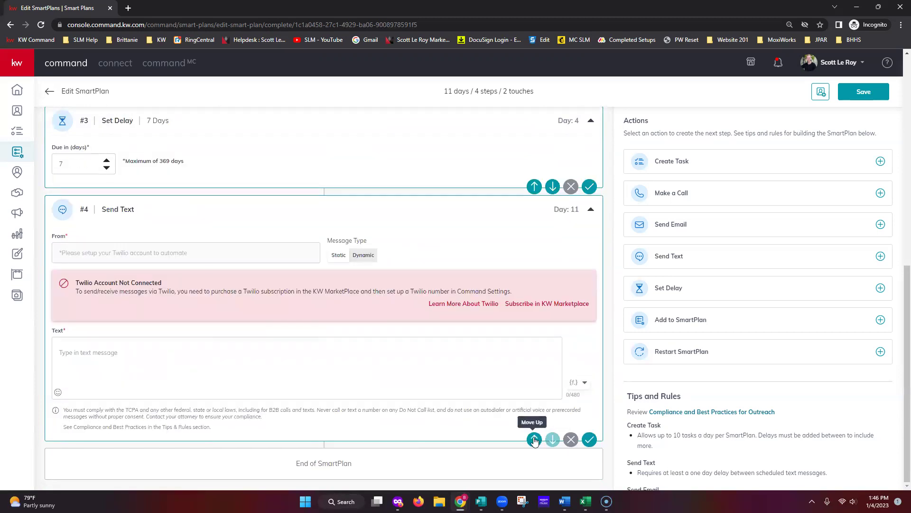
{"action": "left_click", "coordinate": [536, 441]}
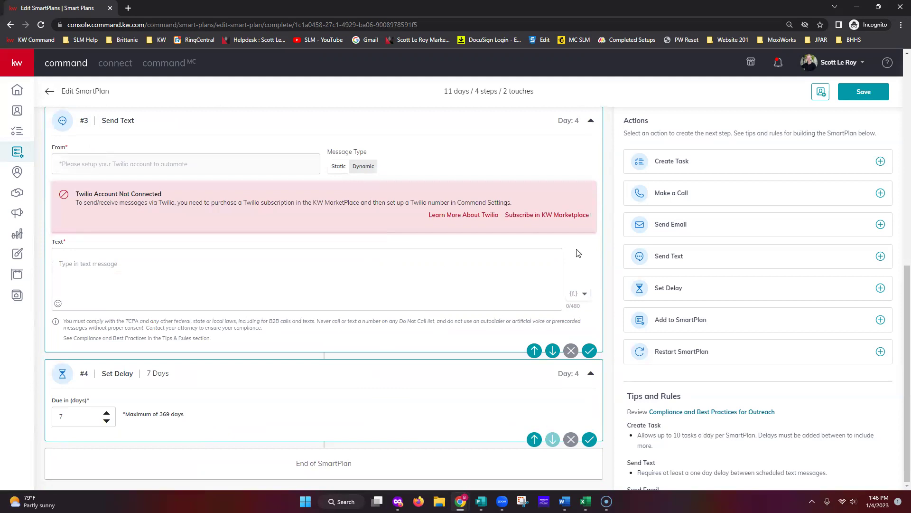
{"action": "left_click", "coordinate": [534, 350]}
{"action": "scroll", "coordinate": [483, 255], "scroll_direction": "up", "scroll_amount": 8}
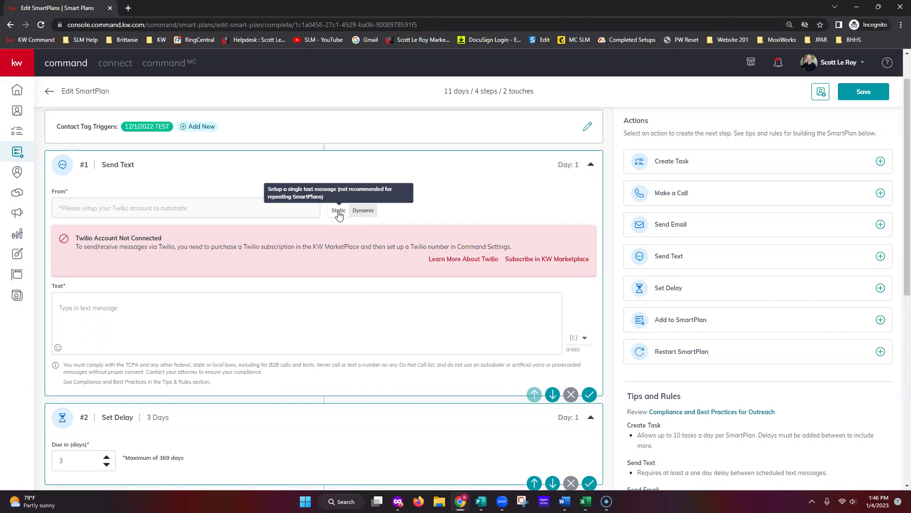
Set the Send Text step's message type to Dynamic, giving two empty text message boxes.
{"action": "left_click", "coordinate": [363, 212]}
{"action": "scroll", "coordinate": [228, 332], "scroll_direction": "down", "scroll_amount": 2}
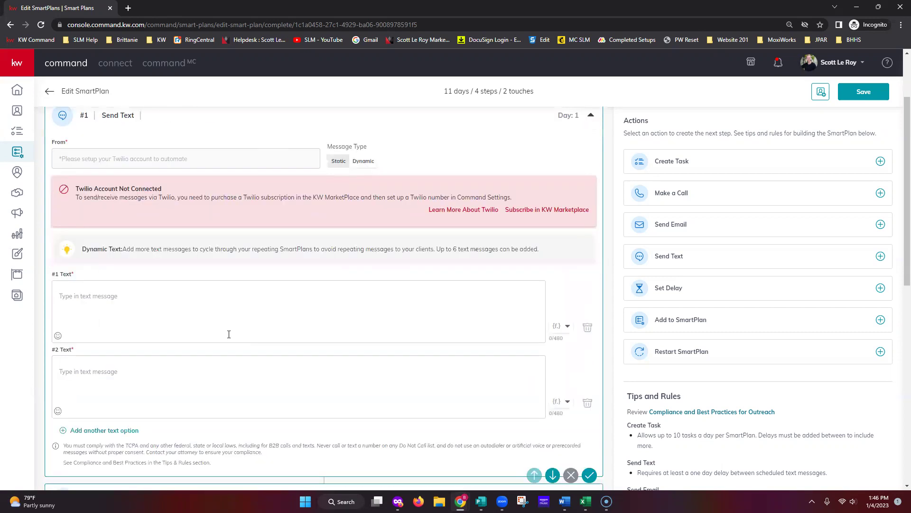
{"action": "left_click", "coordinate": [144, 260]}
{"action": "left_click", "coordinate": [103, 332]}
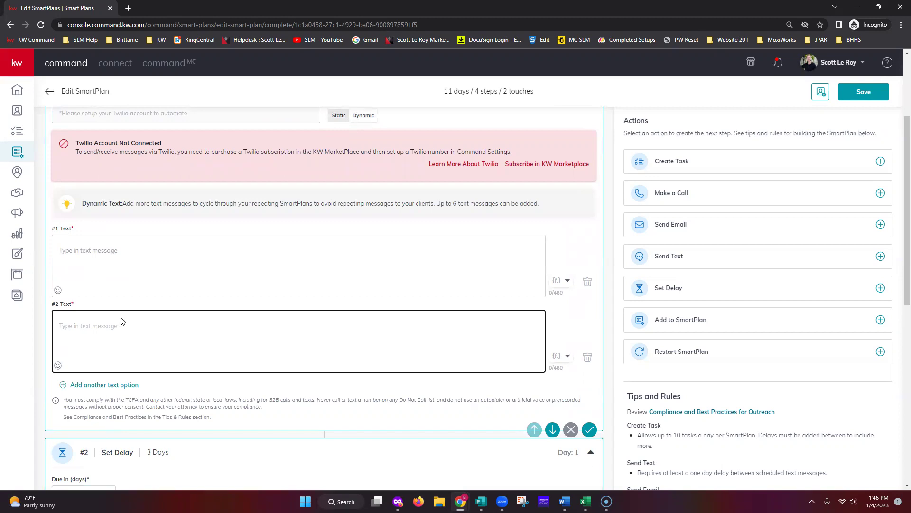
{"action": "scroll", "coordinate": [386, 276], "scroll_direction": "up", "scroll_amount": 1}
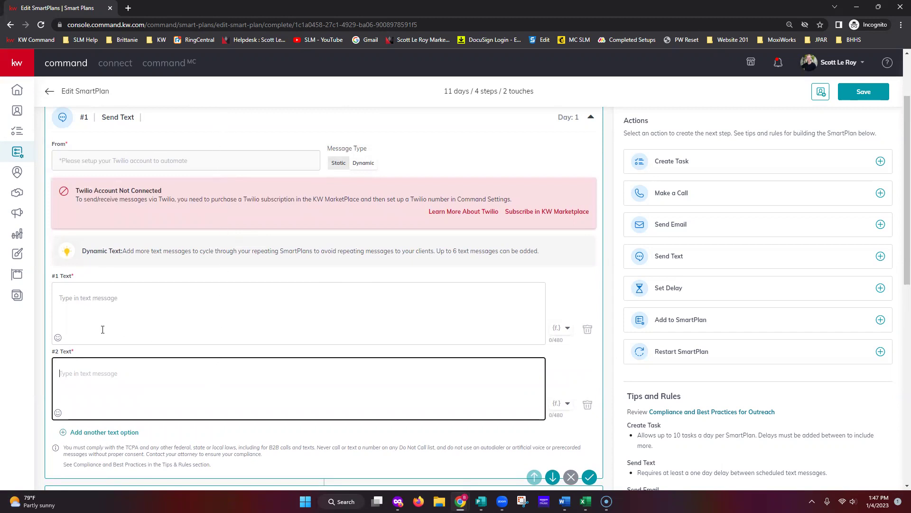
{"action": "scroll", "coordinate": [95, 325], "scroll_direction": "down", "scroll_amount": 8}
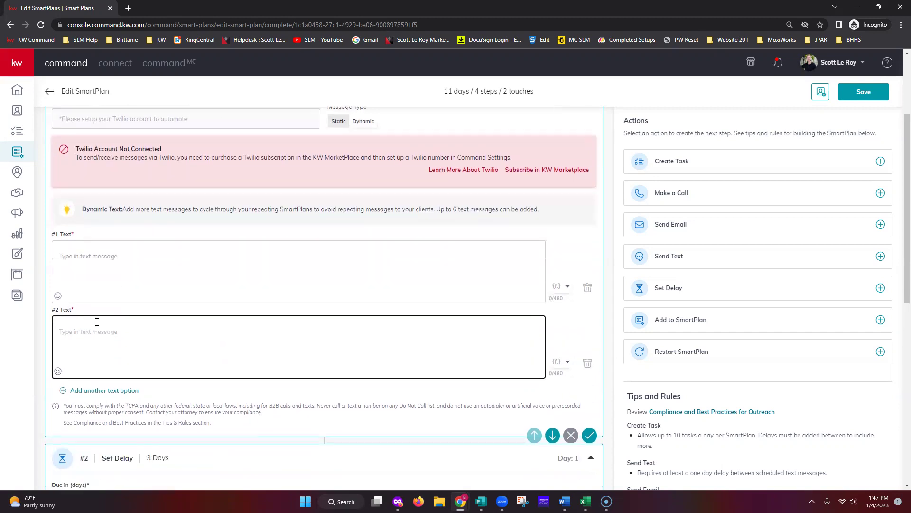
{"action": "scroll", "coordinate": [103, 333], "scroll_direction": "down", "scroll_amount": 2}
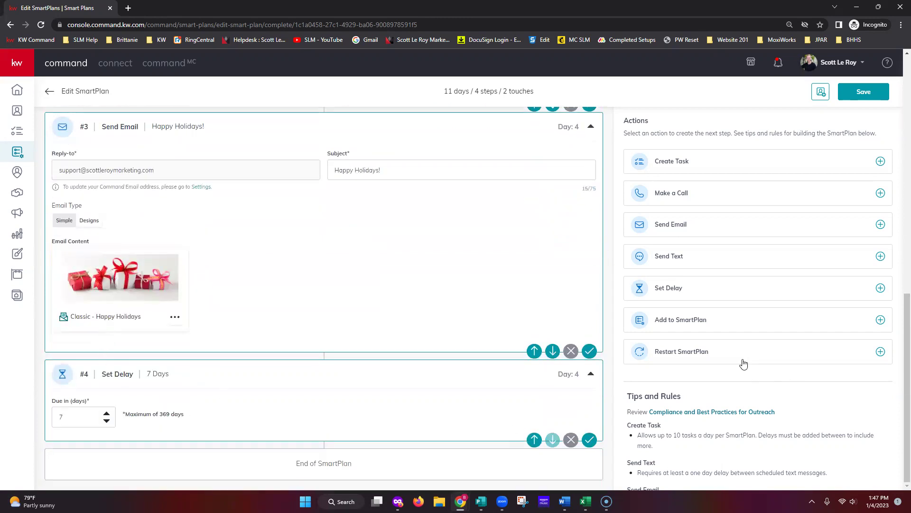
{"action": "scroll", "coordinate": [305, 306], "scroll_direction": "up", "scroll_amount": 8}
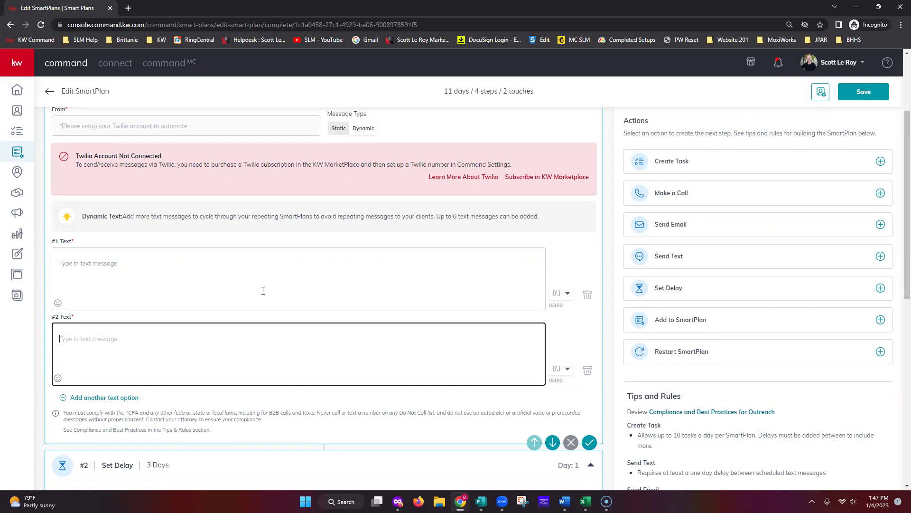
{"action": "scroll", "coordinate": [569, 226], "scroll_direction": "up", "scroll_amount": 2}
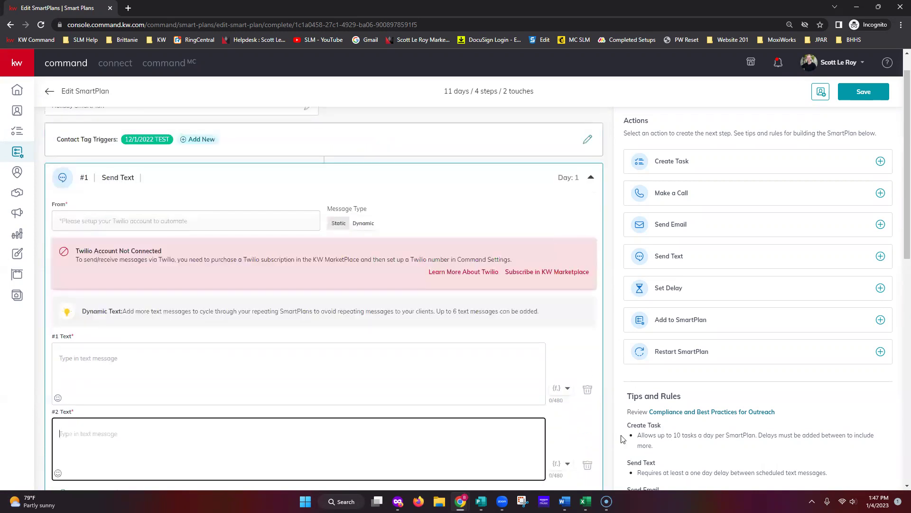
{"action": "scroll", "coordinate": [589, 418], "scroll_direction": "down", "scroll_amount": 3}
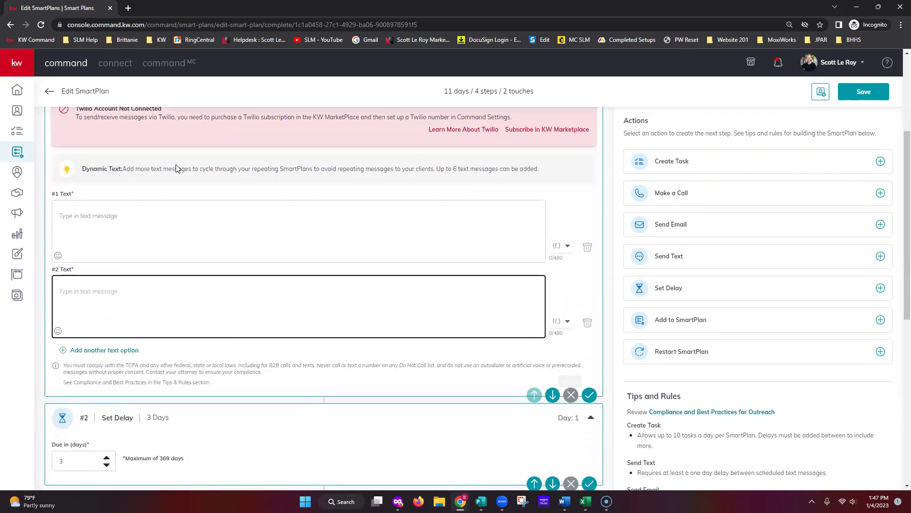
{"action": "scroll", "coordinate": [97, 179], "scroll_direction": "up", "scroll_amount": 1}
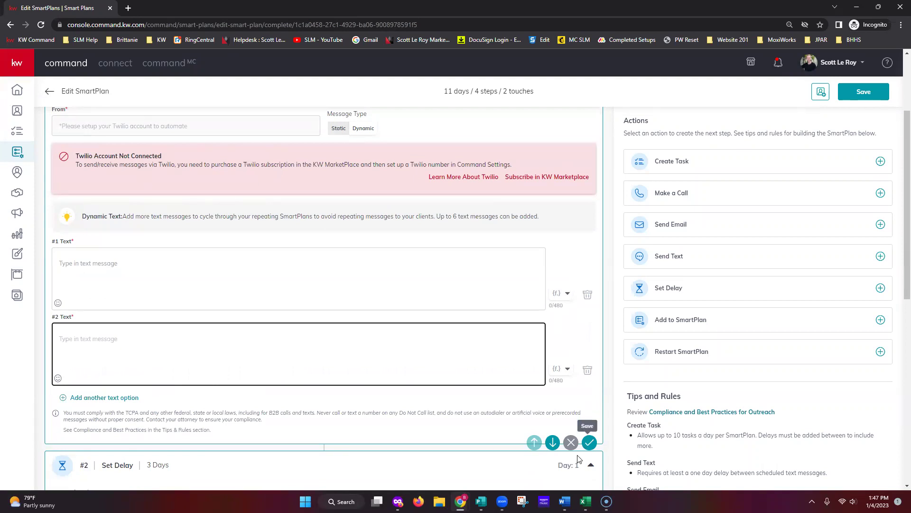
Remove the Send Text step and add a Make a Call step as #4 on Day 11.
{"action": "left_click", "coordinate": [571, 442]}
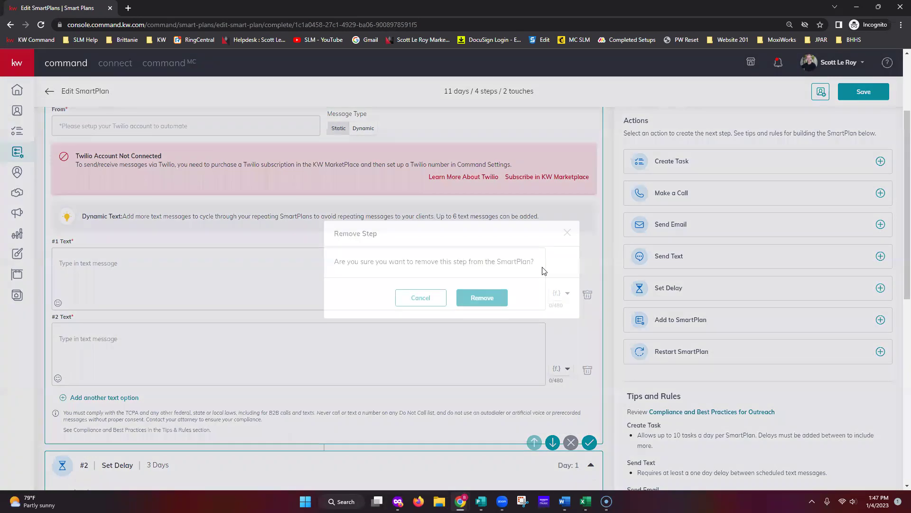
{"action": "left_click", "coordinate": [483, 298]}
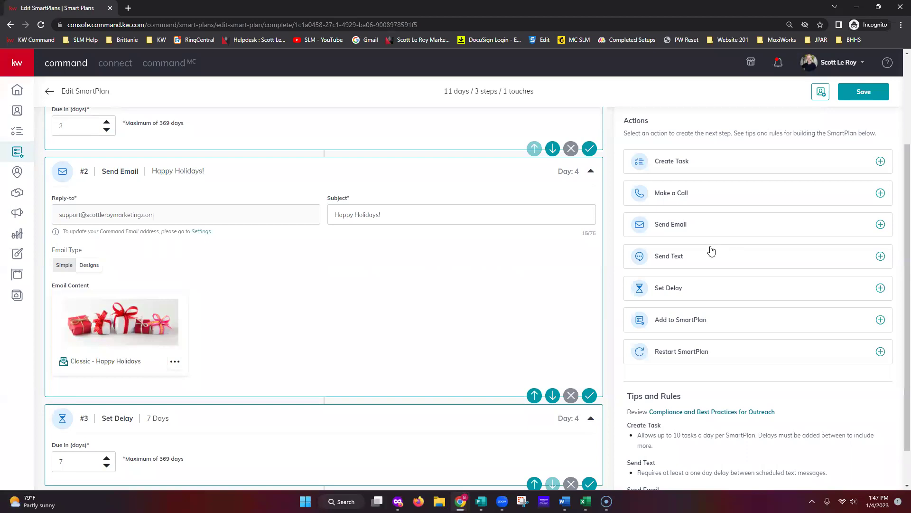
{"action": "left_click", "coordinate": [683, 193]}
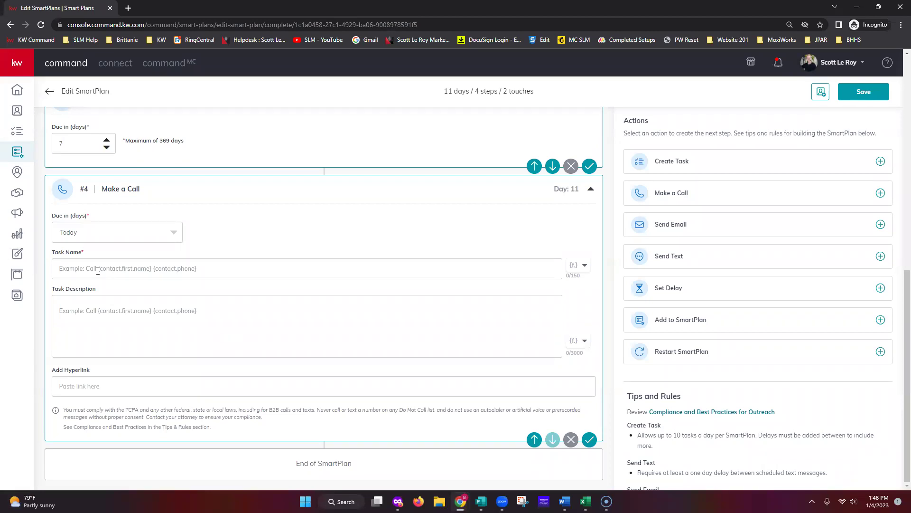
Set the call's task name to the merge fields {contact.first.name} {contact.phone}.
{"action": "left_click", "coordinate": [98, 270]}
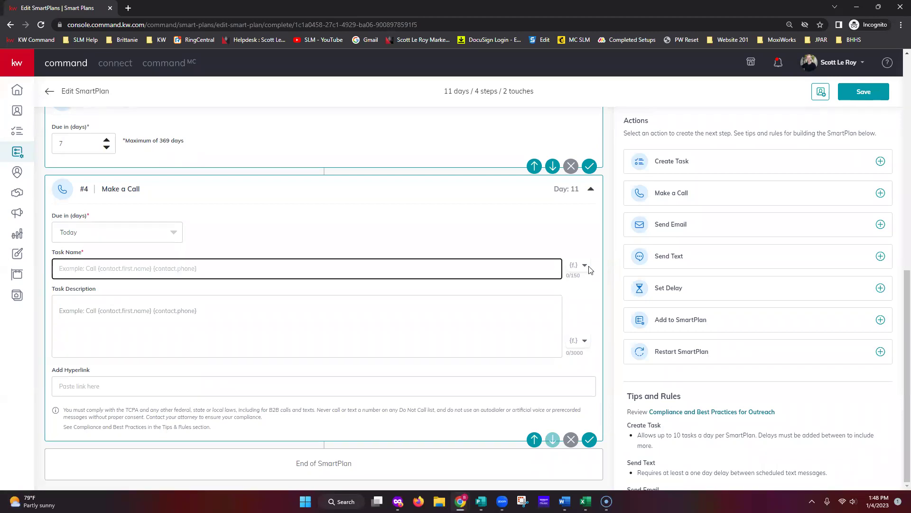
{"action": "left_click", "coordinate": [584, 265]}
{"action": "left_click", "coordinate": [559, 291]}
{"action": "left_click", "coordinate": [247, 268]}
{"action": "left_click", "coordinate": [584, 265]}
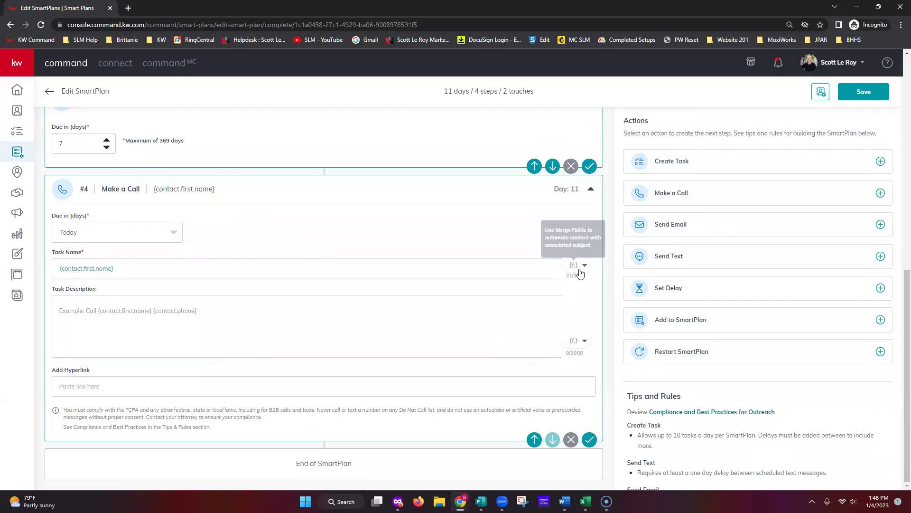
{"action": "left_click", "coordinate": [534, 347]}
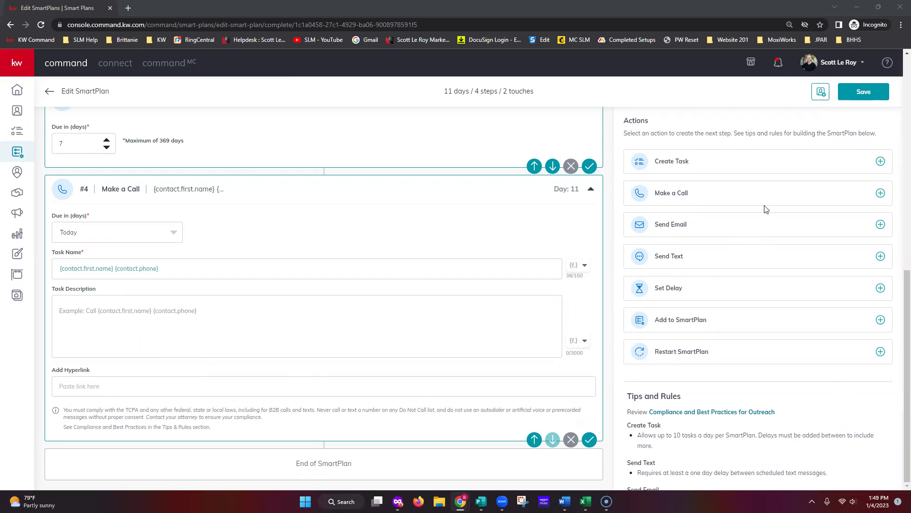
Add a general Create Task step to the end of the Holiday SmartPlan.
{"action": "left_click", "coordinate": [728, 167]}
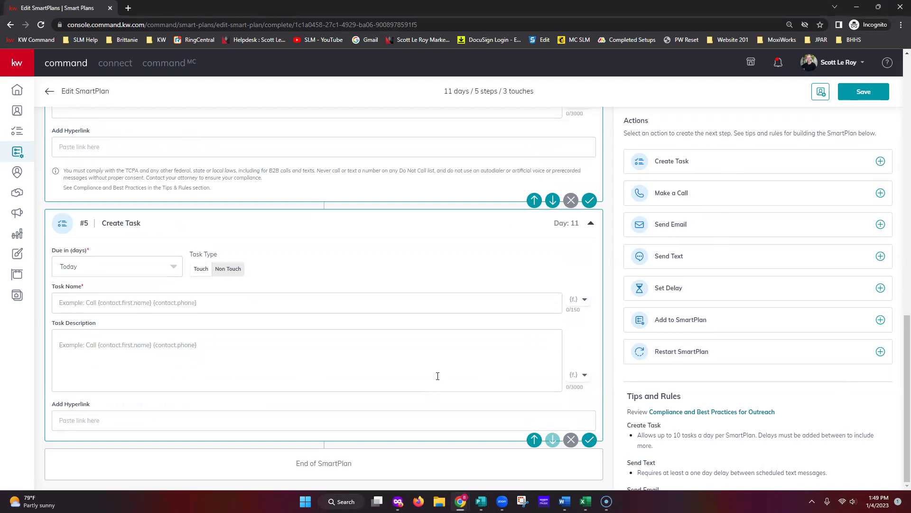
{"action": "scroll", "coordinate": [235, 343], "scroll_direction": "up", "scroll_amount": 4}
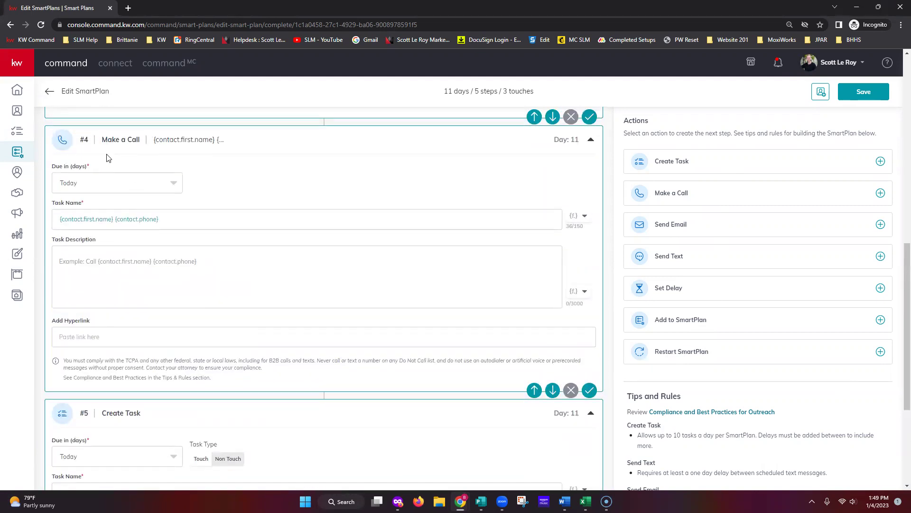
{"action": "scroll", "coordinate": [183, 378], "scroll_direction": "down", "scroll_amount": 3}
{"action": "scroll", "coordinate": [264, 399], "scroll_direction": "down", "scroll_amount": 1}
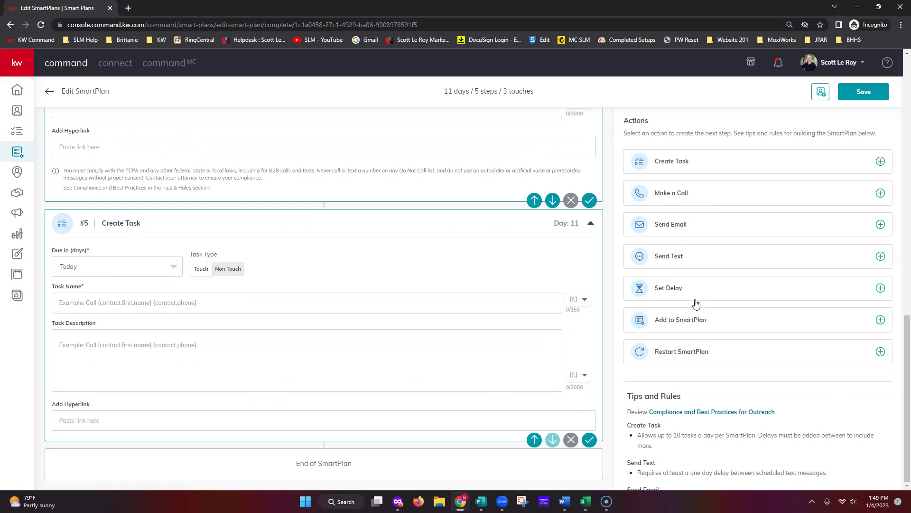
Add a 1-day delay step and move it up to #5, ahead of the final task.
{"action": "left_click", "coordinate": [676, 297]}
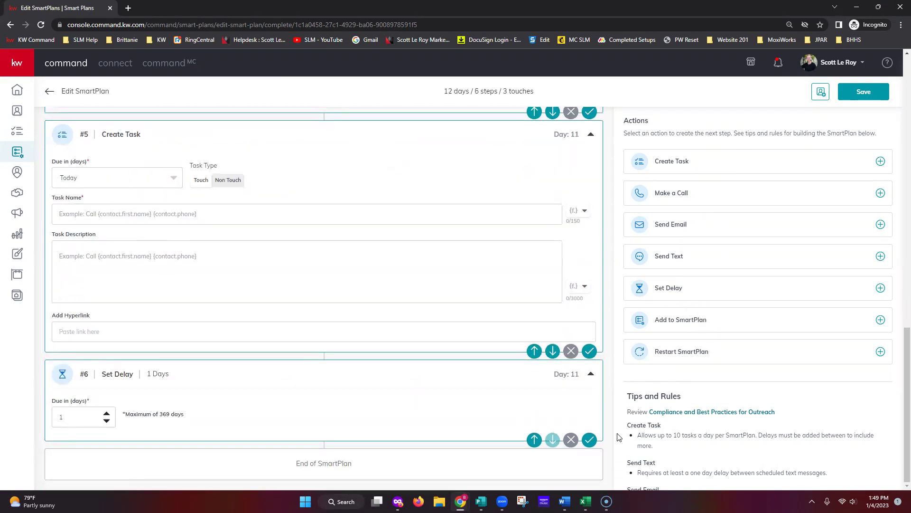
{"action": "scroll", "coordinate": [194, 398], "scroll_direction": "up", "scroll_amount": 8}
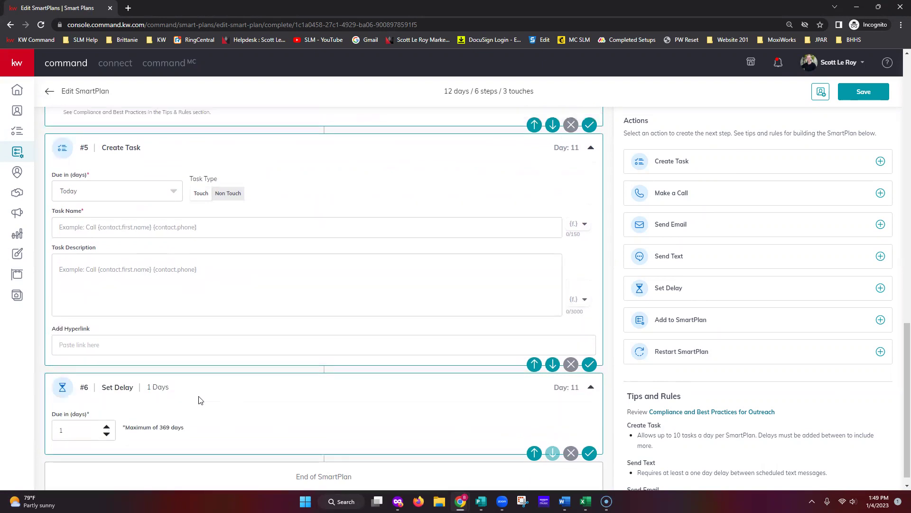
{"action": "scroll", "coordinate": [204, 389], "scroll_direction": "up", "scroll_amount": 2}
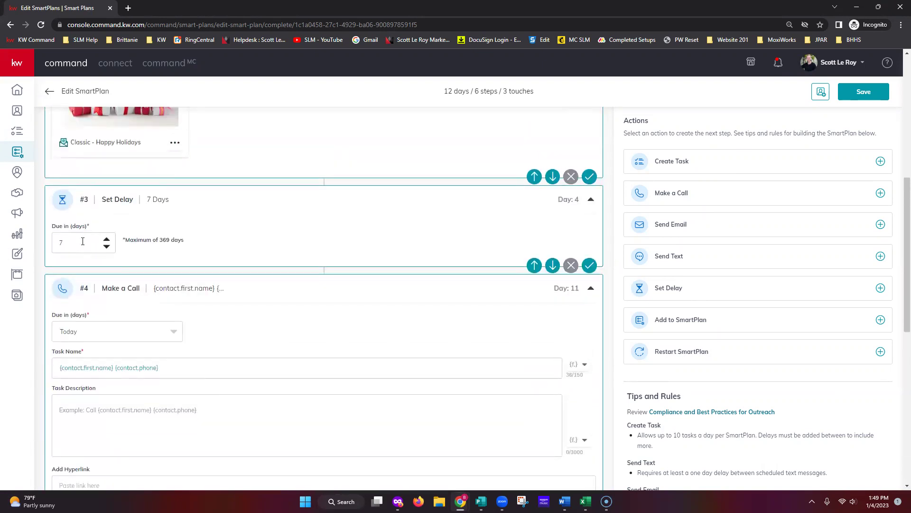
{"action": "scroll", "coordinate": [169, 281], "scroll_direction": "up", "scroll_amount": 4}
{"action": "scroll", "coordinate": [169, 282], "scroll_direction": "up", "scroll_amount": 3}
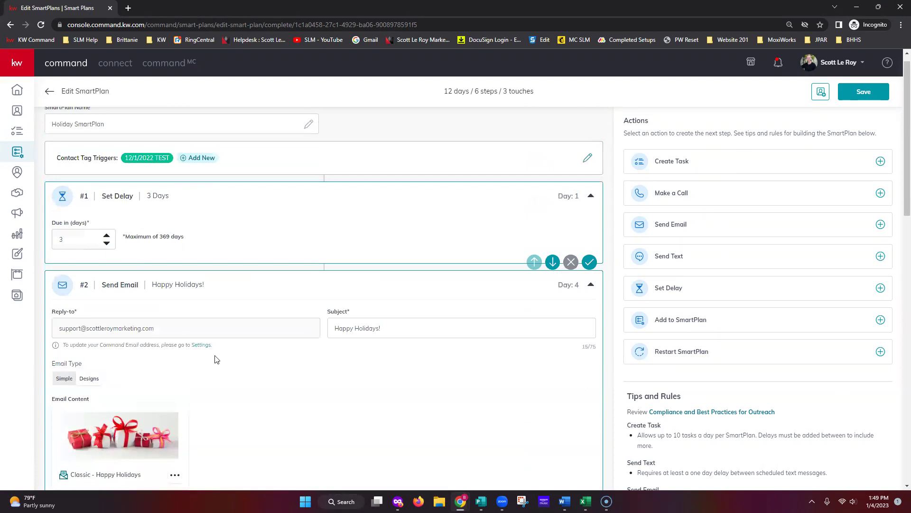
{"action": "scroll", "coordinate": [218, 363], "scroll_direction": "down", "scroll_amount": 6}
{"action": "scroll", "coordinate": [218, 373], "scroll_direction": "down", "scroll_amount": 10}
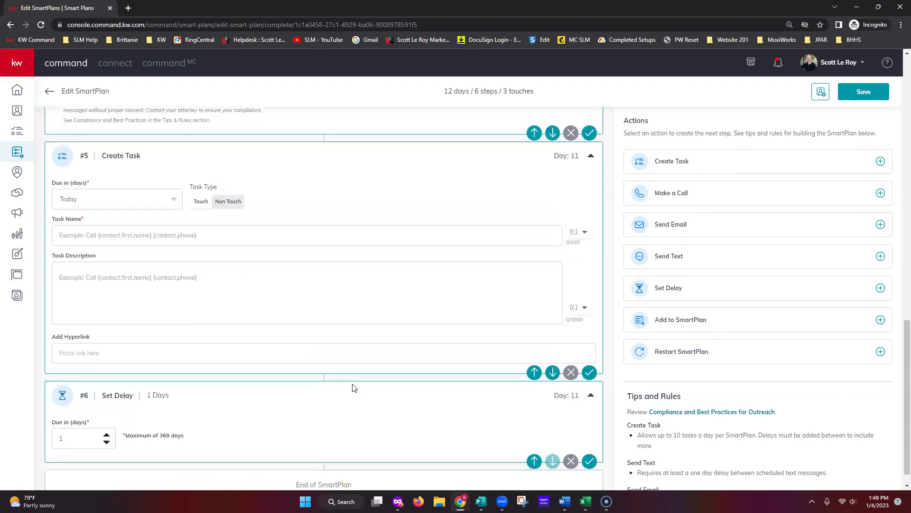
{"action": "left_click", "coordinate": [534, 440]}
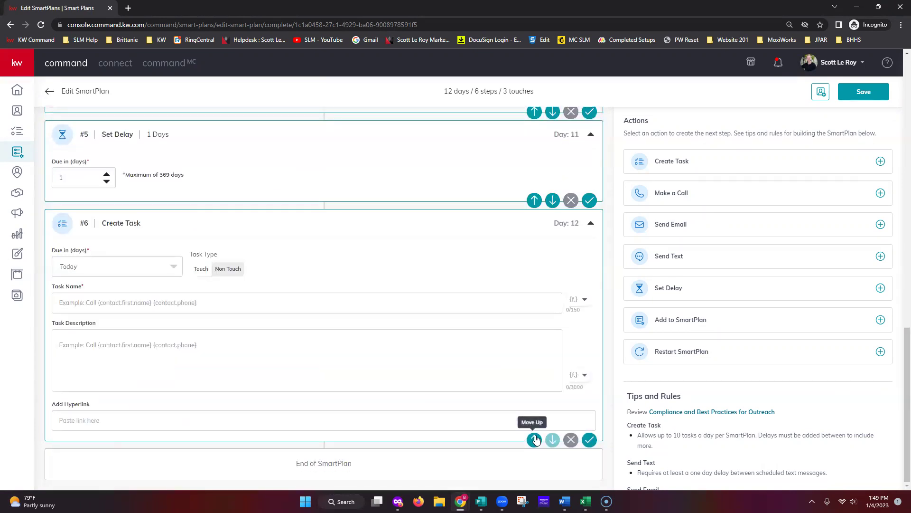
{"action": "scroll", "coordinate": [452, 344], "scroll_direction": "up", "scroll_amount": 5}
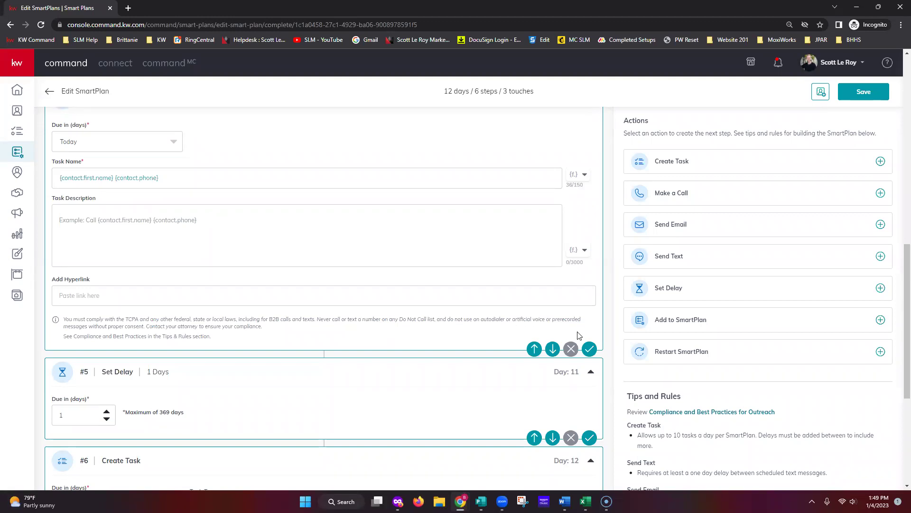
Add an Add to SmartPlan step #7, checking the SmartPlan list without choosing a target.
{"action": "left_click", "coordinate": [691, 327]}
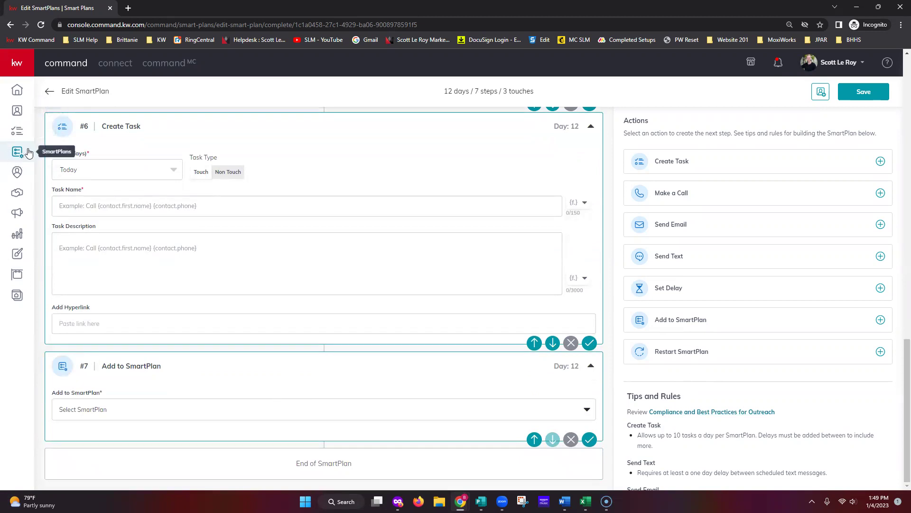
{"action": "left_click", "coordinate": [207, 415]}
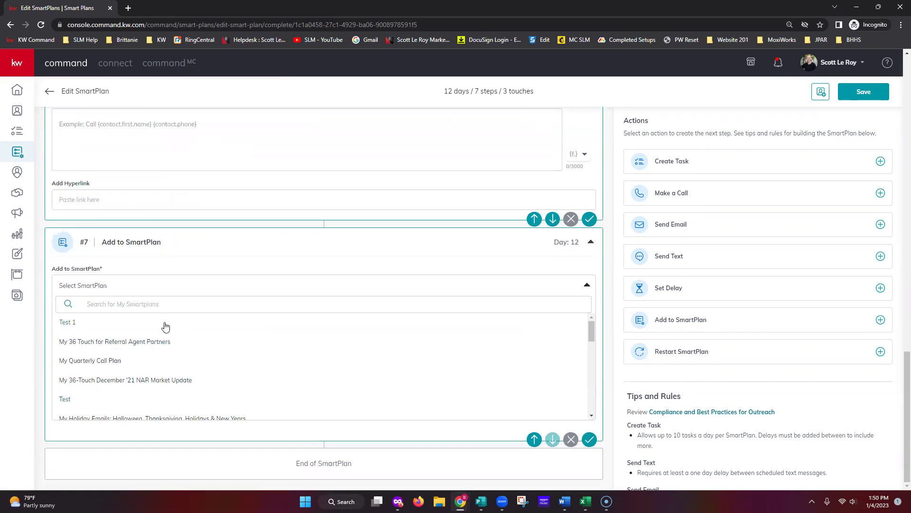
{"action": "left_click", "coordinate": [426, 268]}
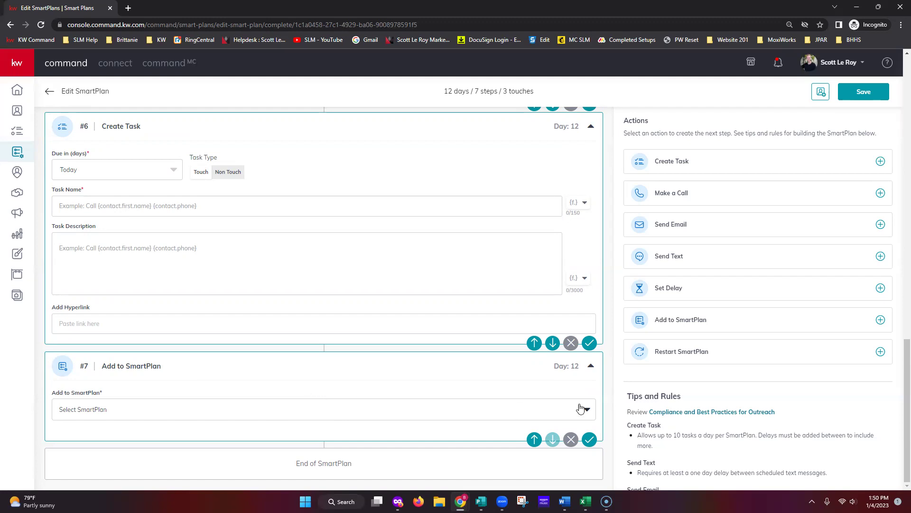
Add a Send Email step #8 with {contact.first.name}, blank subject, and Email Type set to Designs.
{"action": "left_click", "coordinate": [694, 230]}
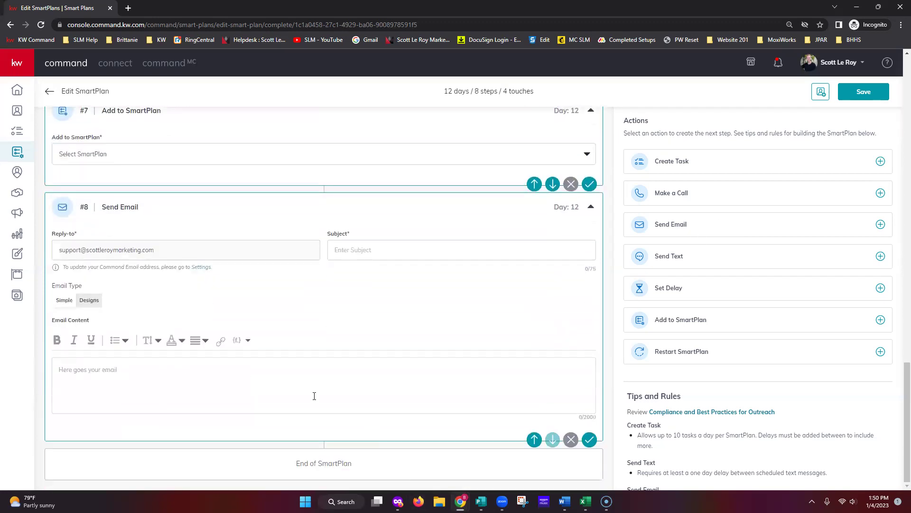
{"action": "left_click", "coordinate": [241, 345]}
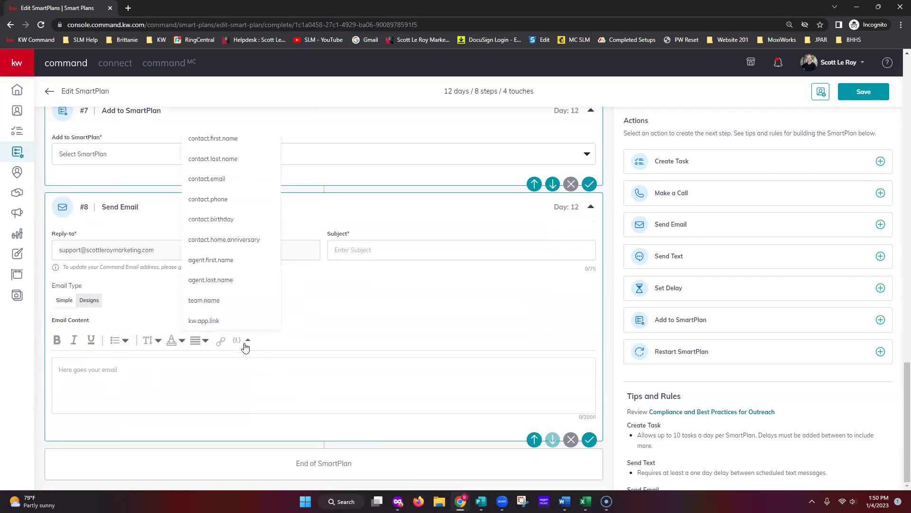
{"action": "left_click", "coordinate": [224, 140]}
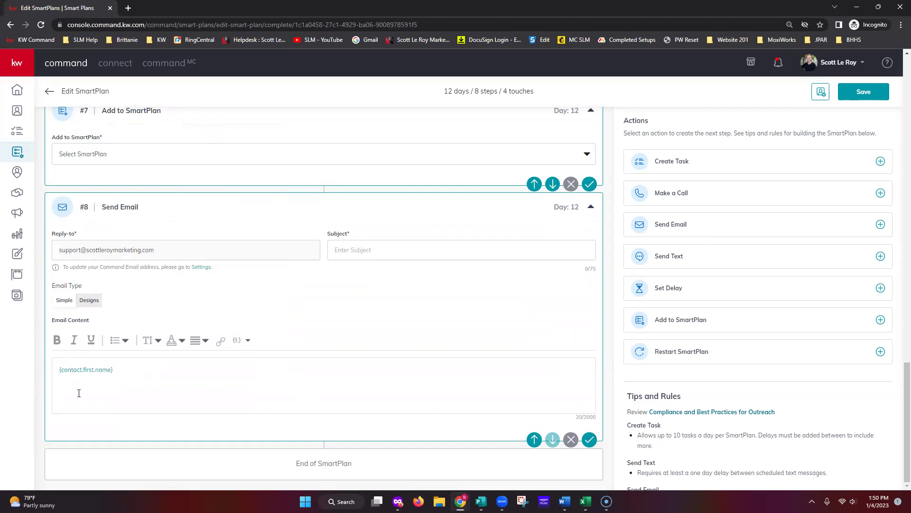
{"action": "left_click", "coordinate": [248, 341]}
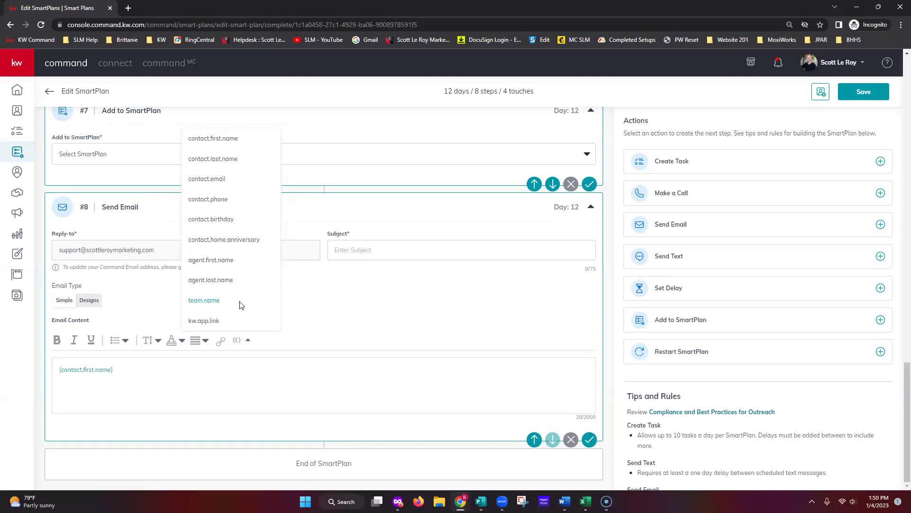
{"action": "left_click", "coordinate": [343, 308]}
{"action": "left_click", "coordinate": [364, 253]}
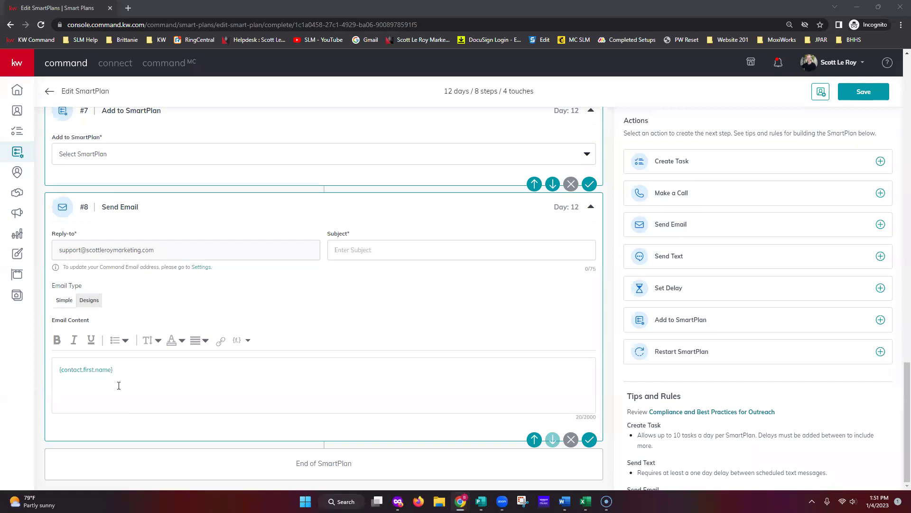
{"action": "left_click", "coordinate": [87, 300]}
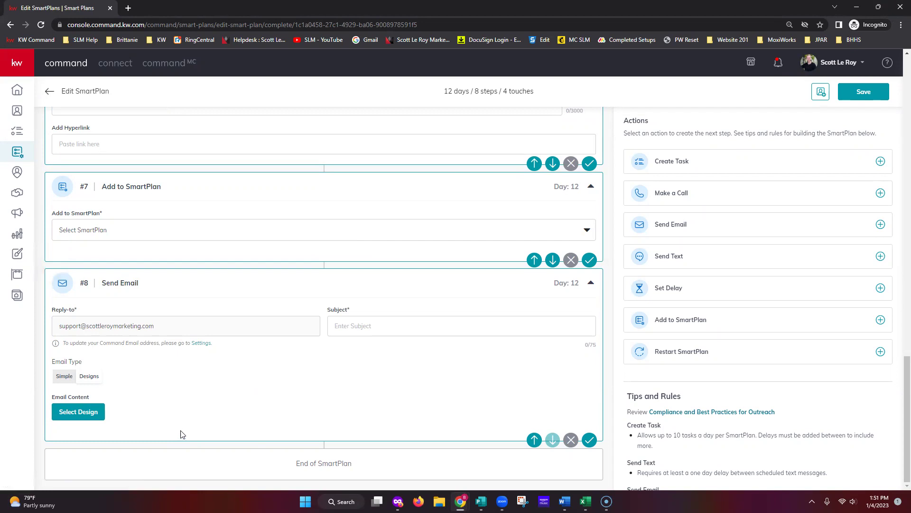
Pick the Classic - Happy Holidays template from the Template Library and acknowledge the warning.
{"action": "left_click", "coordinate": [86, 411]}
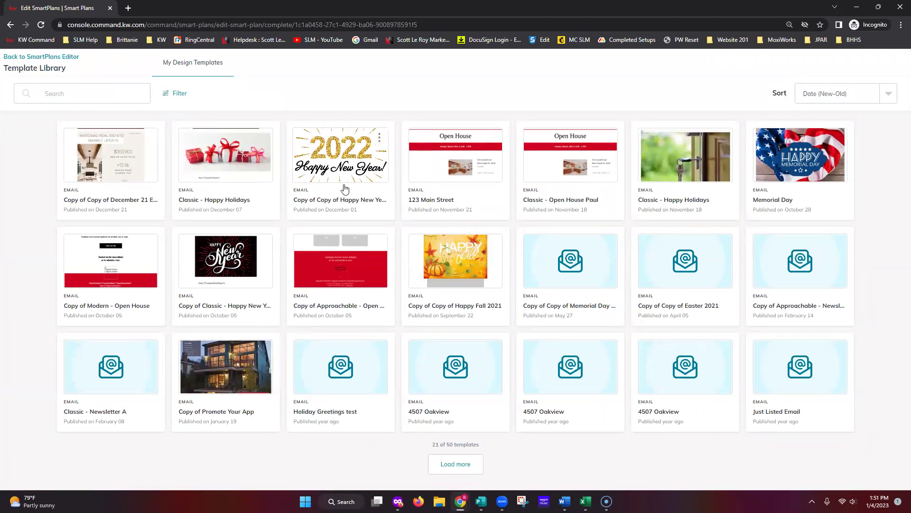
{"action": "left_click", "coordinate": [213, 174]}
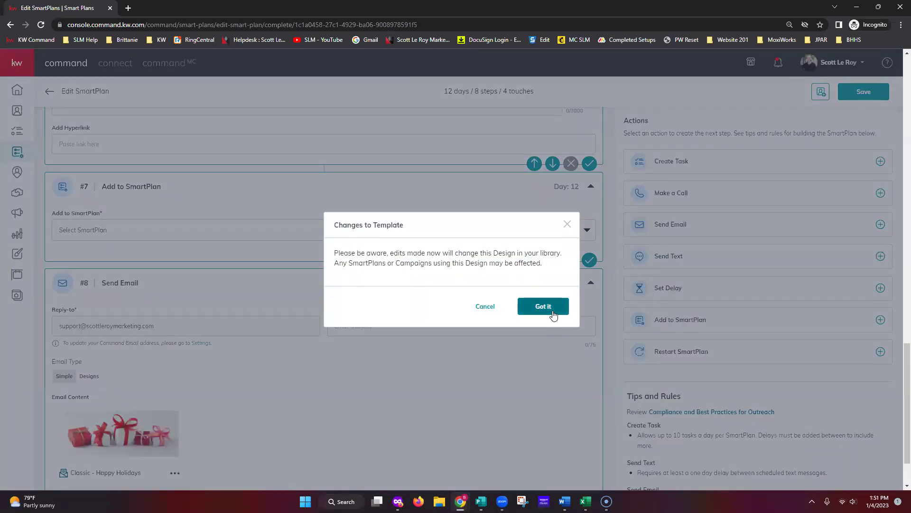
{"action": "left_click", "coordinate": [543, 307]}
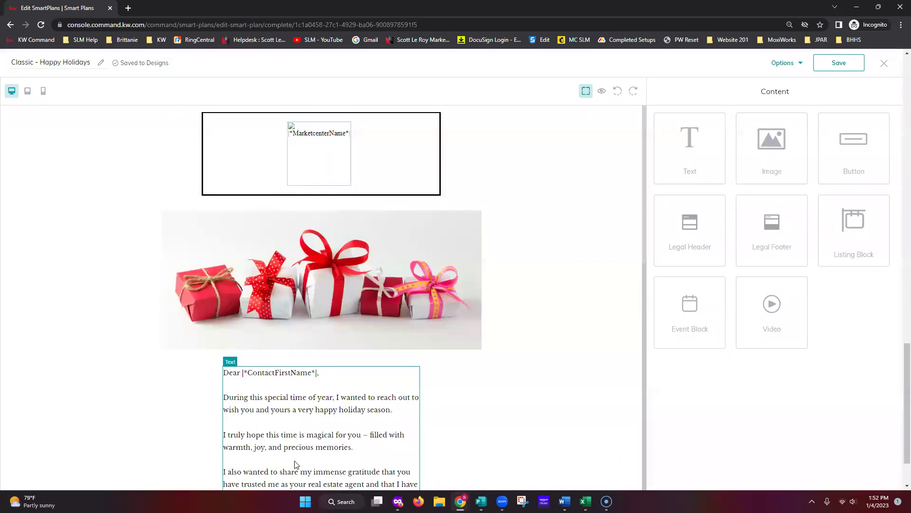
Look through the Classic - Happy Holidays design, then switch it to Preview from Options.
{"action": "scroll", "coordinate": [300, 442], "scroll_direction": "down", "scroll_amount": 12}
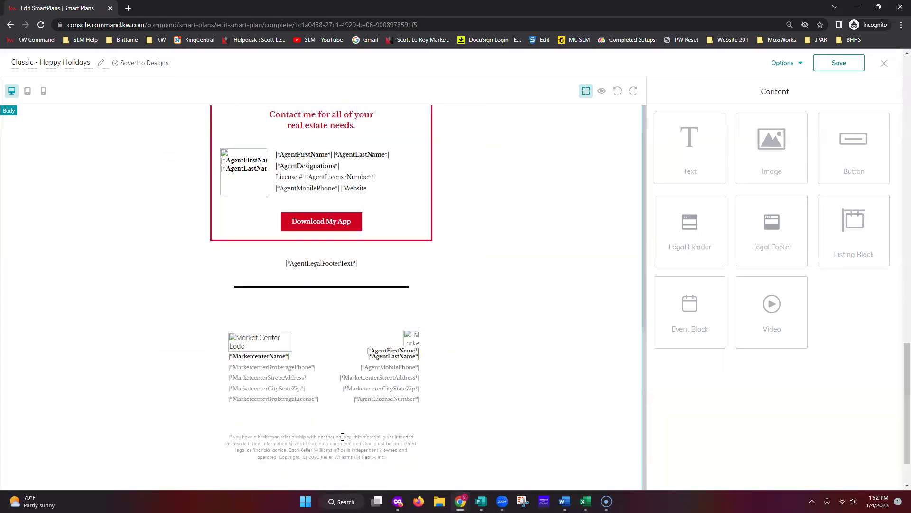
{"action": "scroll", "coordinate": [420, 427], "scroll_direction": "up", "scroll_amount": 8}
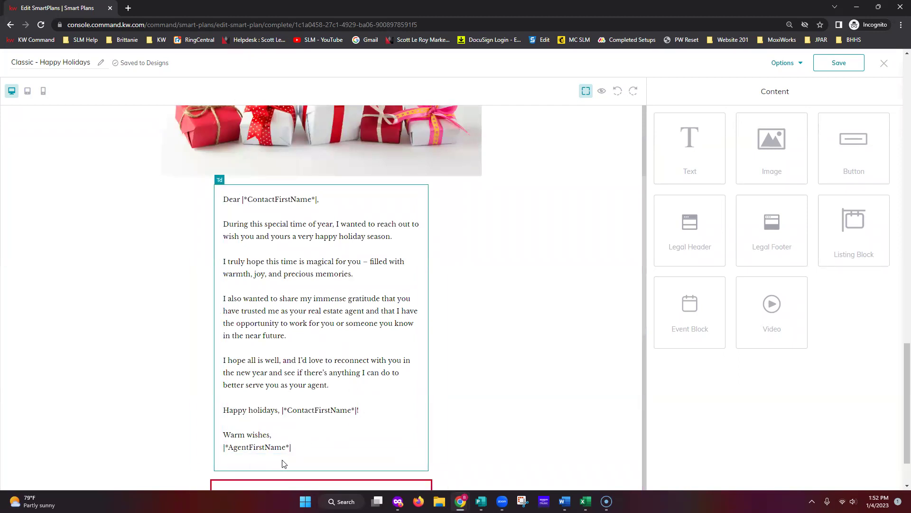
{"action": "scroll", "coordinate": [375, 460], "scroll_direction": "down", "scroll_amount": 6}
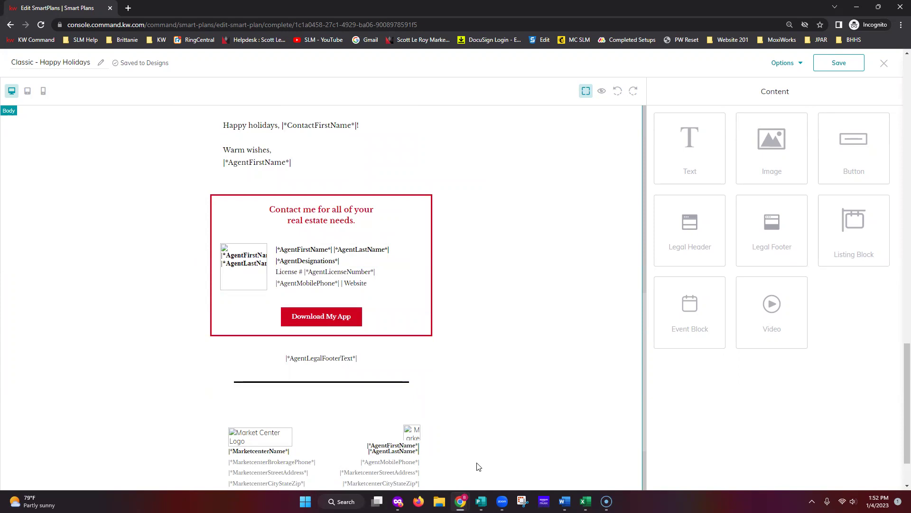
{"action": "left_click", "coordinate": [796, 64]}
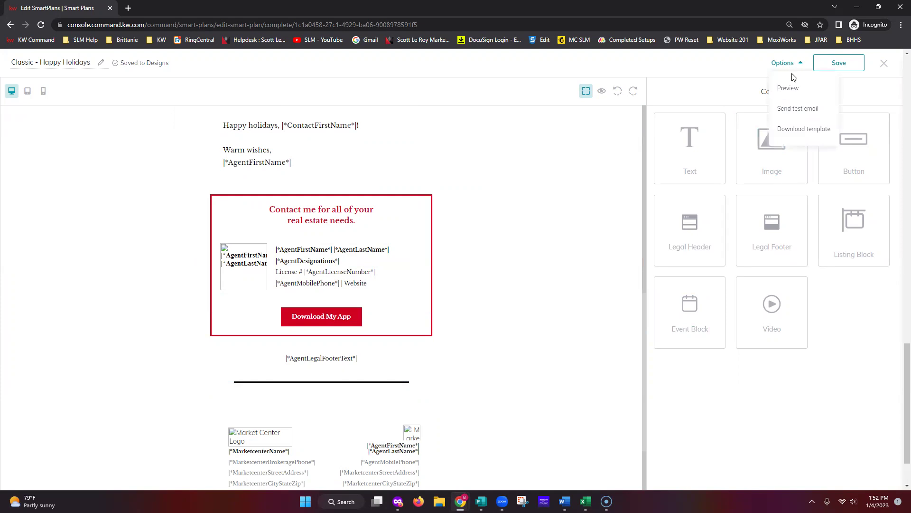
{"action": "left_click", "coordinate": [796, 89]}
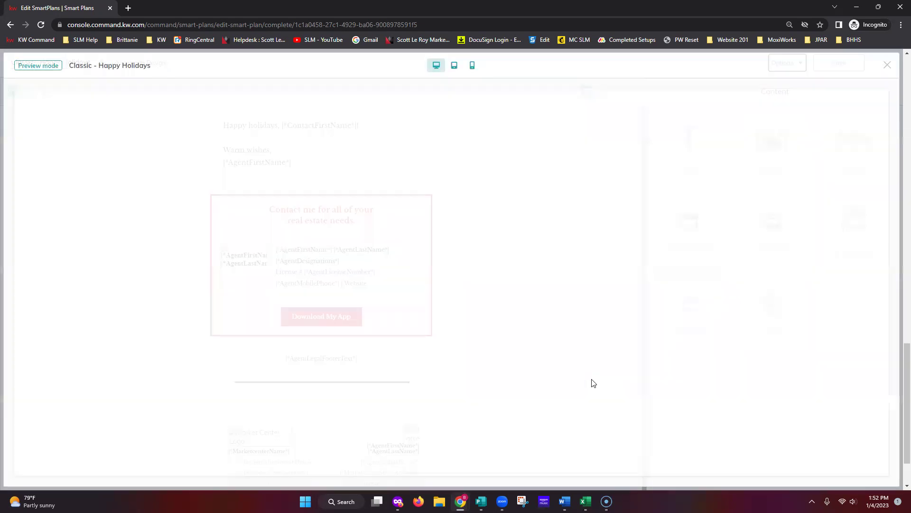
{"action": "scroll", "coordinate": [523, 291], "scroll_direction": "down", "scroll_amount": 10}
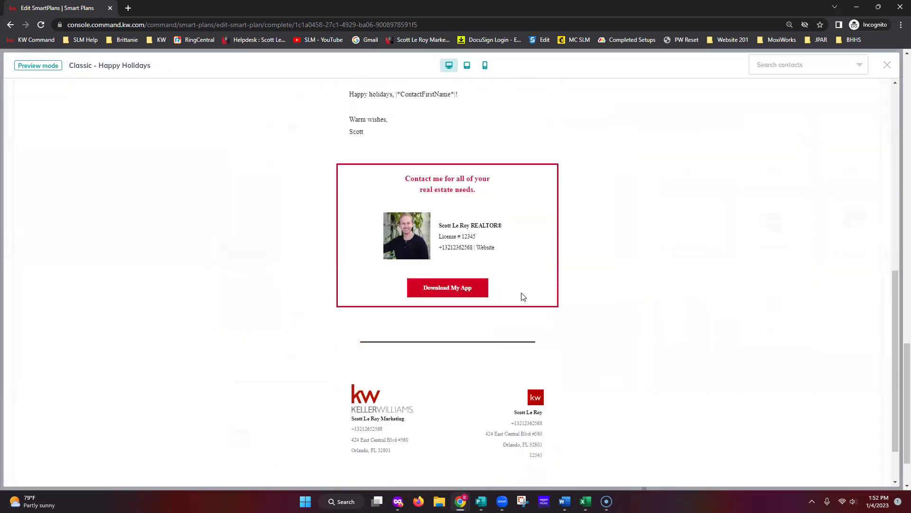
{"action": "scroll", "coordinate": [522, 427], "scroll_direction": "up", "scroll_amount": 3}
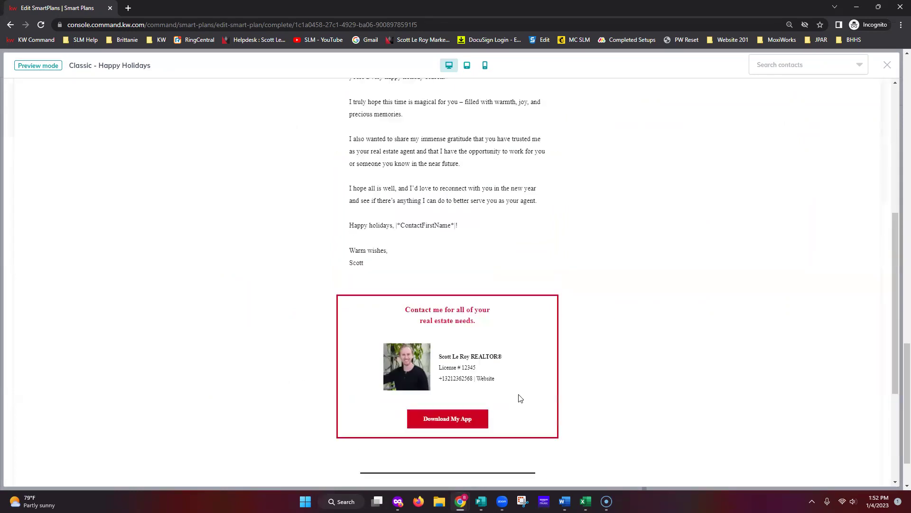
{"action": "scroll", "coordinate": [417, 297], "scroll_direction": "up", "scroll_amount": 1}
{"action": "scroll", "coordinate": [419, 279], "scroll_direction": "up", "scroll_amount": 2}
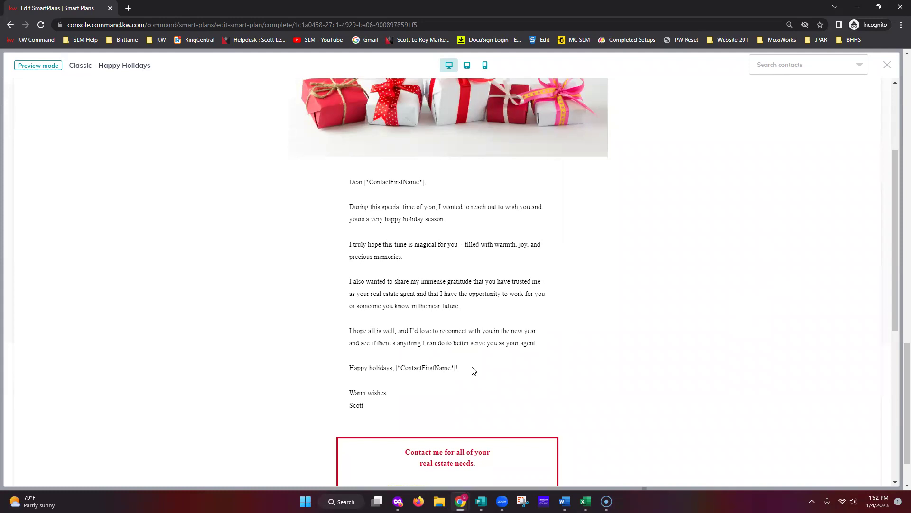
{"action": "left_click", "coordinate": [801, 67]}
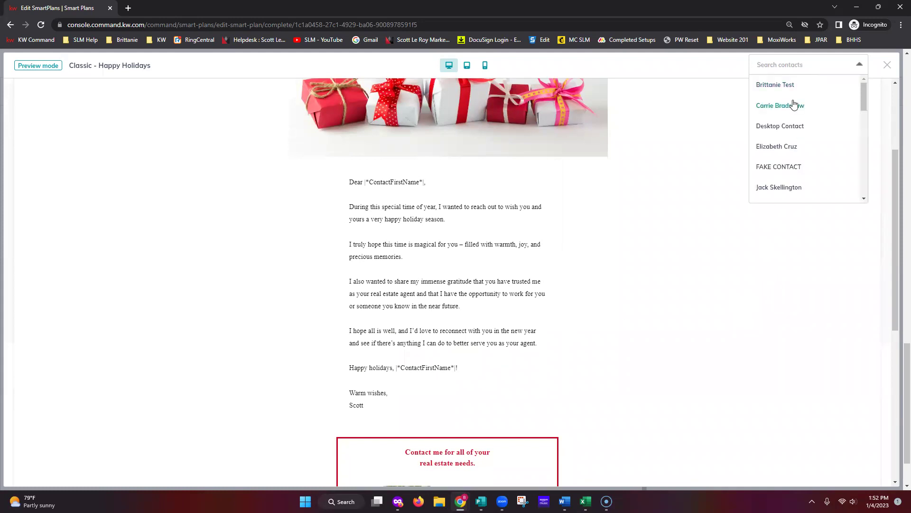
{"action": "left_click", "coordinate": [787, 84]}
{"action": "scroll", "coordinate": [515, 386], "scroll_direction": "down", "scroll_amount": 1}
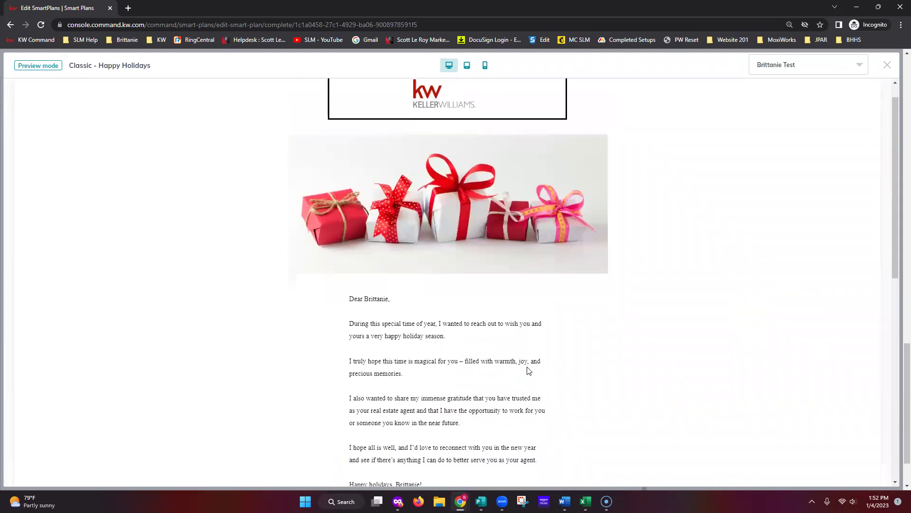
{"action": "scroll", "coordinate": [528, 370], "scroll_direction": "down", "scroll_amount": 2}
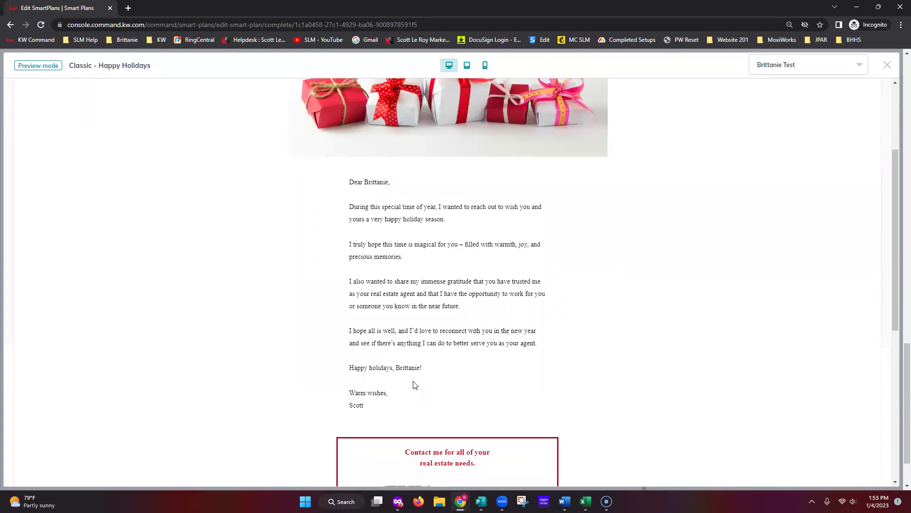
{"action": "scroll", "coordinate": [493, 389], "scroll_direction": "down", "scroll_amount": 2}
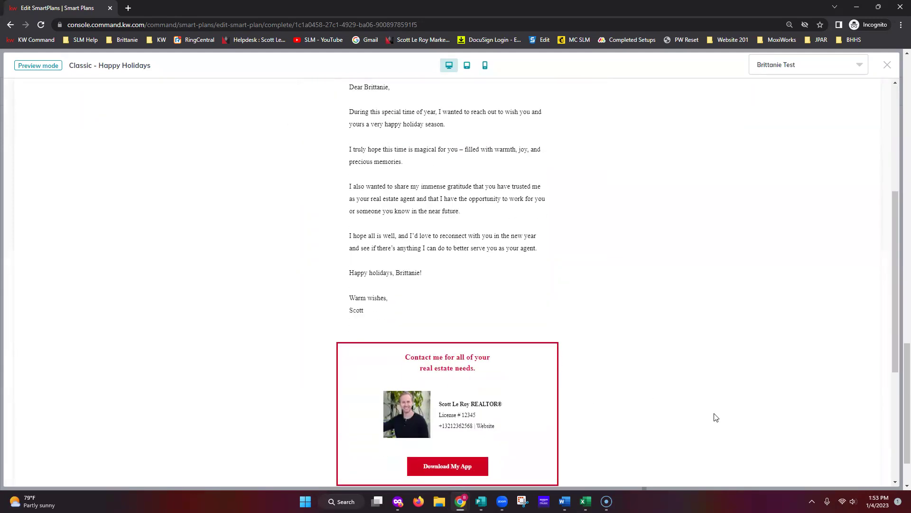
{"action": "scroll", "coordinate": [716, 418], "scroll_direction": "down", "scroll_amount": 1}
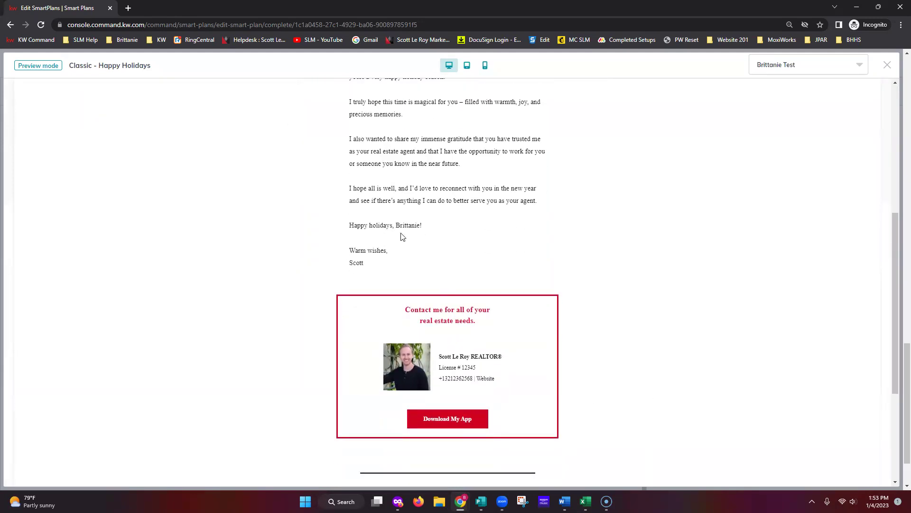
{"action": "left_click", "coordinate": [828, 65]}
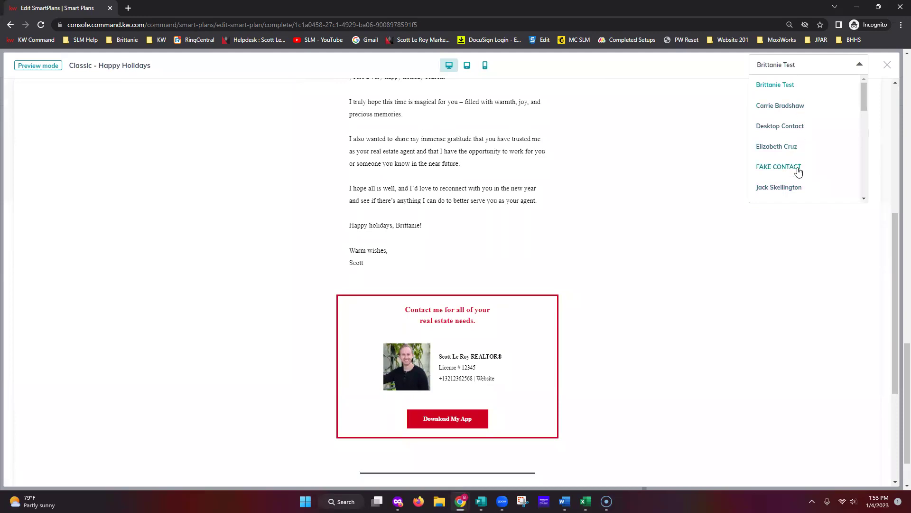
{"action": "left_click", "coordinate": [646, 161]}
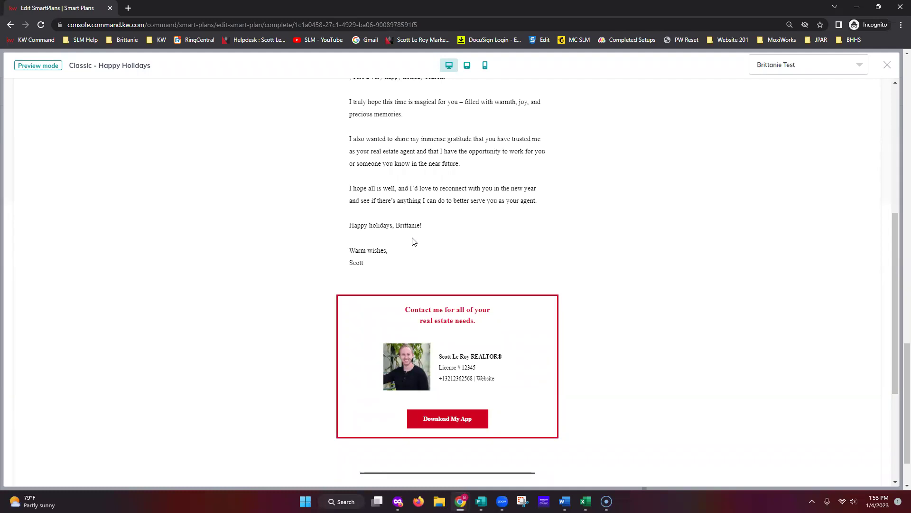
{"action": "scroll", "coordinate": [412, 242], "scroll_direction": "down", "scroll_amount": 4}
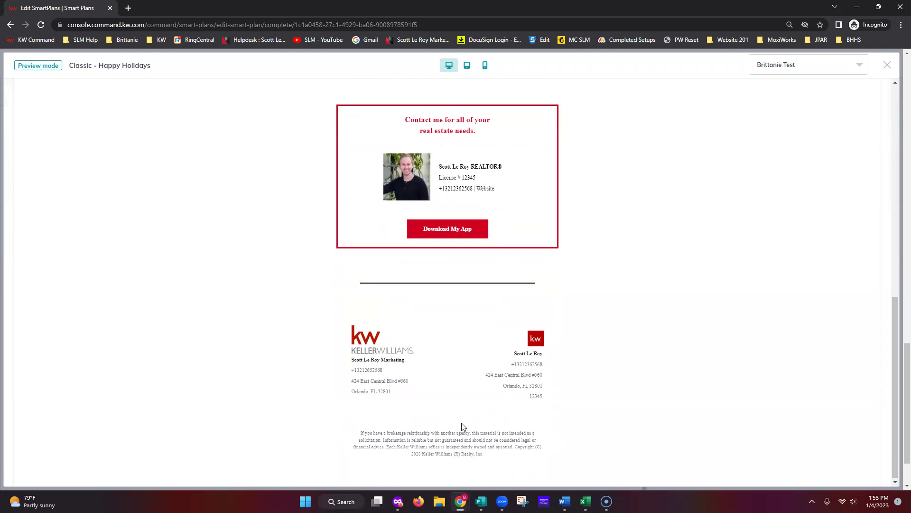
Exit the preview and design editor saving changes, then confirm step #8's email.
{"action": "left_click", "coordinate": [885, 66]}
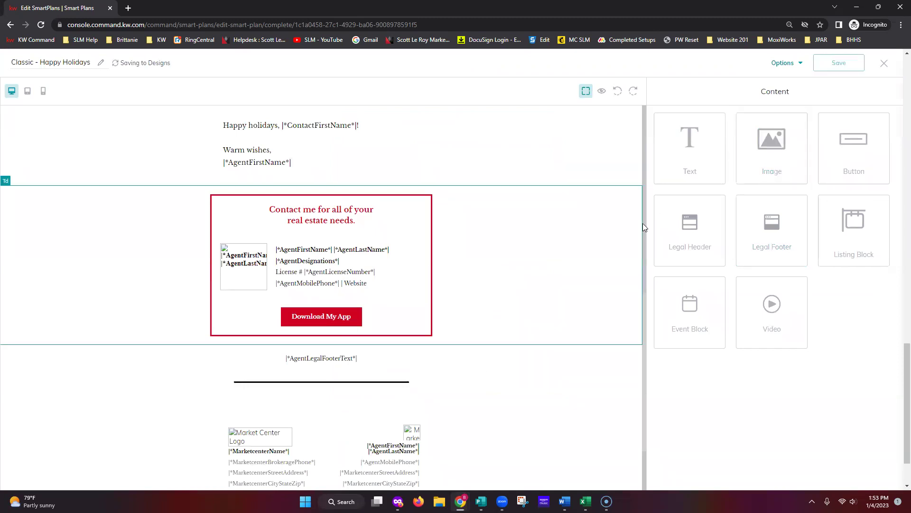
{"action": "left_click", "coordinate": [884, 64]}
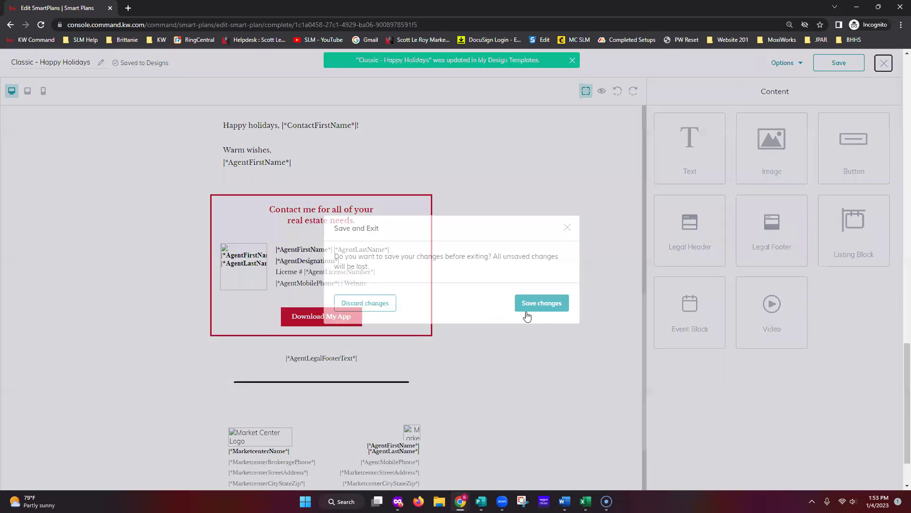
{"action": "left_click", "coordinate": [541, 312]}
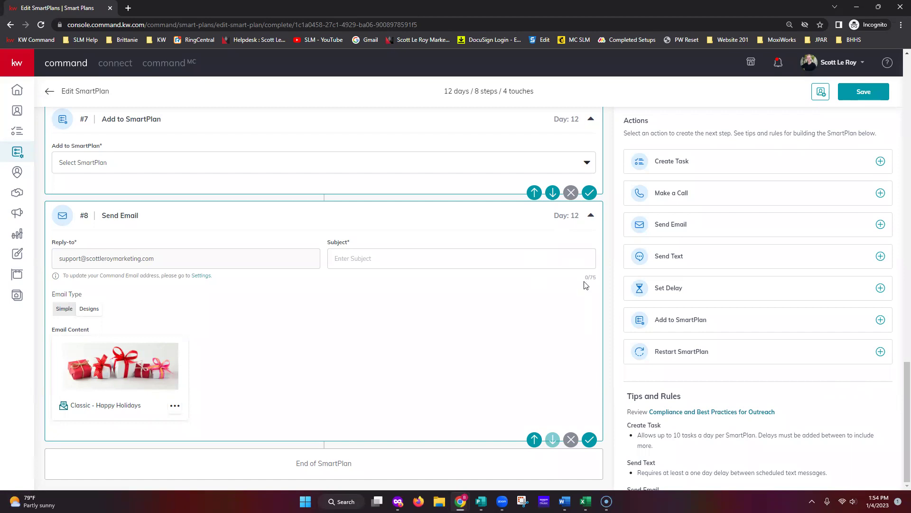
{"action": "left_click", "coordinate": [589, 193]}
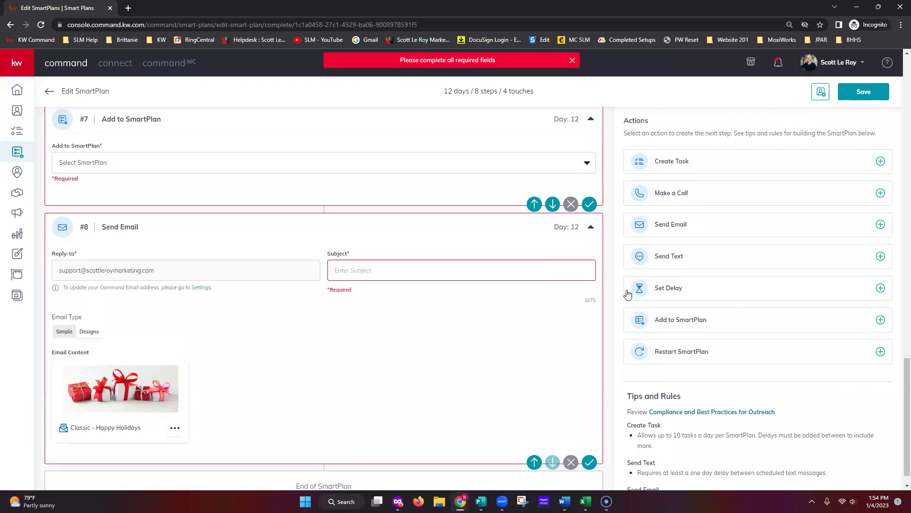
Remove the incomplete steps #8, #7 and #6 from the SmartPlan.
{"action": "left_click", "coordinate": [571, 462]}
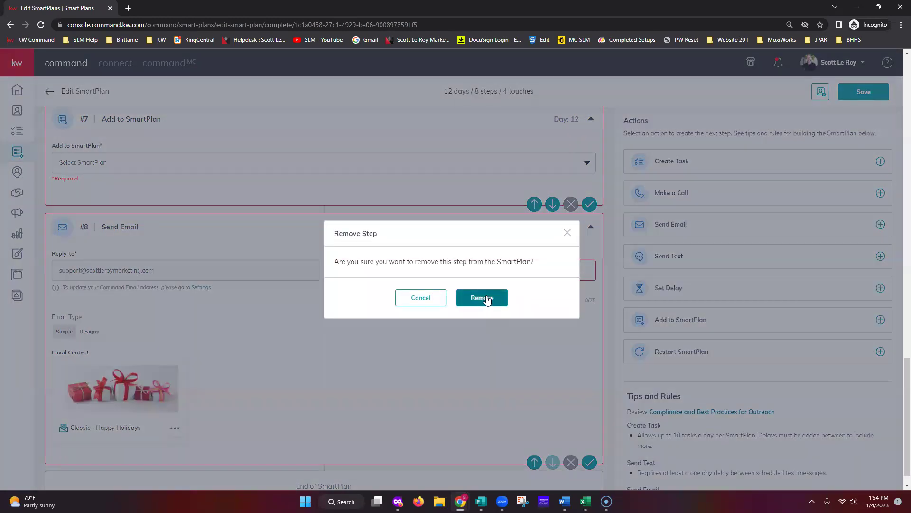
{"action": "left_click", "coordinate": [487, 299]}
{"action": "left_click", "coordinate": [571, 439]}
{"action": "left_click", "coordinate": [482, 307]}
{"action": "left_click", "coordinate": [571, 439]}
{"action": "left_click", "coordinate": [501, 297]}
Lengthen step #5's final delay to 4 days.
{"action": "left_click", "coordinate": [107, 413]}
{"action": "left_click", "coordinate": [107, 414]}
{"action": "left_click", "coordinate": [107, 414]}
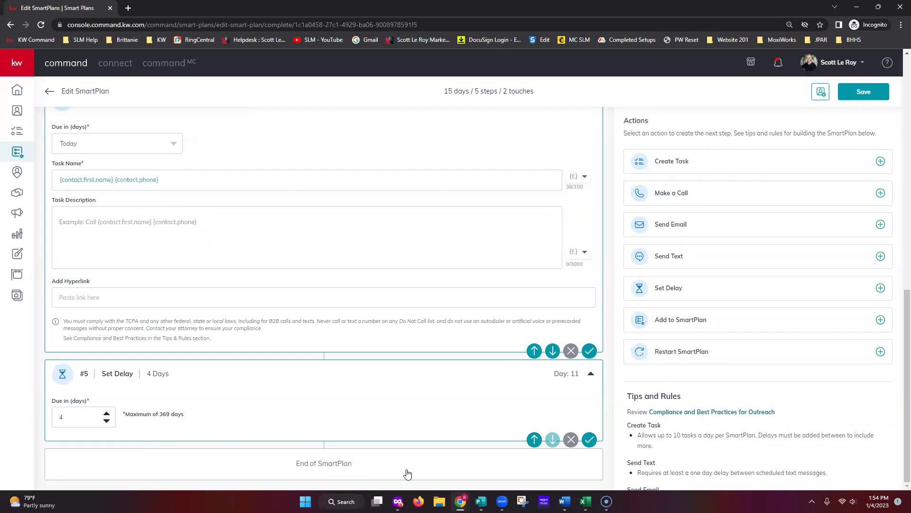
{"action": "left_click", "coordinate": [589, 439]}
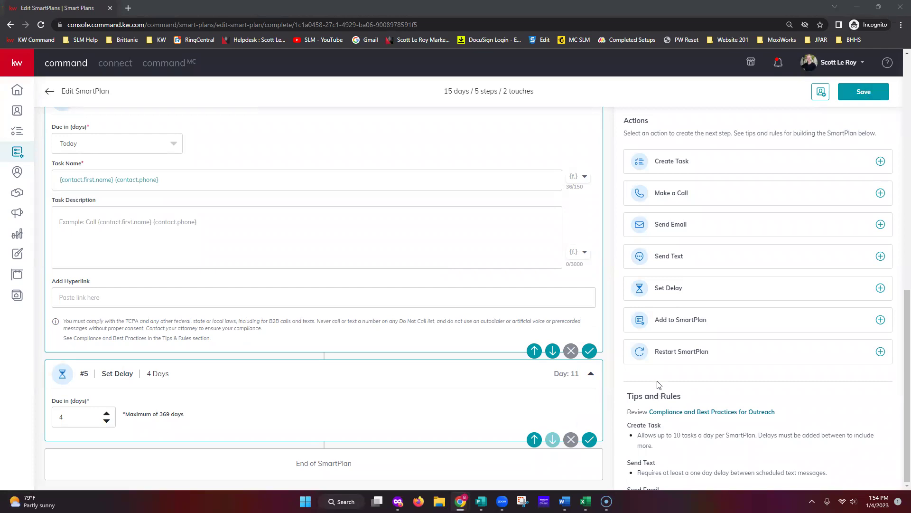
Save the 15-day, 2-touch Holiday SmartPlan and go back to My SmartPlans.
{"action": "left_click", "coordinate": [866, 93]}
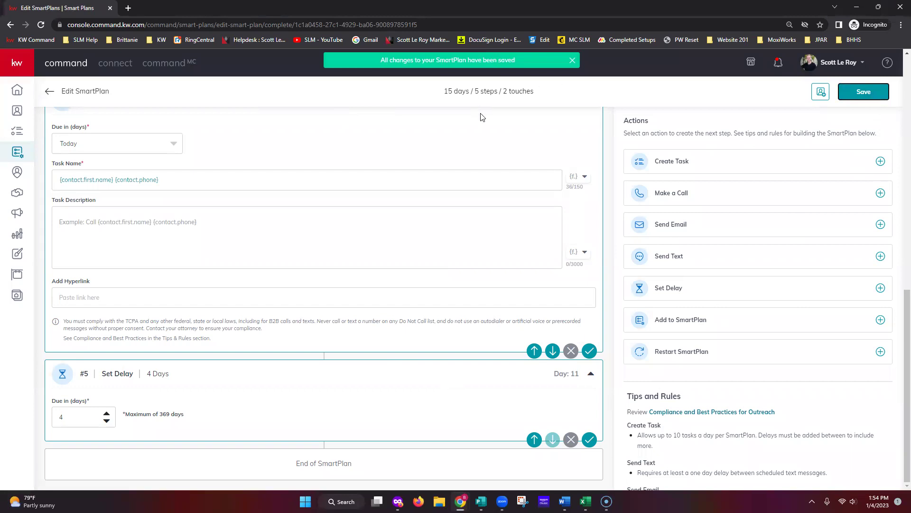
{"action": "scroll", "coordinate": [629, 370], "scroll_direction": "up", "scroll_amount": 10}
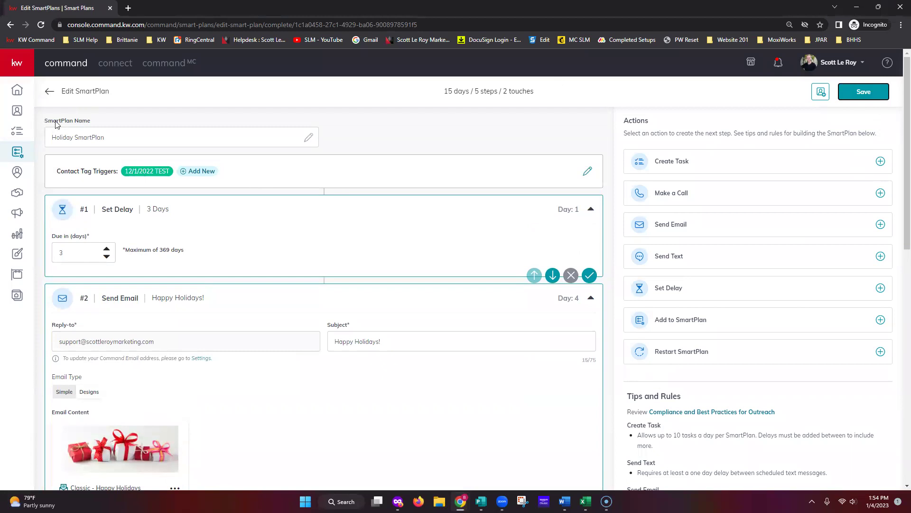
{"action": "left_click", "coordinate": [50, 91]}
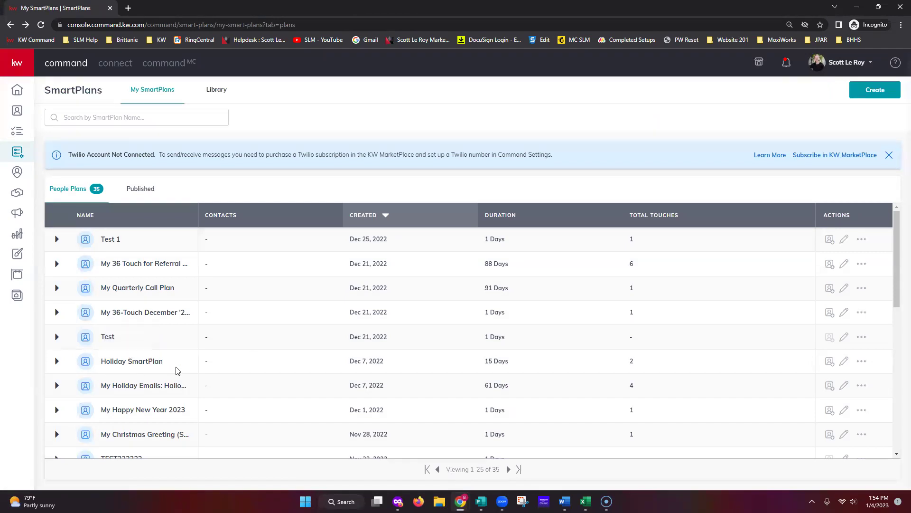
{"action": "left_click", "coordinate": [56, 361]}
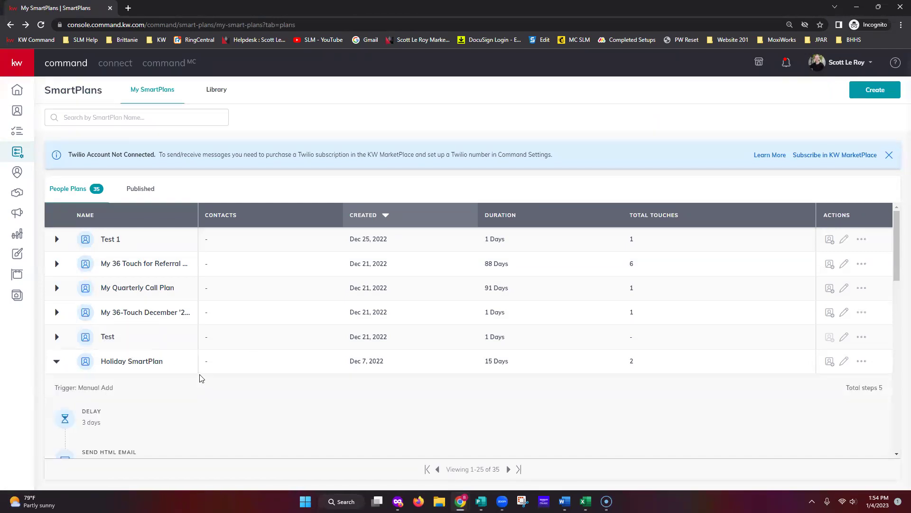
{"action": "scroll", "coordinate": [201, 375], "scroll_direction": "down", "scroll_amount": 3}
{"action": "scroll", "coordinate": [201, 377], "scroll_direction": "down", "scroll_amount": 3}
{"action": "scroll", "coordinate": [201, 375], "scroll_direction": "up", "scroll_amount": 2}
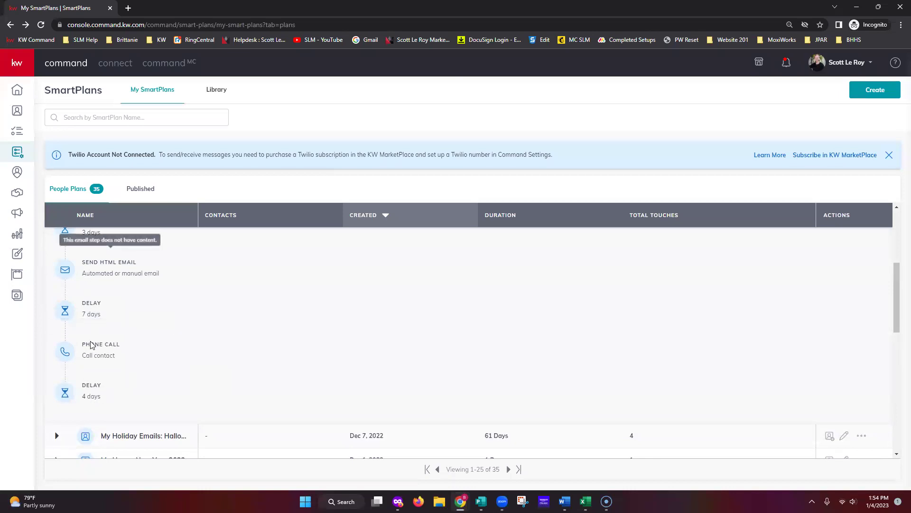
{"action": "scroll", "coordinate": [187, 387], "scroll_direction": "up", "scroll_amount": 2}
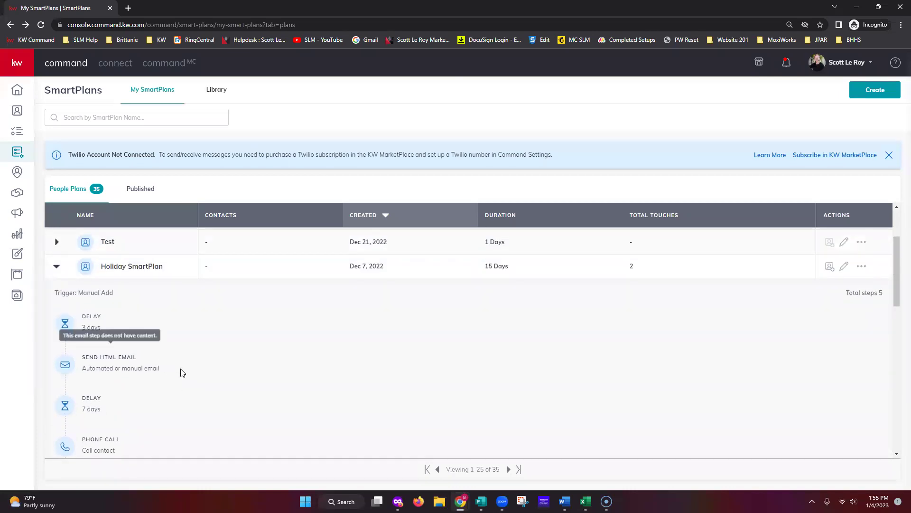
{"action": "left_click", "coordinate": [56, 269]}
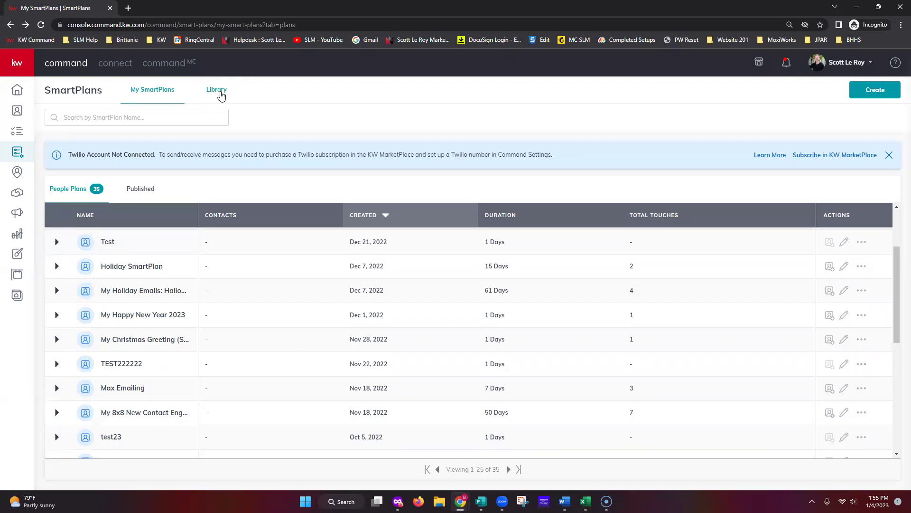
Search the SmartPlan Library for 'Facebook', returning 630 results.
{"action": "left_click", "coordinate": [236, 96]}
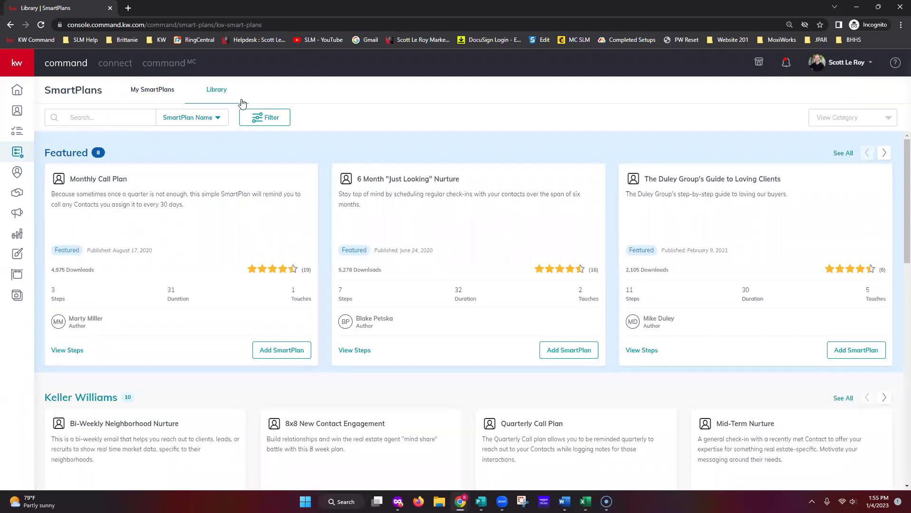
{"action": "left_click", "coordinate": [97, 119]}
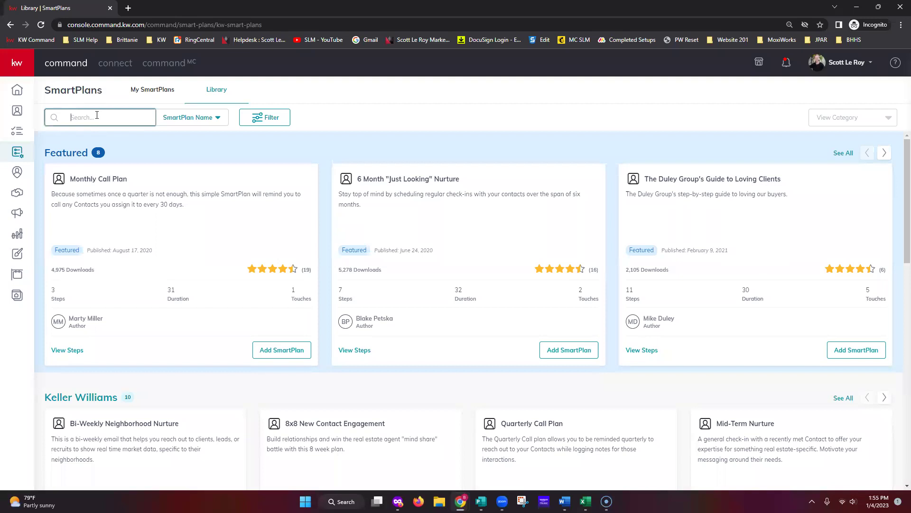
{"action": "type", "text": "Facebook"}
{"action": "key", "text": "Return"}
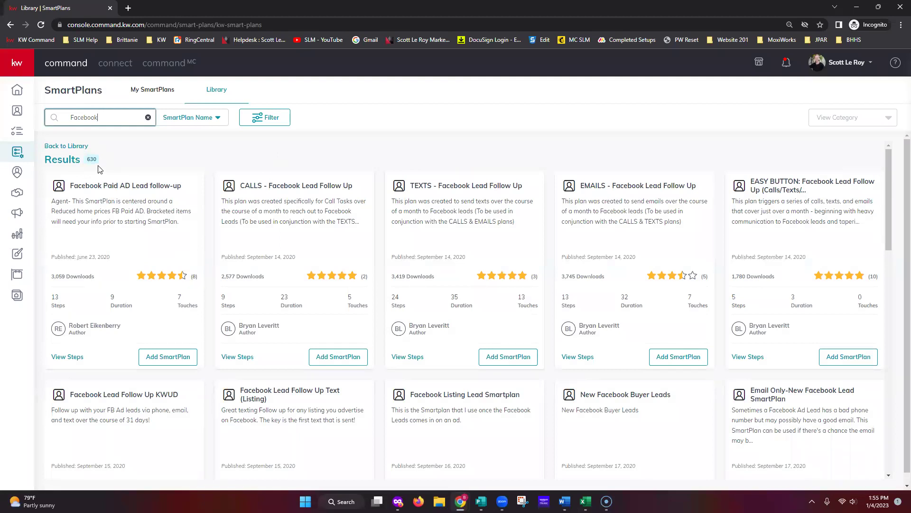
Filter Facebook results to 3-6 month plans, over 3 touches, over 70 downloads, 4-5 stars.
{"action": "left_click", "coordinate": [265, 125]}
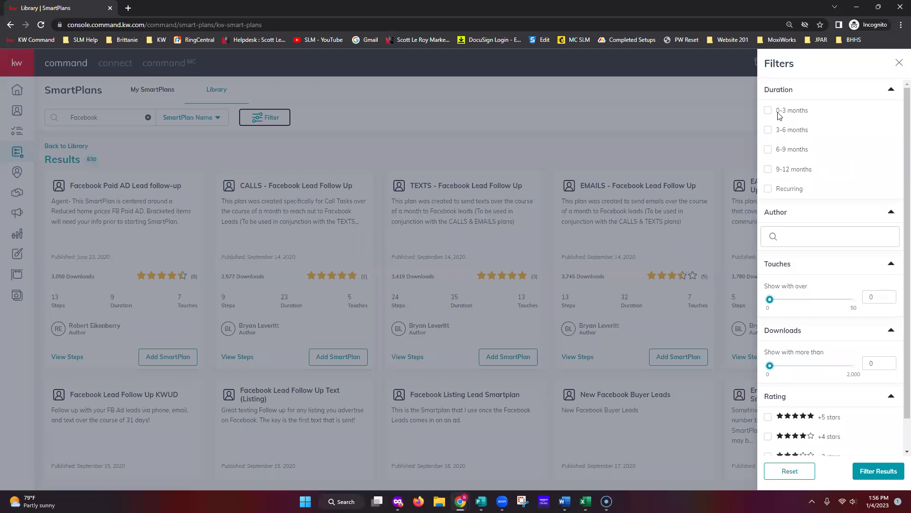
{"action": "left_click", "coordinate": [769, 131]}
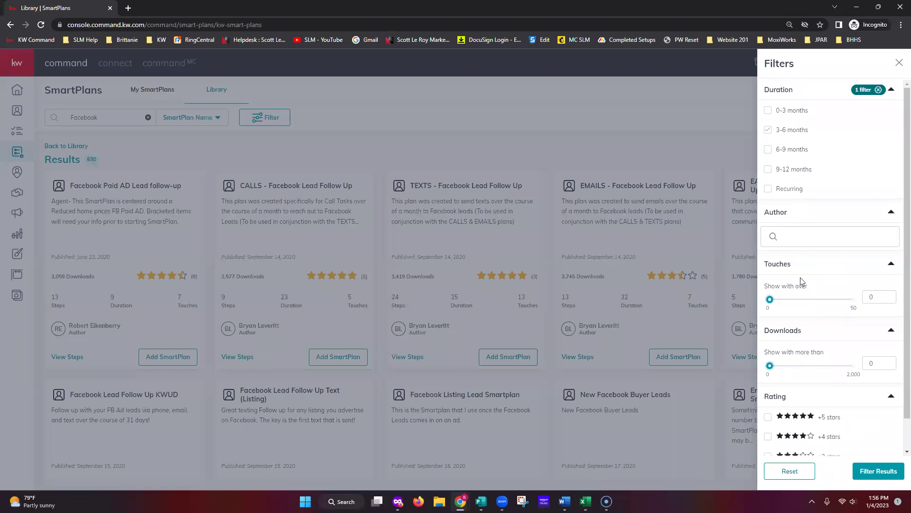
{"action": "left_click_drag", "start_coordinate": [770, 299], "coordinate": [775, 300]}
{"action": "left_click_drag", "start_coordinate": [769, 365], "coordinate": [773, 366]}
{"action": "scroll", "coordinate": [868, 429], "scroll_direction": "down", "scroll_amount": 1}
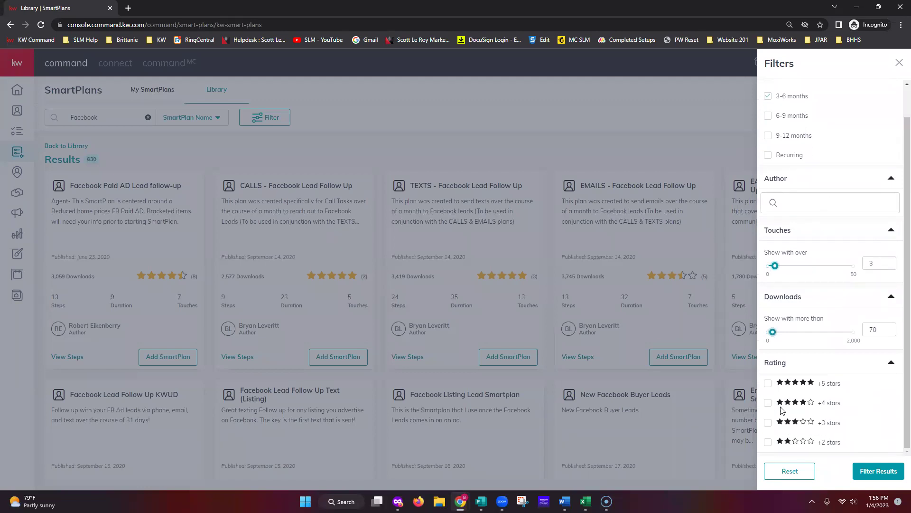
{"action": "left_click", "coordinate": [768, 383]}
{"action": "left_click", "coordinate": [768, 402]}
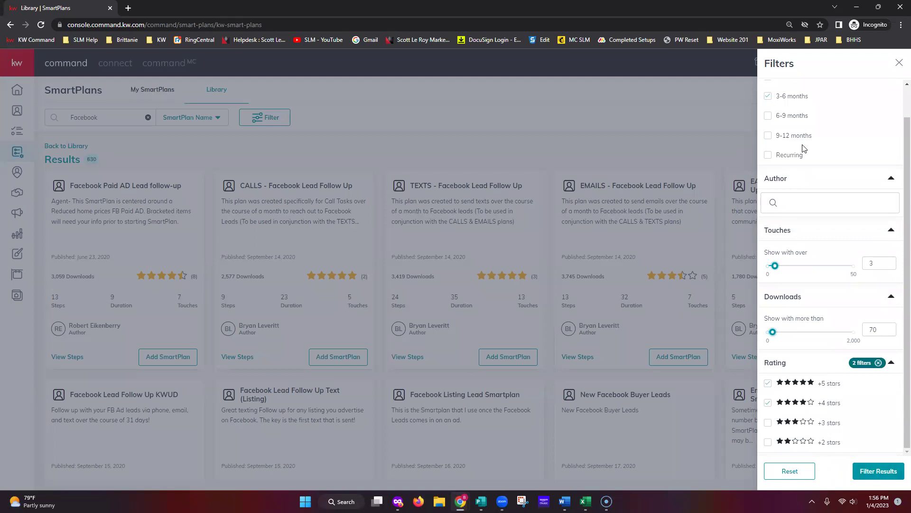
{"action": "left_click", "coordinate": [876, 477]}
Drop the 3-6 months duration filter and reapply, leaving 22 results.
{"action": "left_click", "coordinate": [275, 119]}
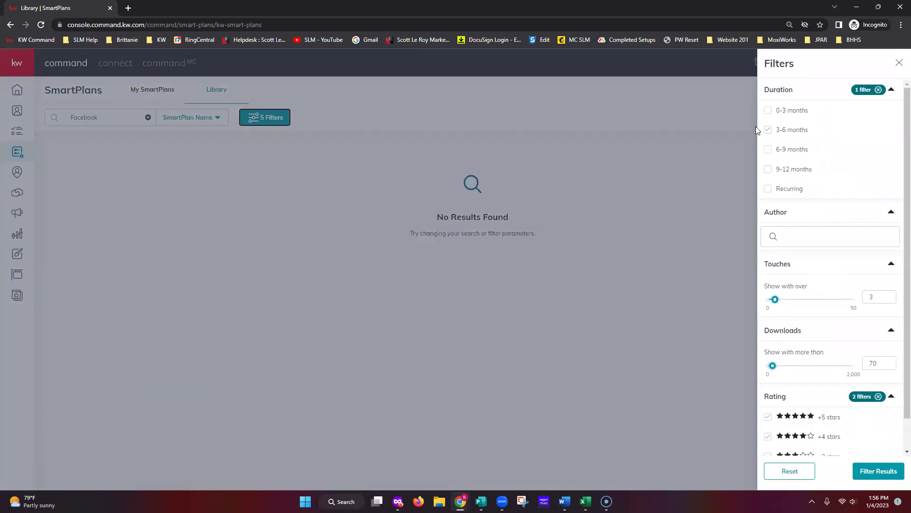
{"action": "left_click", "coordinate": [768, 130]}
{"action": "left_click", "coordinate": [877, 471]}
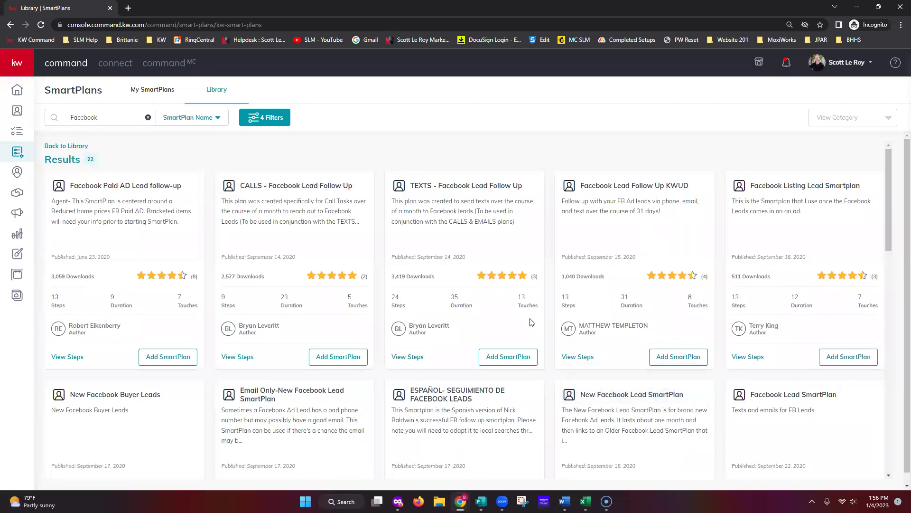
{"action": "scroll", "coordinate": [529, 319], "scroll_direction": "down", "scroll_amount": 10}
{"action": "scroll", "coordinate": [761, 363], "scroll_direction": "down", "scroll_amount": 2}
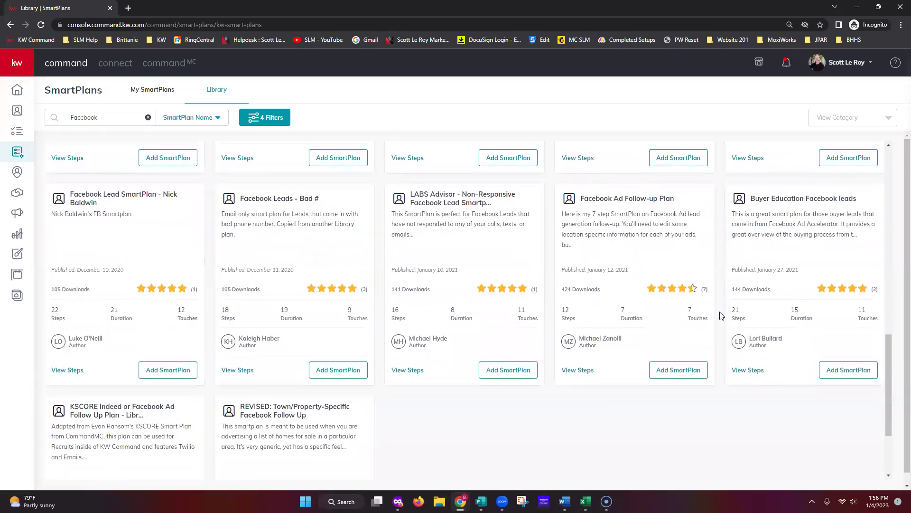
{"action": "scroll", "coordinate": [721, 316], "scroll_direction": "up", "scroll_amount": 8}
{"action": "scroll", "coordinate": [708, 294], "scroll_direction": "up", "scroll_amount": 5}
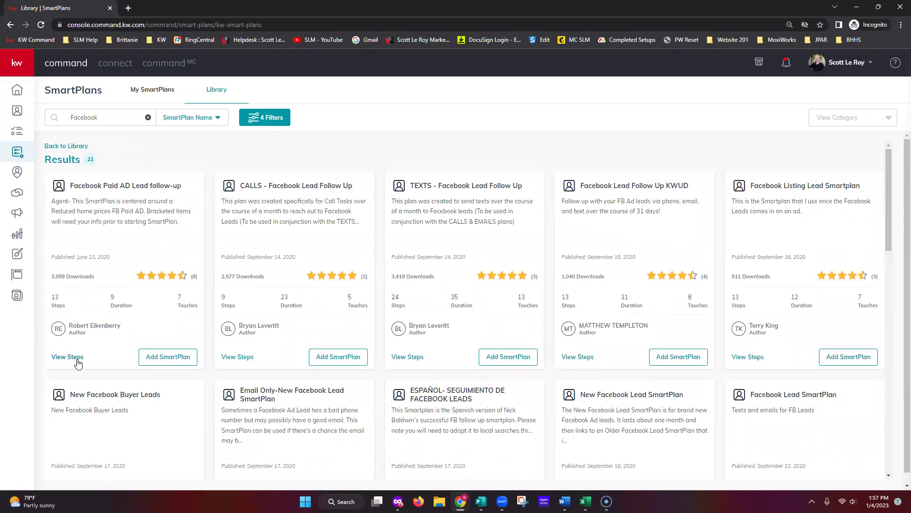
{"action": "left_click", "coordinate": [78, 361]}
{"action": "scroll", "coordinate": [455, 266], "scroll_direction": "down", "scroll_amount": 3}
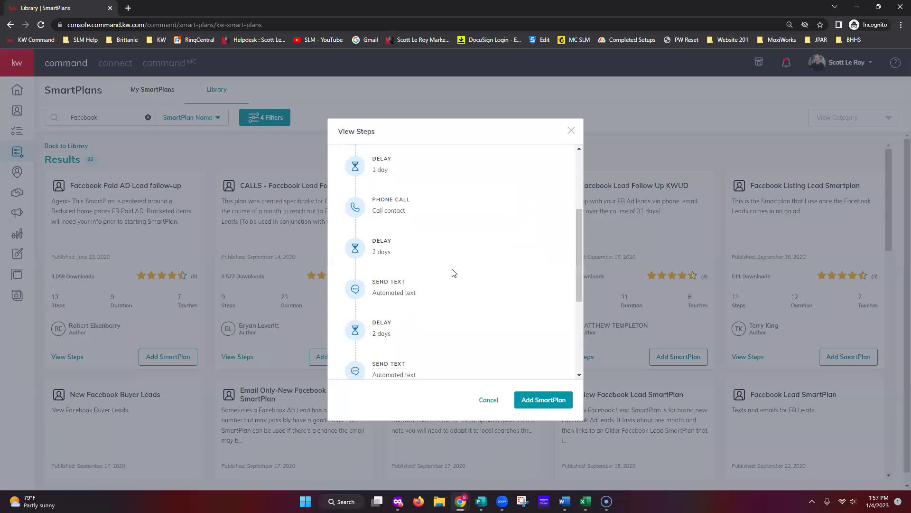
{"action": "scroll", "coordinate": [521, 349], "scroll_direction": "down", "scroll_amount": 5}
{"action": "mouse_move", "coordinate": [390, 195]}
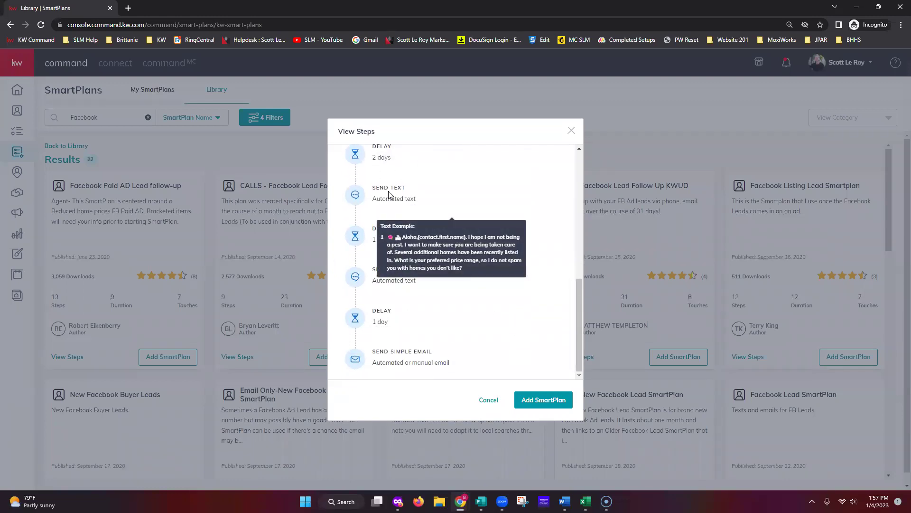
{"action": "mouse_move", "coordinate": [406, 352]}
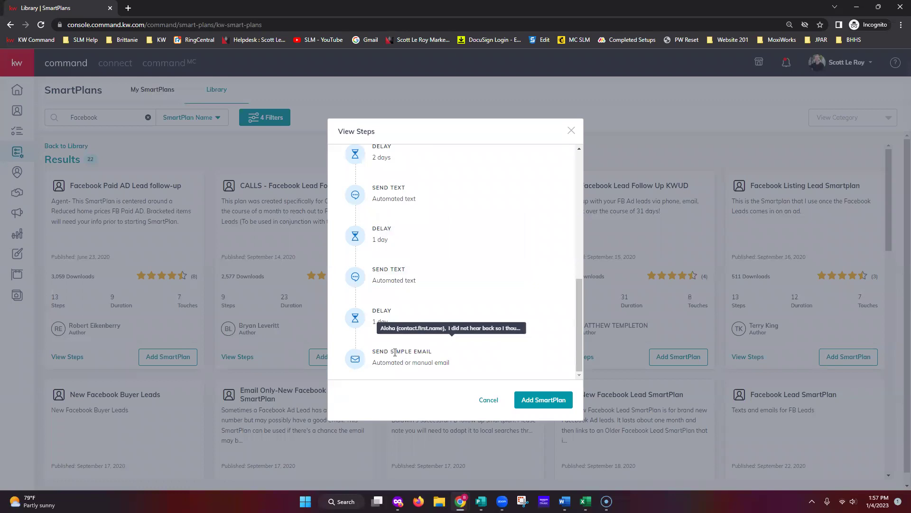
{"action": "scroll", "coordinate": [478, 348], "scroll_direction": "up", "scroll_amount": 10}
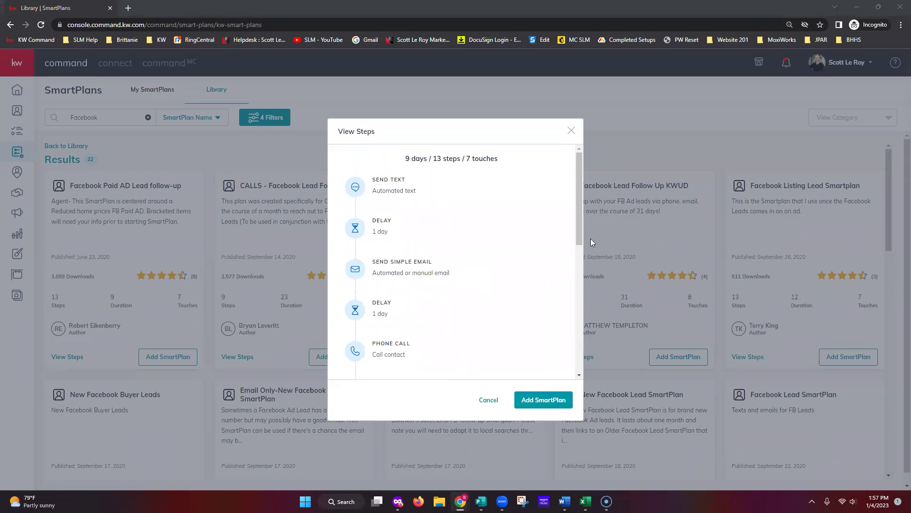
{"action": "left_click", "coordinate": [572, 130]}
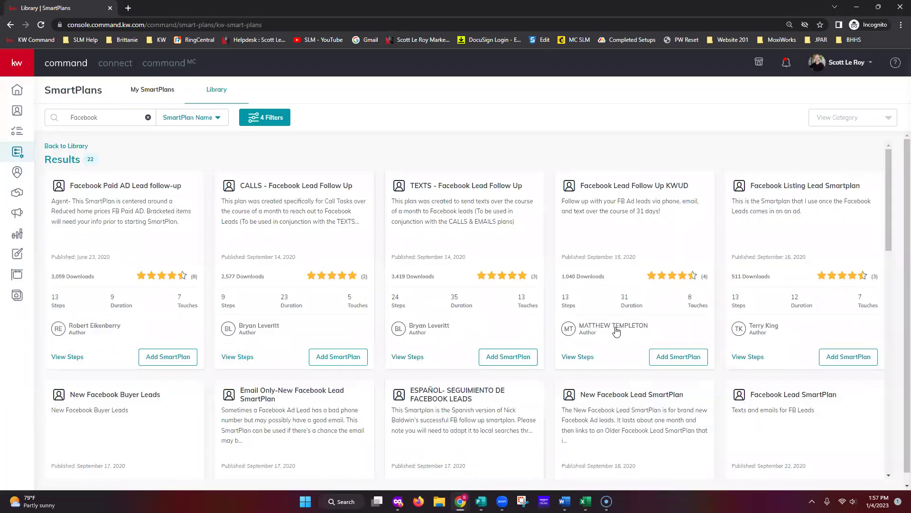
Find the TEXTS - Facebook Lead Follow Up card in the results and choose Add SmartPlan.
{"action": "scroll", "coordinate": [812, 299], "scroll_direction": "down", "scroll_amount": 2}
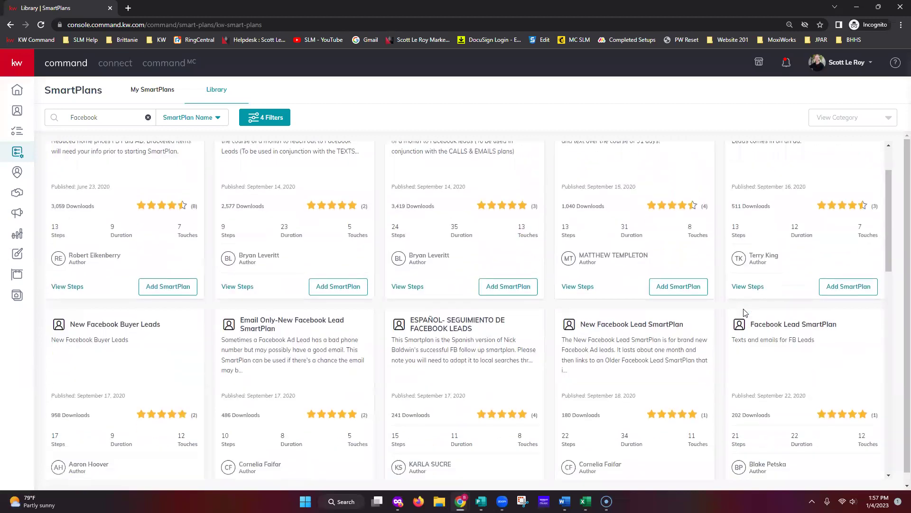
{"action": "scroll", "coordinate": [746, 316], "scroll_direction": "down", "scroll_amount": 6}
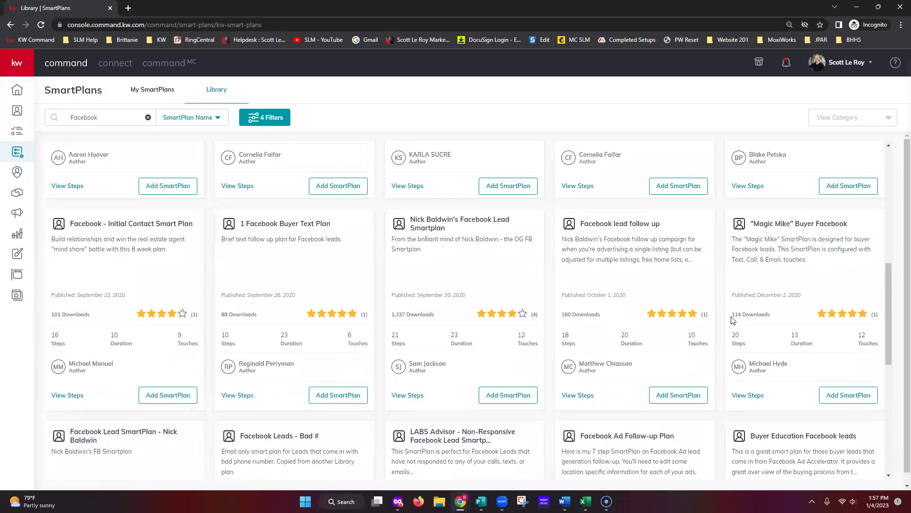
{"action": "scroll", "coordinate": [730, 320], "scroll_direction": "up", "scroll_amount": 6}
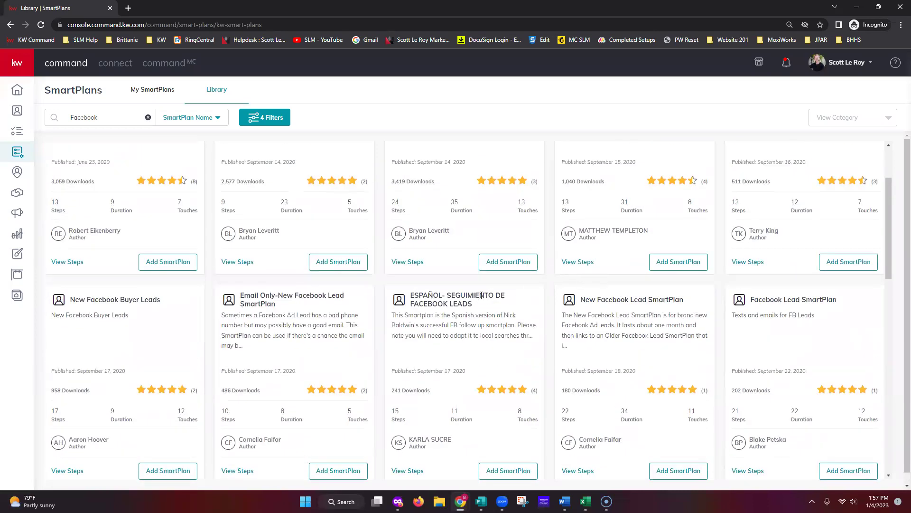
{"action": "scroll", "coordinate": [482, 294], "scroll_direction": "up", "scroll_amount": 1}
{"action": "left_click", "coordinate": [503, 309]}
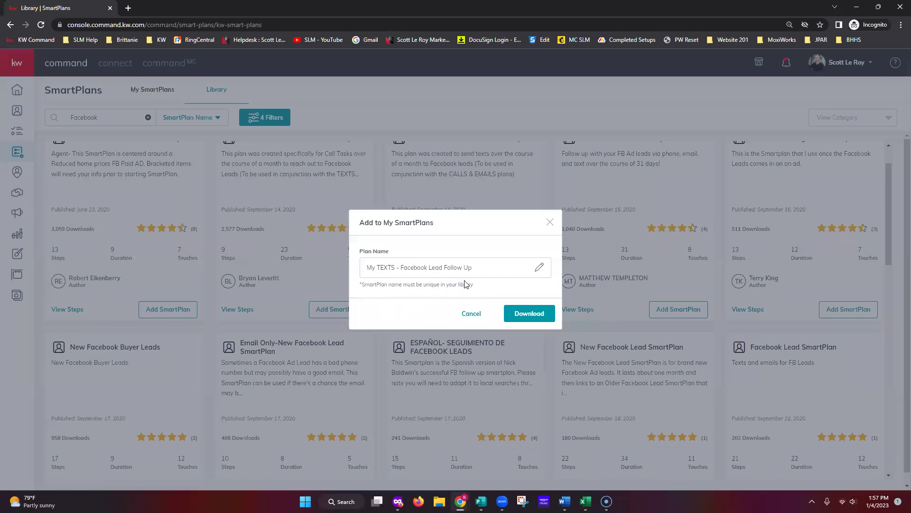
Keep the plan name 'My TEXTS - Facebook Lead Follow Up' and download it to My SmartPlans.
{"action": "left_click", "coordinate": [538, 274]}
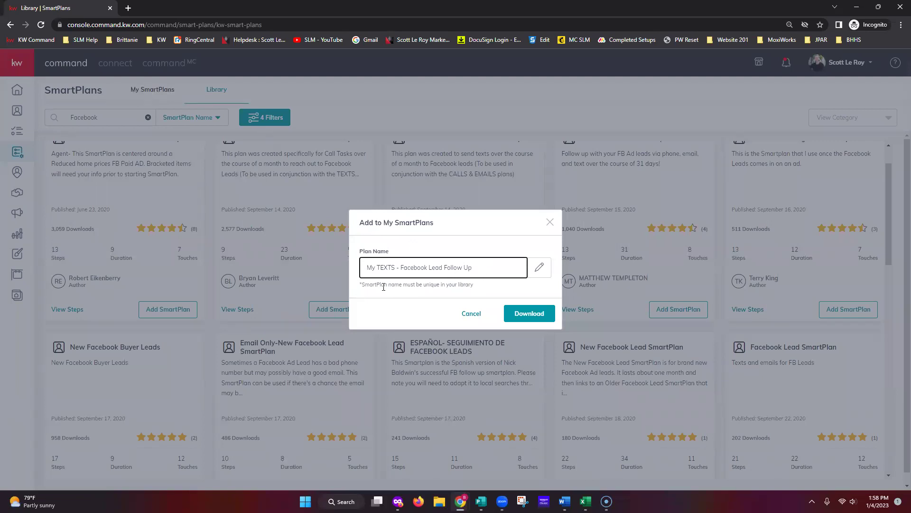
{"action": "triple_click", "coordinate": [489, 268]}
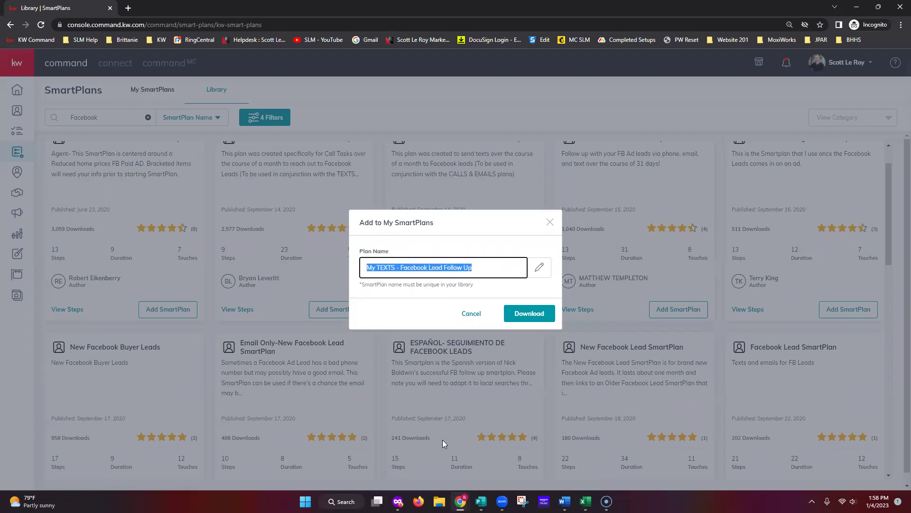
{"action": "left_click", "coordinate": [494, 298]}
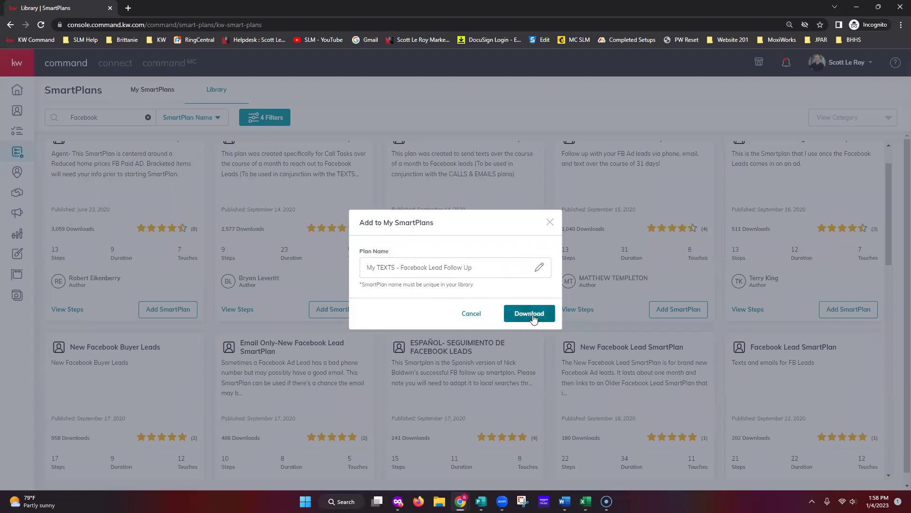
{"action": "left_click", "coordinate": [529, 314]}
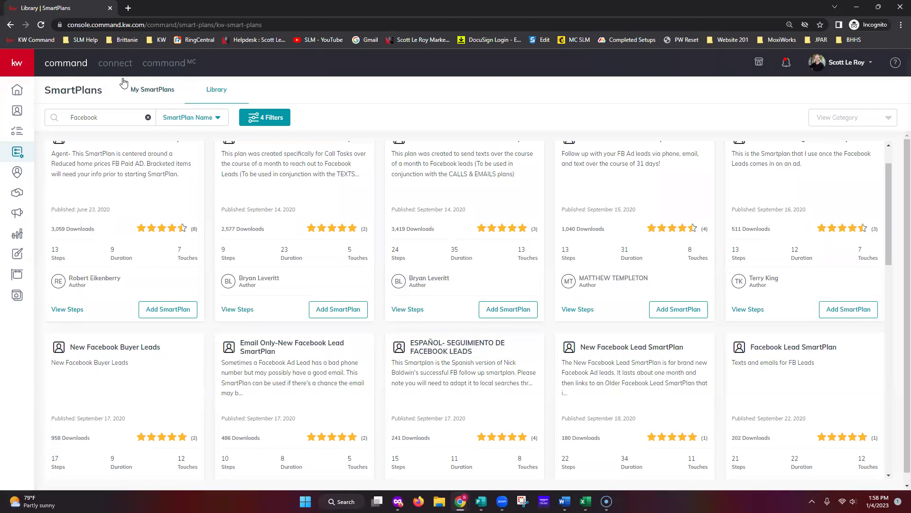
Clear the Facebook search term and reset all SmartPlans Library filters.
{"action": "scroll", "coordinate": [558, 284], "scroll_direction": "up", "scroll_amount": 1}
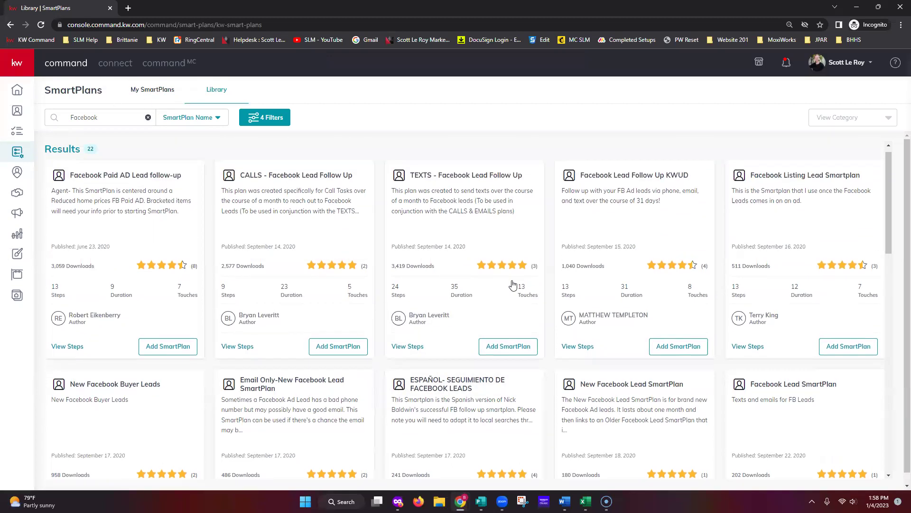
{"action": "left_click", "coordinate": [148, 117]}
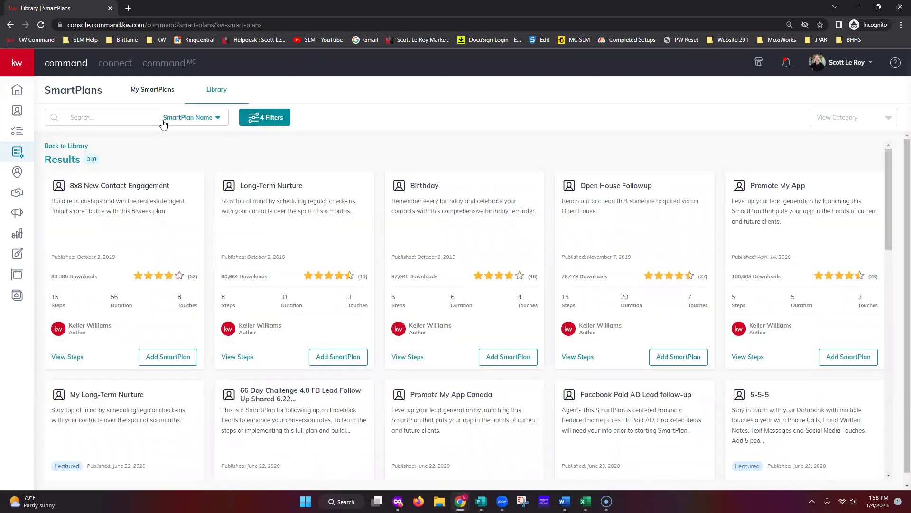
{"action": "left_click", "coordinate": [258, 121]}
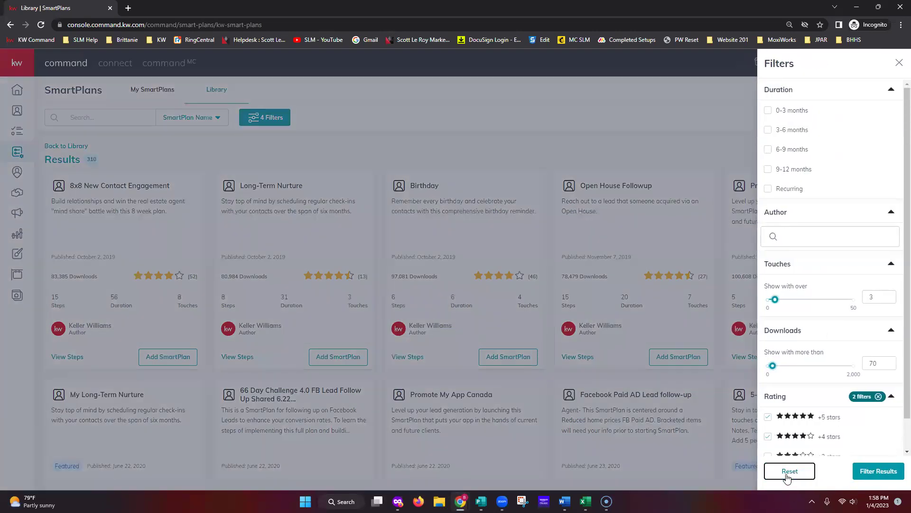
{"action": "left_click", "coordinate": [788, 472]}
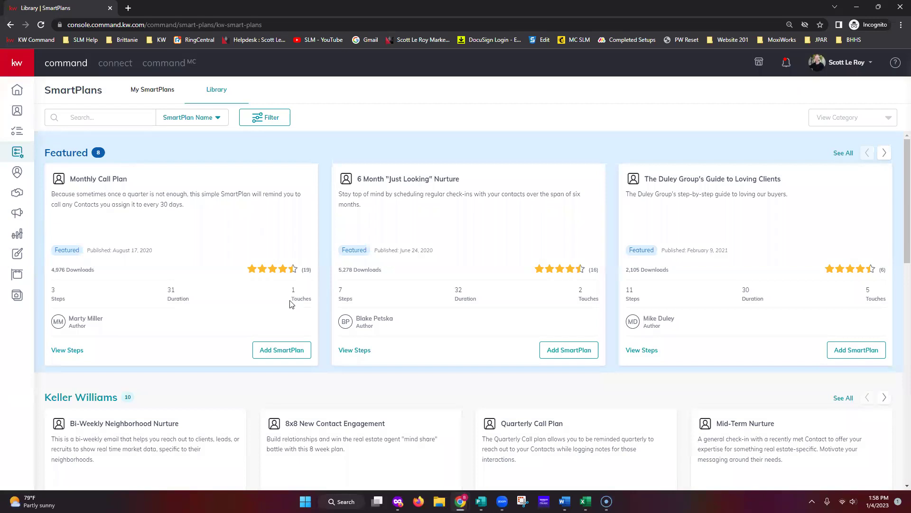
{"action": "scroll", "coordinate": [237, 275], "scroll_direction": "down", "scroll_amount": 1}
{"action": "scroll", "coordinate": [184, 258], "scroll_direction": "up", "scroll_amount": 1}
{"action": "scroll", "coordinate": [261, 370], "scroll_direction": "down", "scroll_amount": 4}
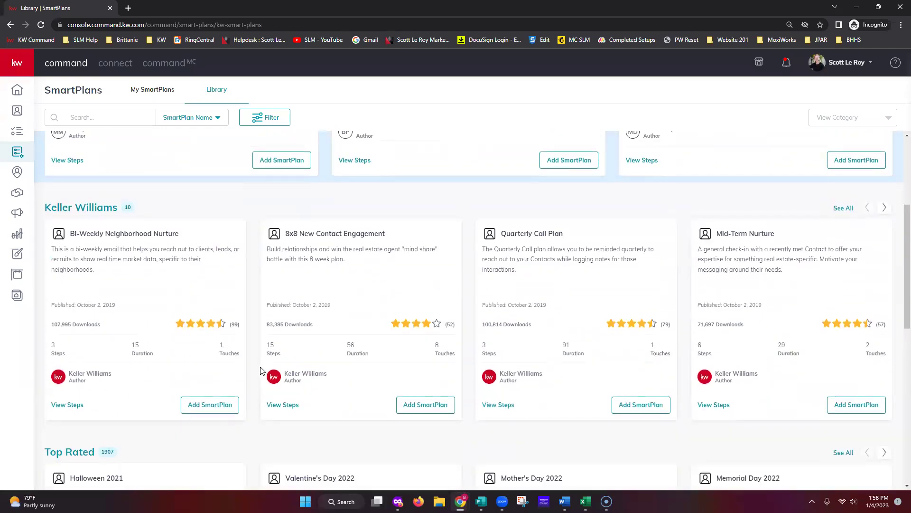
{"action": "scroll", "coordinate": [238, 406], "scroll_direction": "down", "scroll_amount": 1}
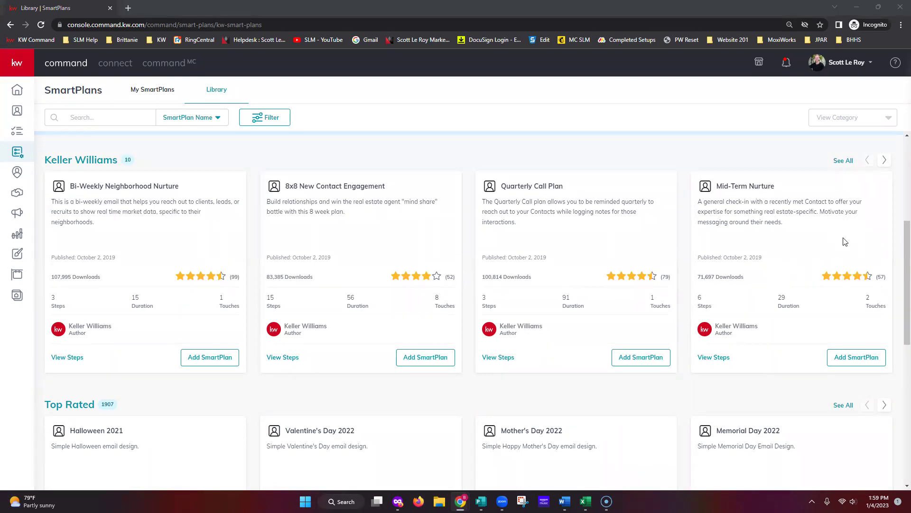
Page the Keller Williams carousel forward twice and back once to show Long-Term Nurture and Birthday.
{"action": "left_click", "coordinate": [885, 162]}
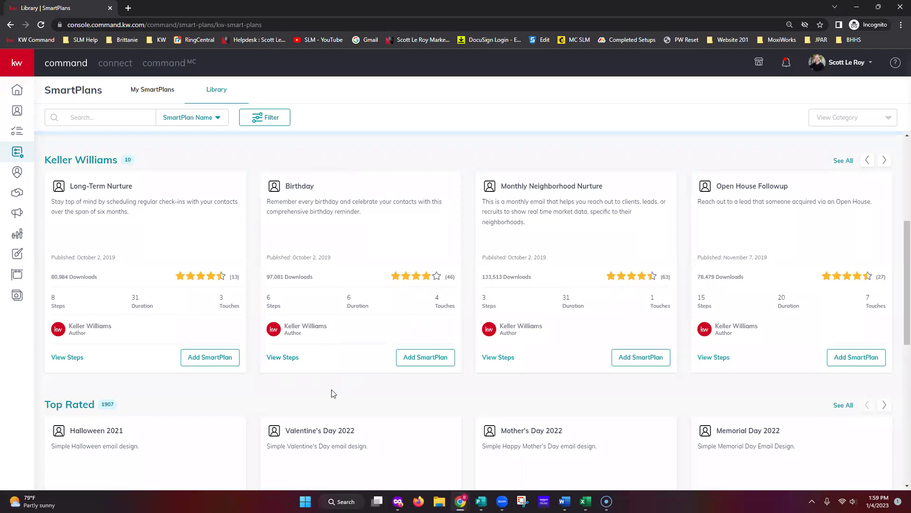
{"action": "left_click", "coordinate": [885, 160]}
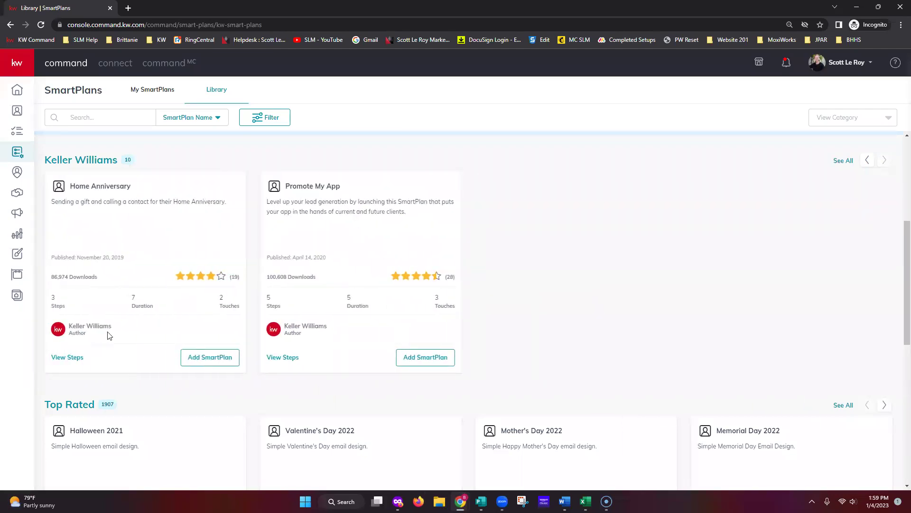
{"action": "left_click", "coordinate": [867, 160]}
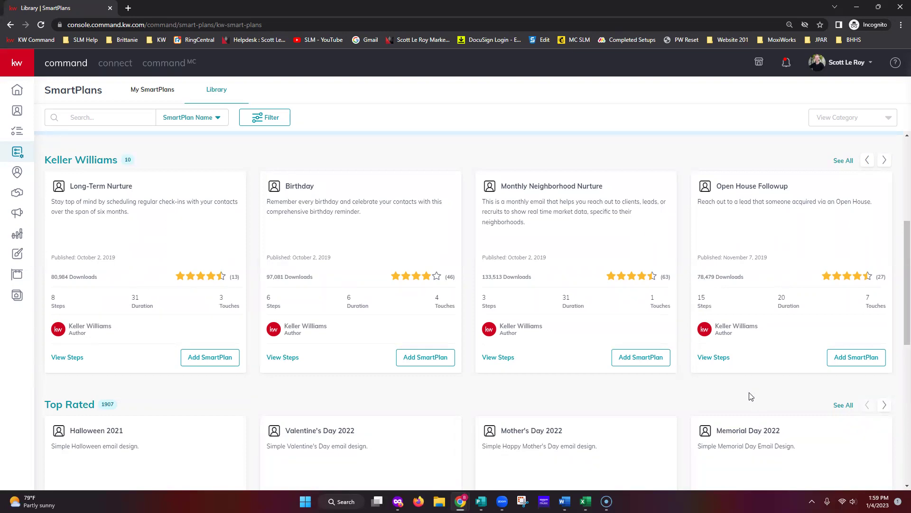
{"action": "scroll", "coordinate": [751, 398], "scroll_direction": "down", "scroll_amount": 4}
{"action": "scroll", "coordinate": [749, 400], "scroll_direction": "down", "scroll_amount": 2}
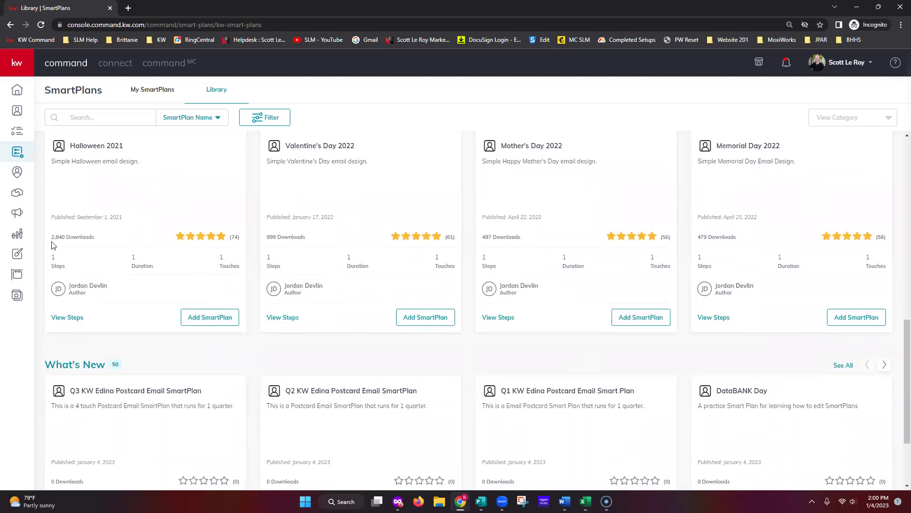
{"action": "scroll", "coordinate": [297, 278], "scroll_direction": "up", "scroll_amount": 1}
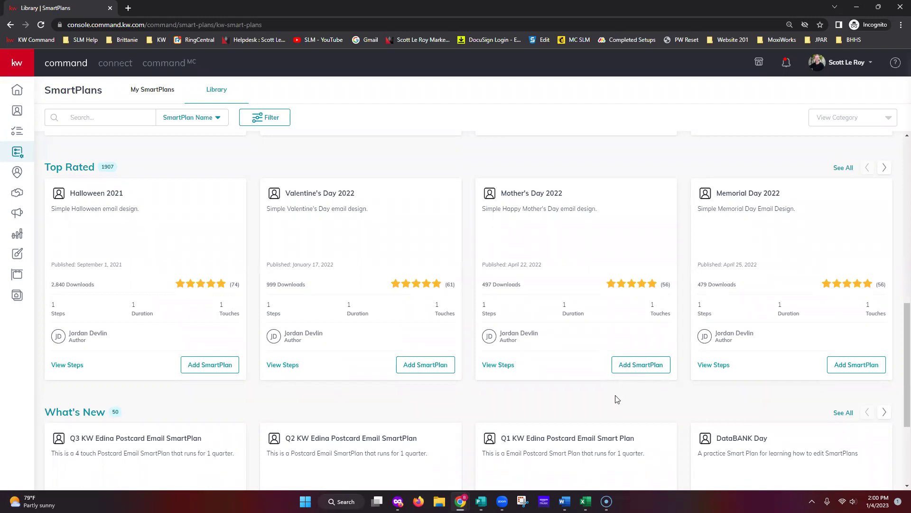
{"action": "scroll", "coordinate": [615, 394], "scroll_direction": "down", "scroll_amount": 3}
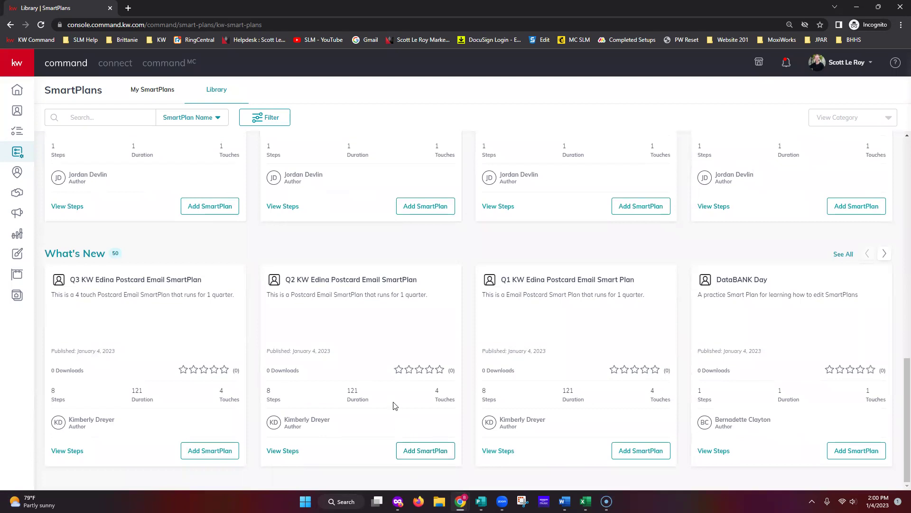
{"action": "scroll", "coordinate": [260, 338], "scroll_direction": "up", "scroll_amount": 2}
{"action": "scroll", "coordinate": [260, 338], "scroll_direction": "up", "scroll_amount": 5}
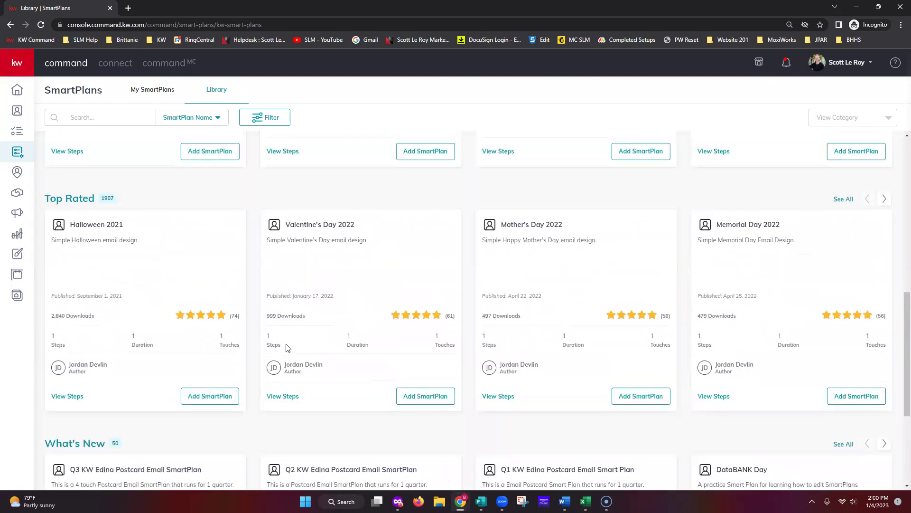
{"action": "scroll", "coordinate": [329, 360], "scroll_direction": "up", "scroll_amount": 1}
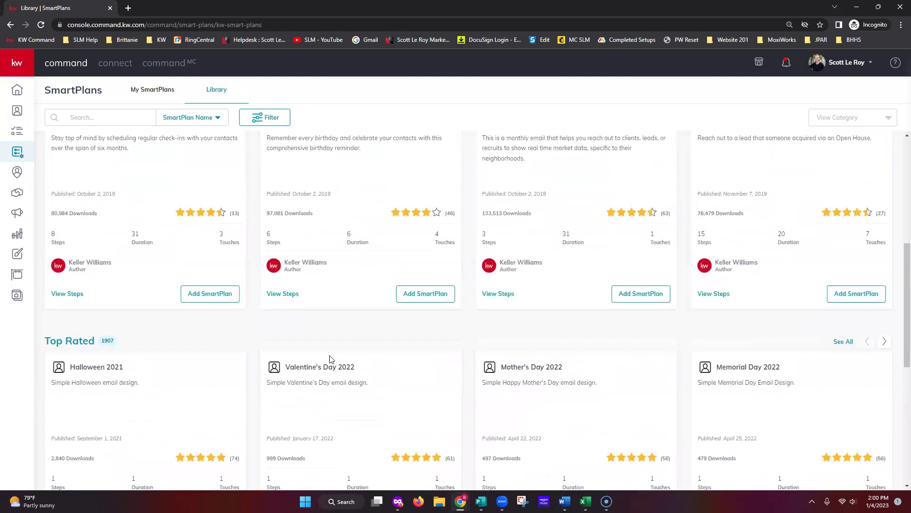
{"action": "scroll", "coordinate": [342, 362], "scroll_direction": "up", "scroll_amount": 2}
{"action": "scroll", "coordinate": [341, 361], "scroll_direction": "up", "scroll_amount": 4}
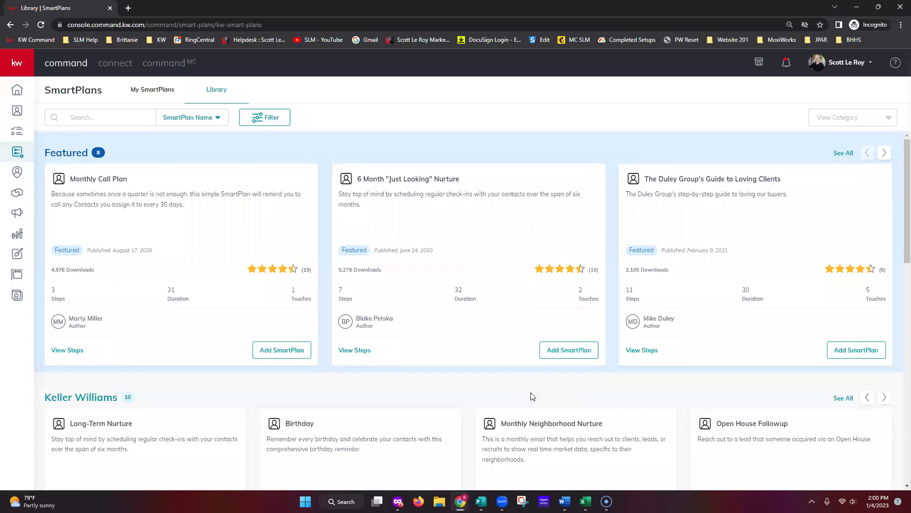
Switch to the My SmartPlans tab to list the 36 people plans, including Holiday SmartPlan.
{"action": "scroll", "coordinate": [573, 357], "scroll_direction": "down", "scroll_amount": 4}
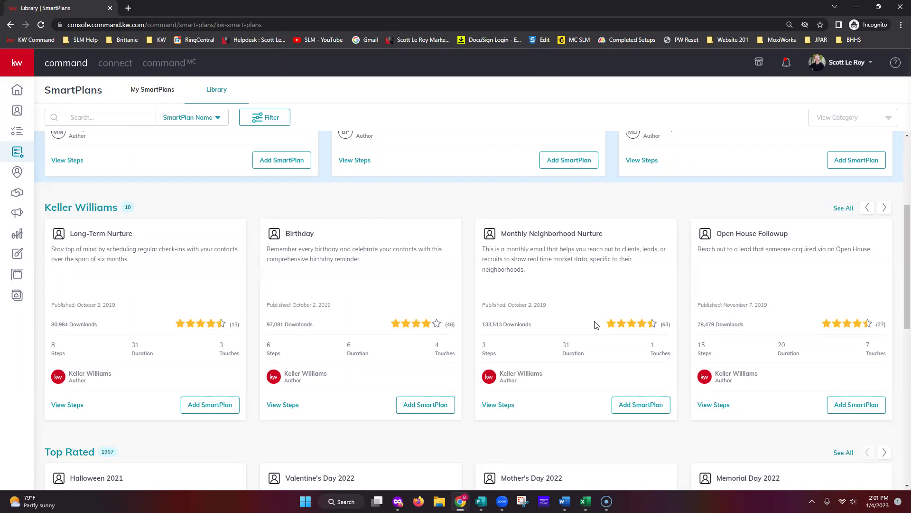
{"action": "left_click", "coordinate": [154, 90]}
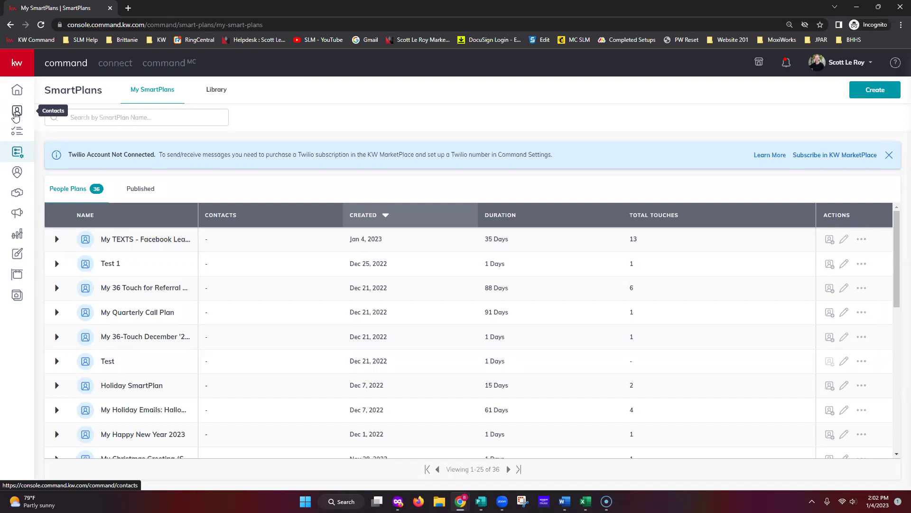
Go to Contacts, adjust the page size, and select both contacts in the Class SmartView.
{"action": "left_click", "coordinate": [16, 113]}
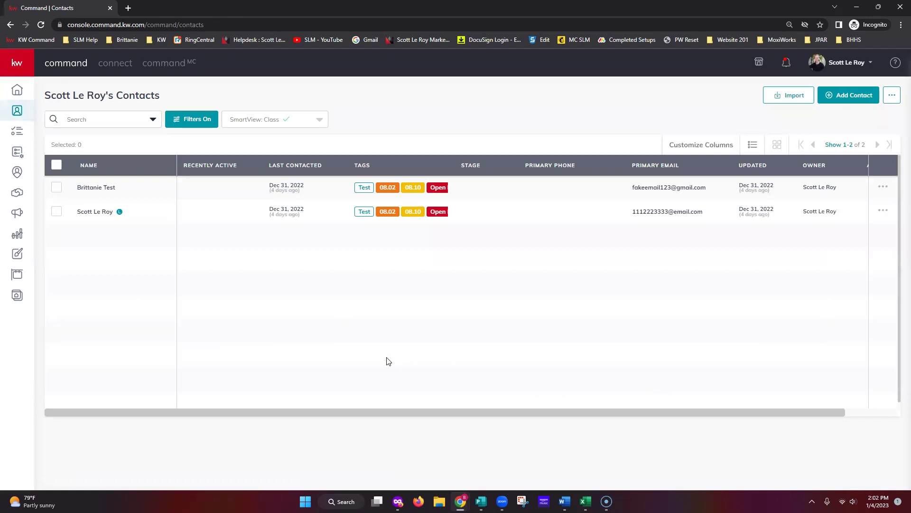
{"action": "left_click", "coordinate": [57, 188]}
{"action": "left_click", "coordinate": [56, 164]}
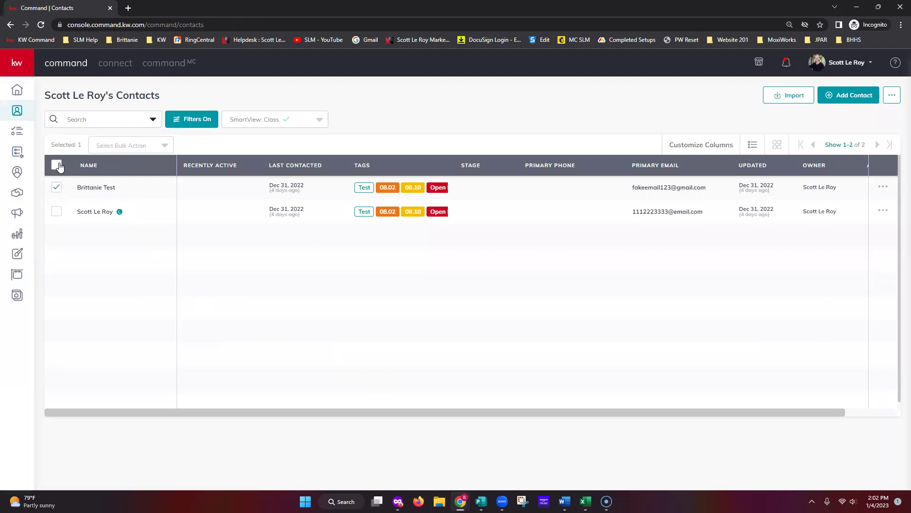
{"action": "left_click", "coordinate": [848, 148]}
{"action": "left_click", "coordinate": [848, 230]}
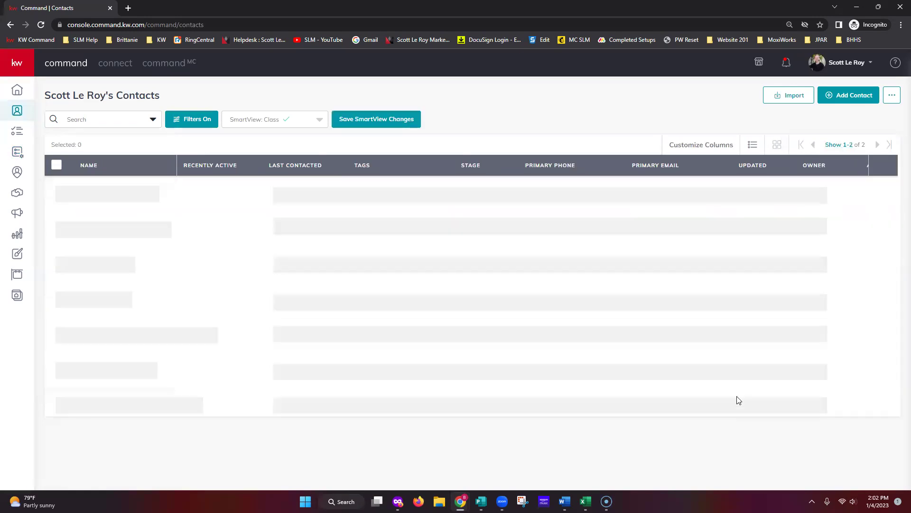
{"action": "left_click", "coordinate": [57, 187]}
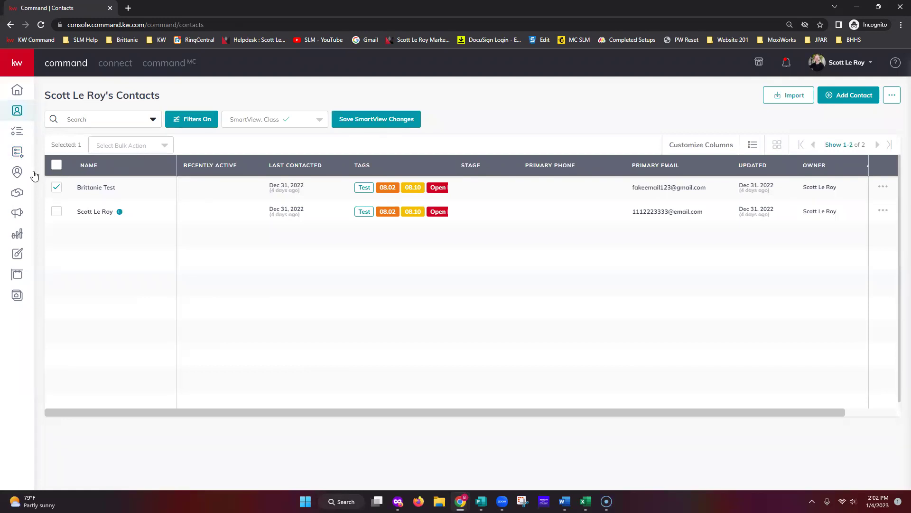
{"action": "left_click", "coordinate": [56, 166]}
Choose Add to SmartPlan from the Select Bulk Action dropdown for the two selected contacts.
{"action": "left_click", "coordinate": [840, 144]}
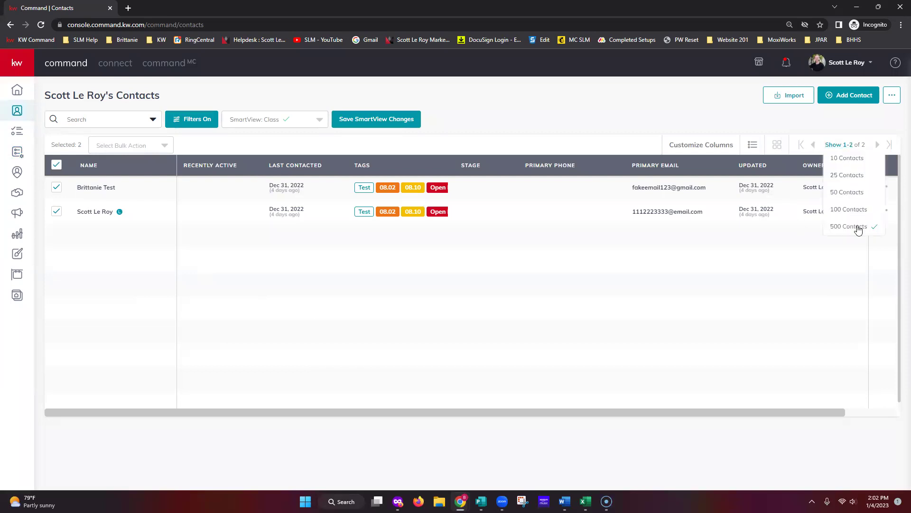
{"action": "left_click", "coordinate": [139, 150]}
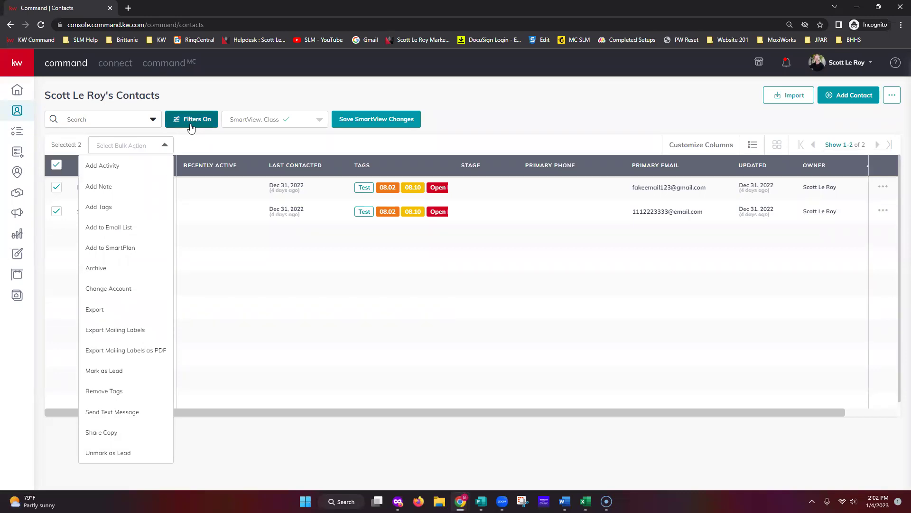
{"action": "key", "text": "alt+Tab"}
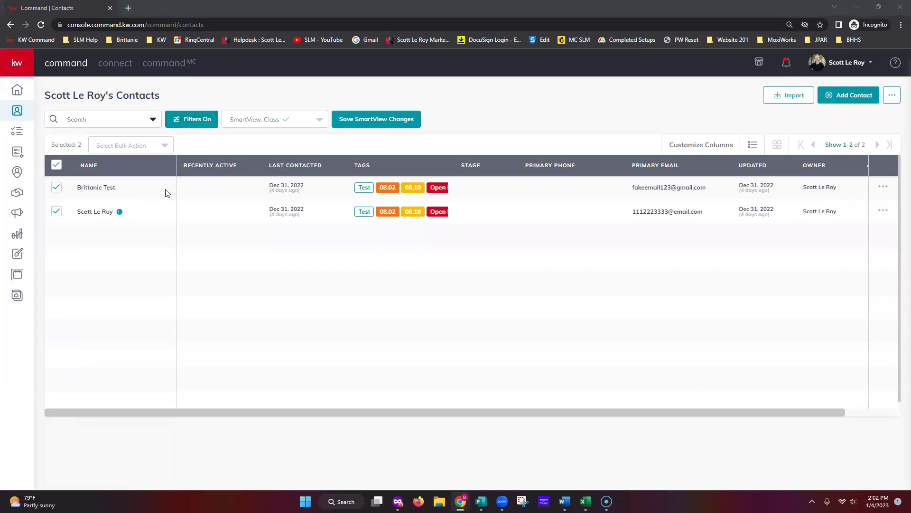
{"action": "left_click", "coordinate": [129, 151]}
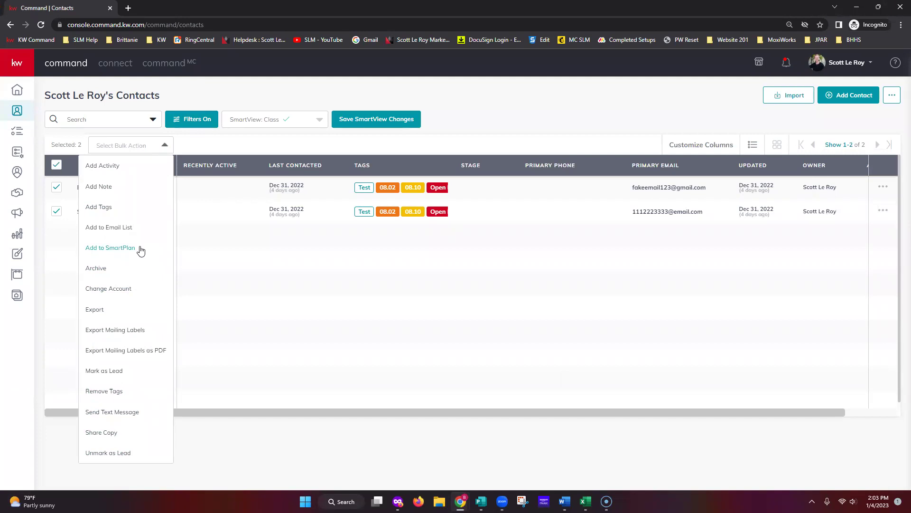
{"action": "left_click", "coordinate": [139, 249]}
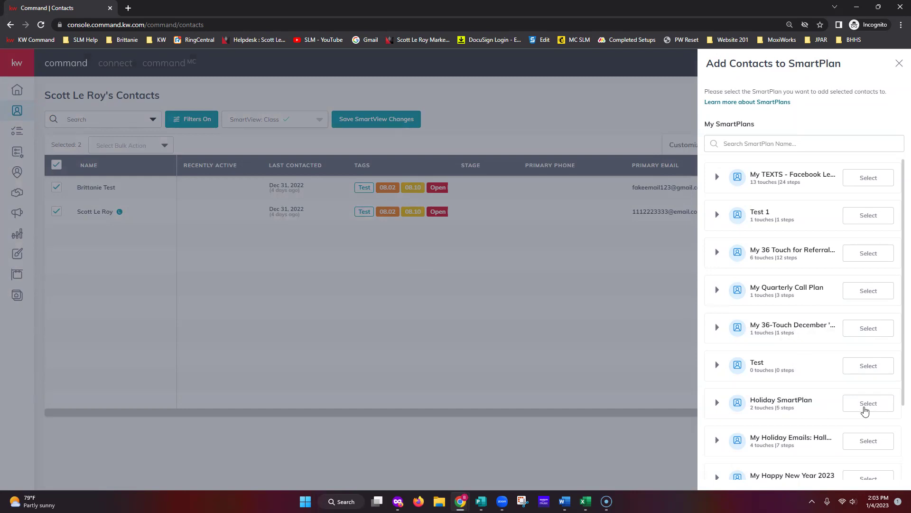
Select Holiday SmartPlan and add both contacts anyway despite their missing phone numbers.
{"action": "left_click", "coordinate": [872, 407]}
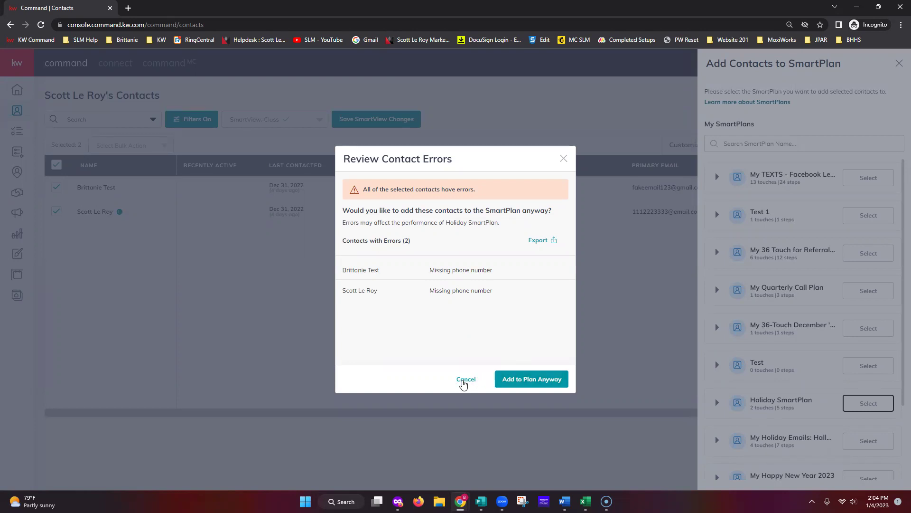
{"action": "left_click", "coordinate": [517, 383]}
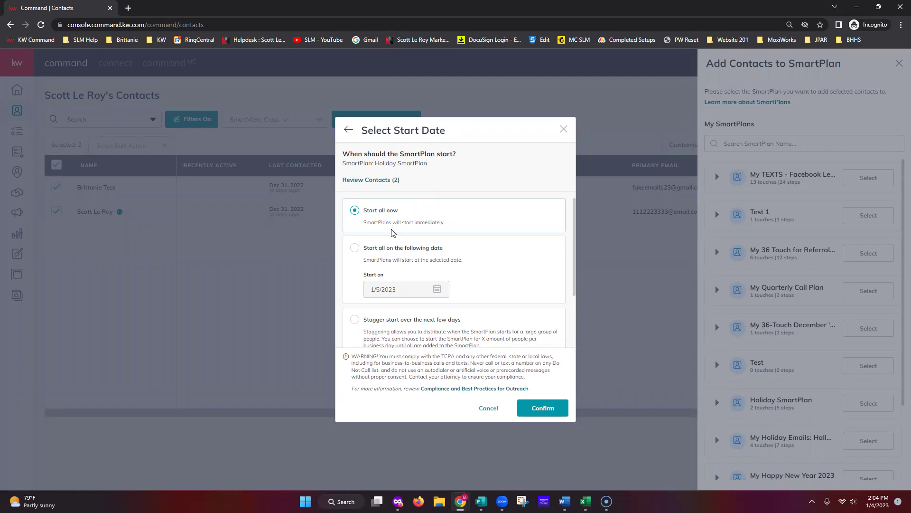
Choose a staggered start over the next few days with maximum 2 contacts per day.
{"action": "scroll", "coordinate": [498, 275], "scroll_direction": "down", "scroll_amount": 2}
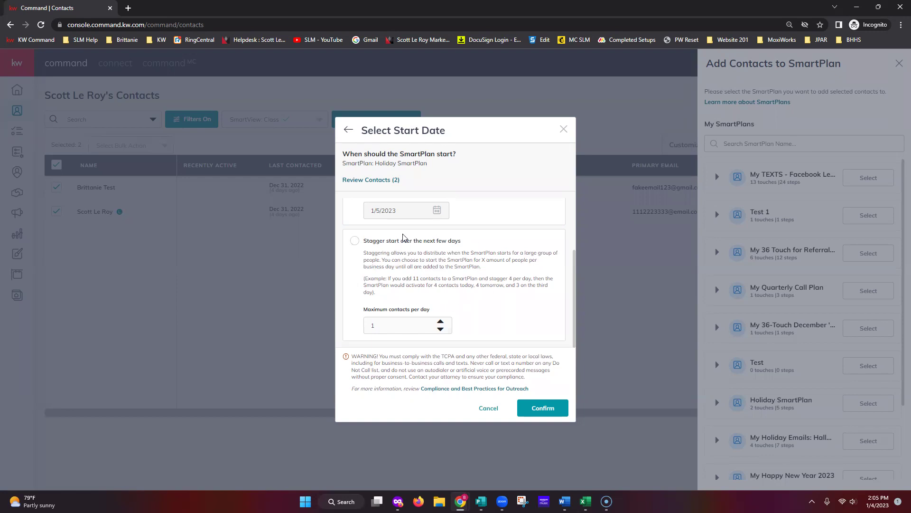
{"action": "left_click", "coordinate": [355, 241]}
{"action": "left_click", "coordinate": [440, 321]}
{"action": "scroll", "coordinate": [470, 322], "scroll_direction": "up", "scroll_amount": 2}
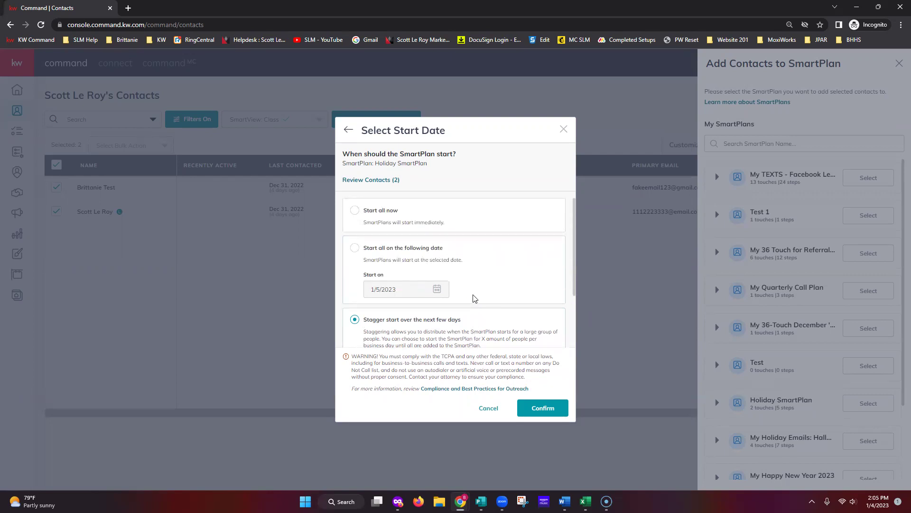
Switch to starting all contacts on a fixed date and pick 3/14/2023 in the calendar.
{"action": "left_click", "coordinate": [354, 248]}
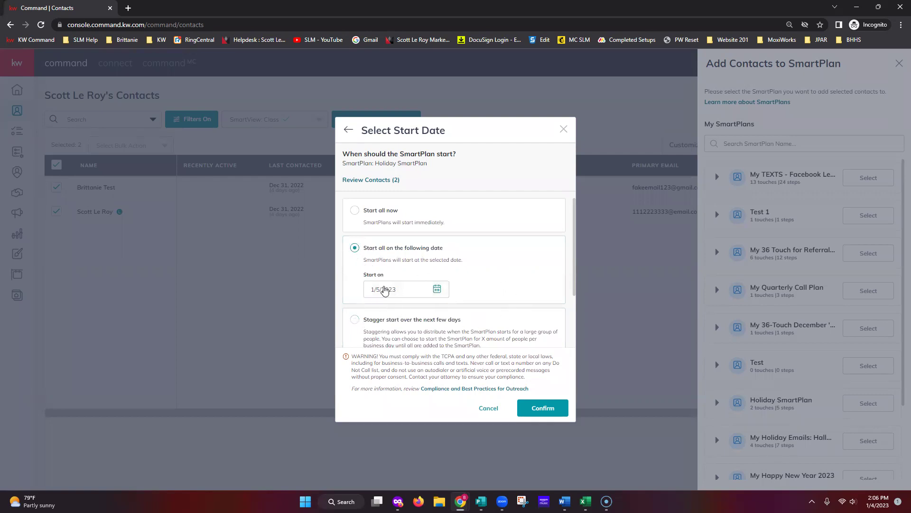
{"action": "left_click", "coordinate": [436, 291]}
{"action": "left_click", "coordinate": [484, 313]}
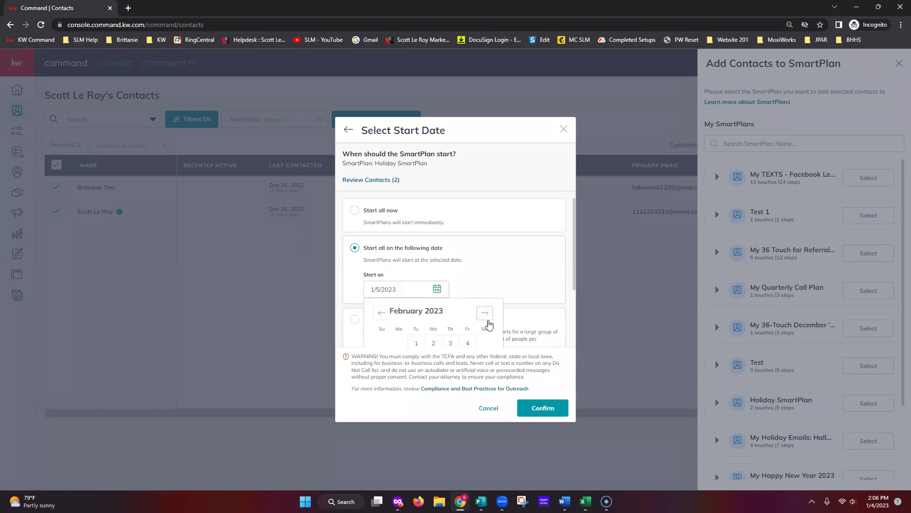
{"action": "left_click", "coordinate": [485, 312]}
{"action": "scroll", "coordinate": [484, 327], "scroll_direction": "down", "scroll_amount": 1}
{"action": "scroll", "coordinate": [485, 341], "scroll_direction": "down", "scroll_amount": 1}
{"action": "left_click", "coordinate": [417, 283]}
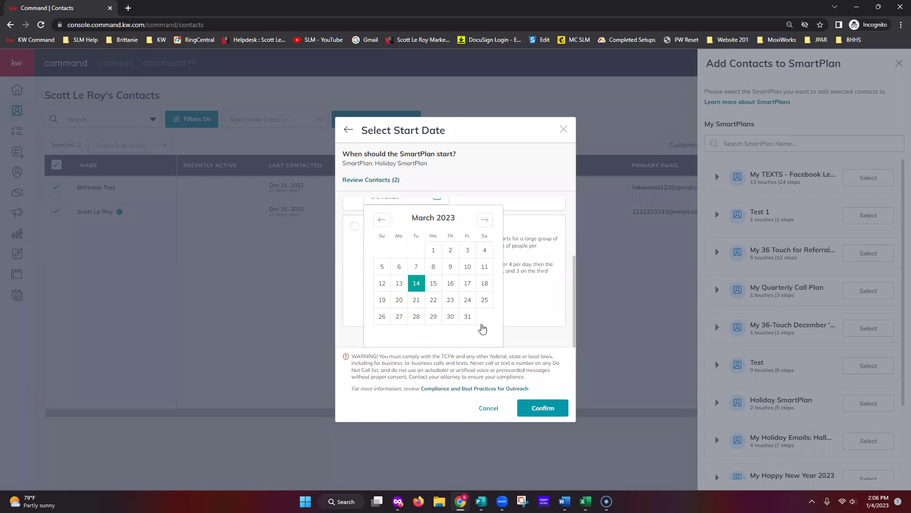
{"action": "left_click", "coordinate": [530, 279]}
{"action": "scroll", "coordinate": [527, 276], "scroll_direction": "up", "scroll_amount": 1}
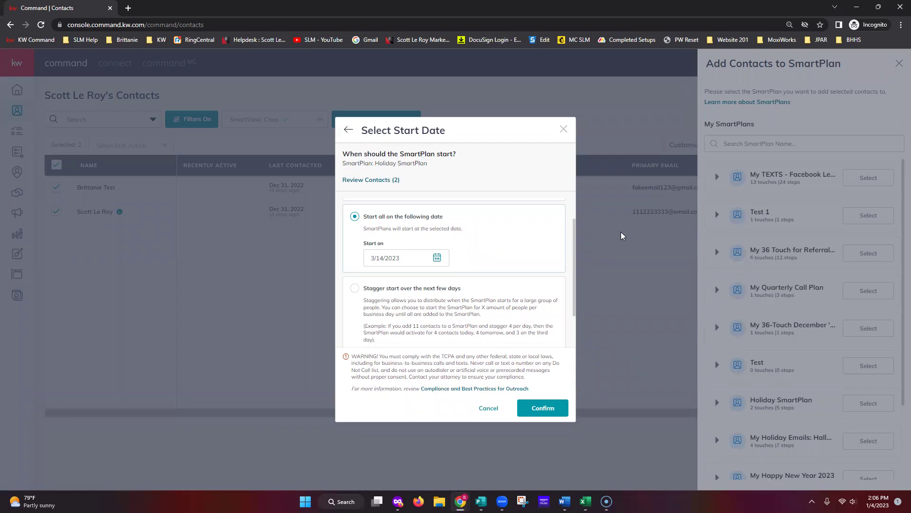
Confirm the 3/14/2023 start date to enroll both selected contacts in the Holiday SmartPlan.
{"action": "scroll", "coordinate": [474, 250], "scroll_direction": "up", "scroll_amount": 1}
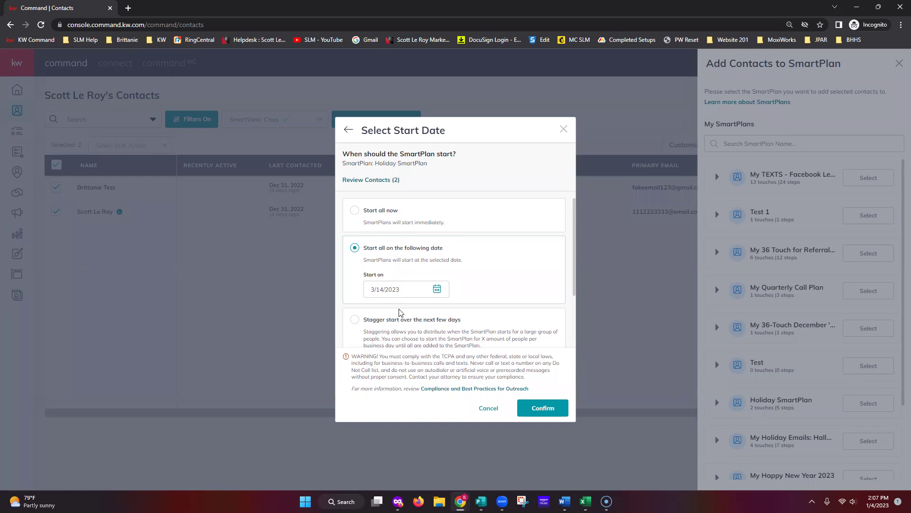
{"action": "left_click", "coordinate": [538, 411]}
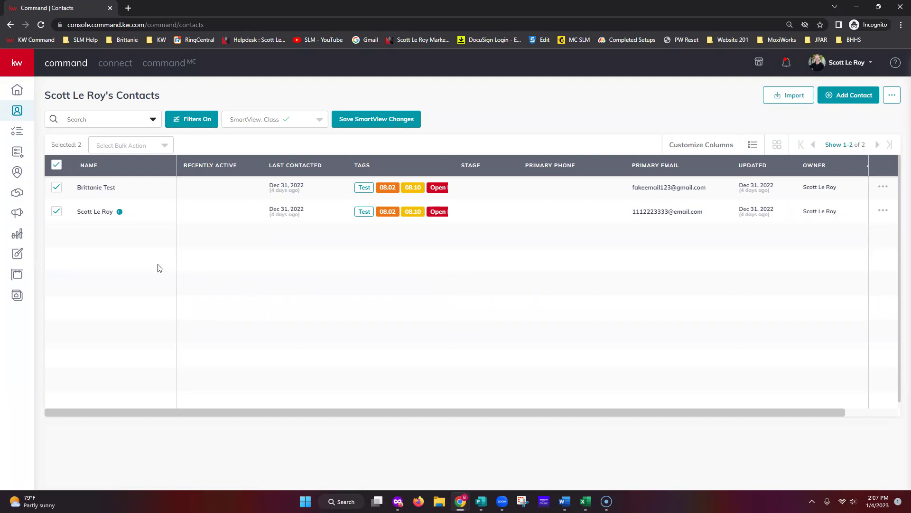
Deselect both contacts, open the test contact's record, and start adding a neighborhood.
{"action": "left_click", "coordinate": [56, 164]}
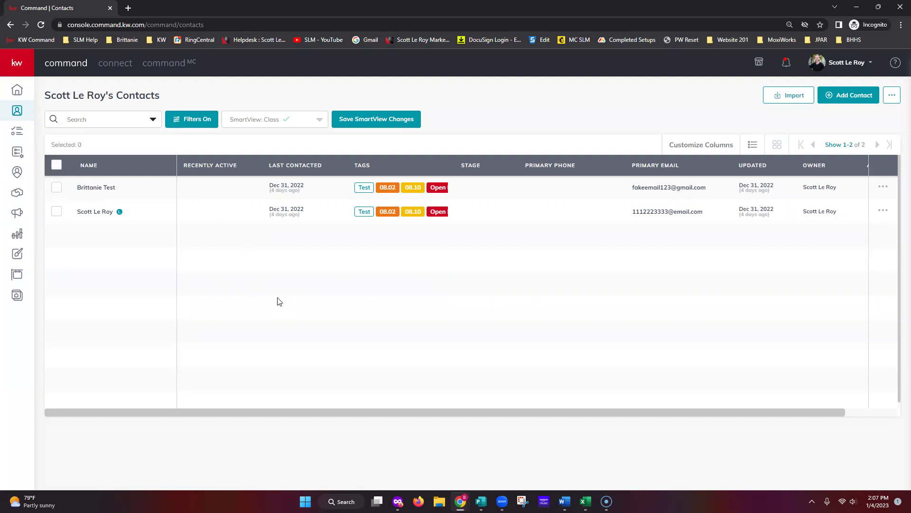
{"action": "left_click", "coordinate": [93, 189]}
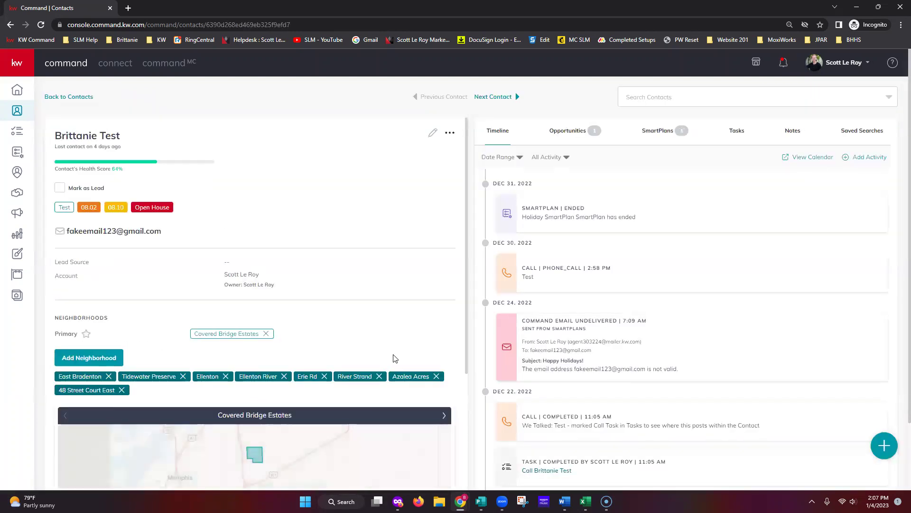
{"action": "scroll", "coordinate": [399, 348], "scroll_direction": "down", "scroll_amount": 3}
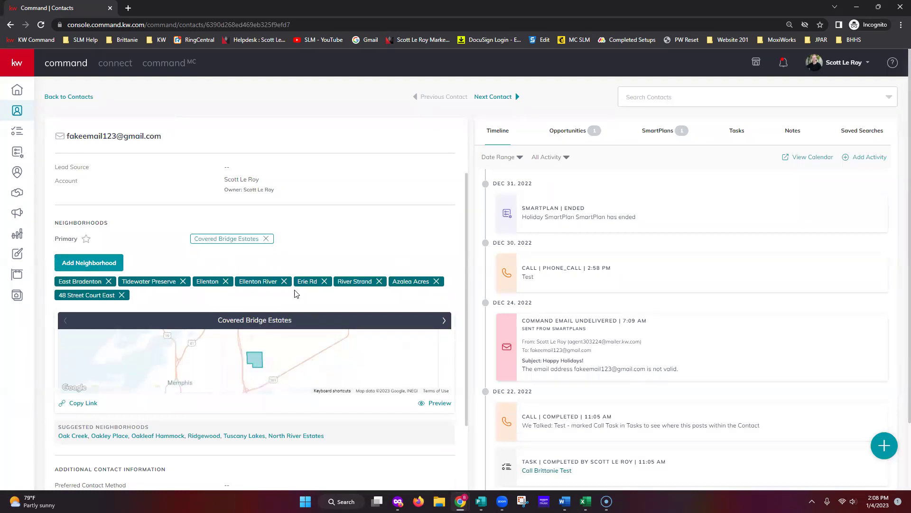
{"action": "scroll", "coordinate": [284, 308], "scroll_direction": "down", "scroll_amount": 4}
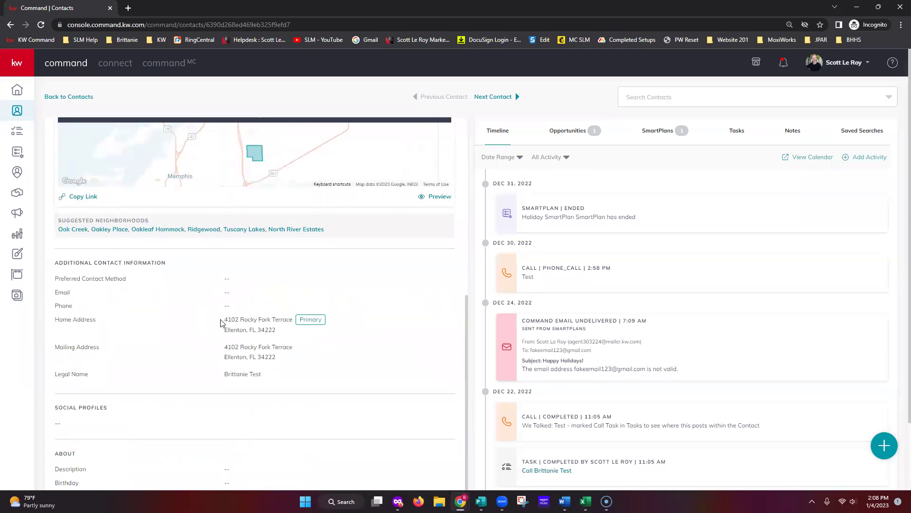
{"action": "scroll", "coordinate": [266, 327], "scroll_direction": "up", "scroll_amount": 5}
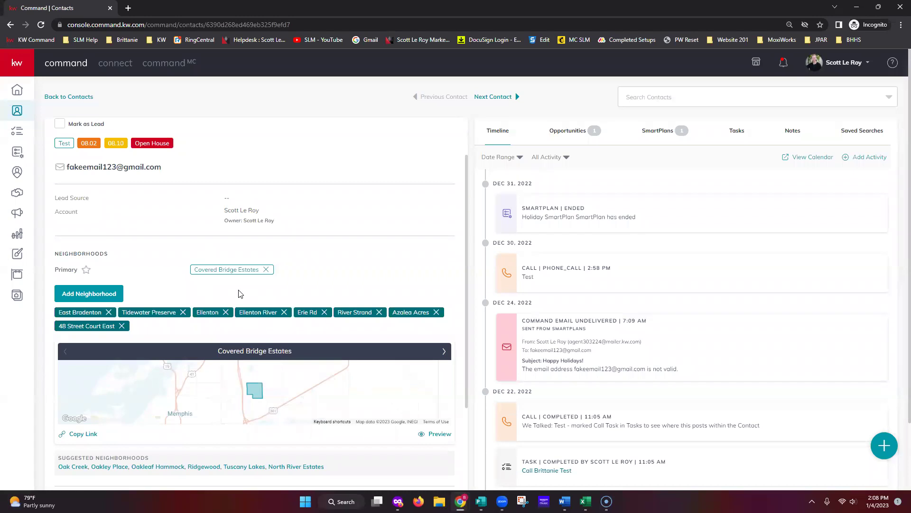
{"action": "scroll", "coordinate": [113, 309], "scroll_direction": "down", "scroll_amount": 1}
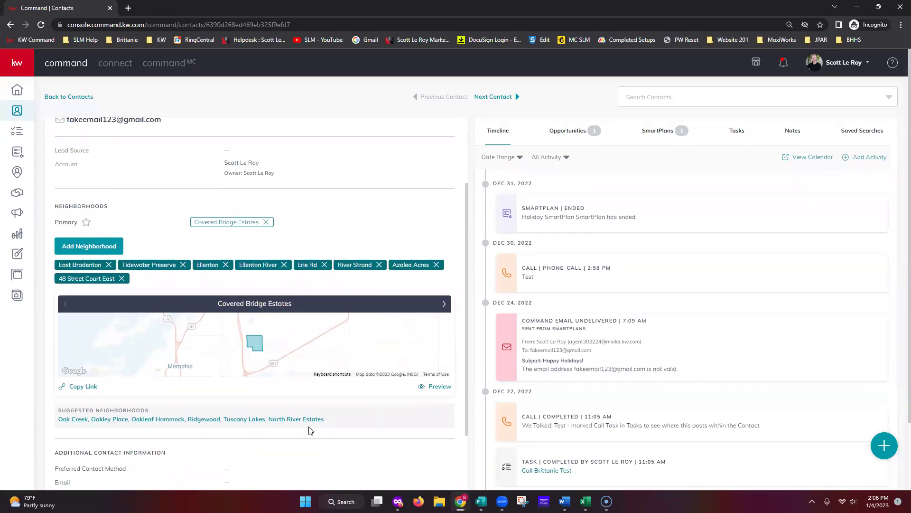
{"action": "left_click", "coordinate": [89, 249]}
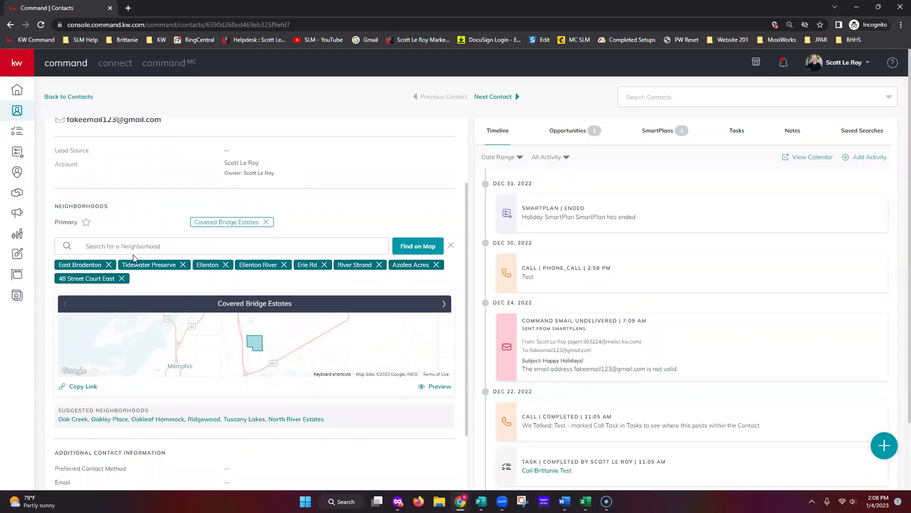
Switch neighborhood search to the map and zoom in around the contact's pin.
{"action": "left_click", "coordinate": [419, 253]}
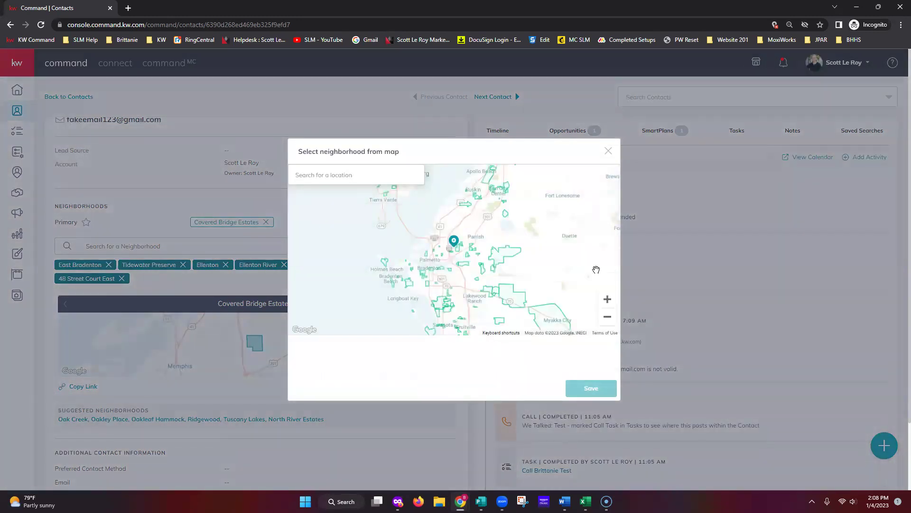
{"action": "left_click", "coordinate": [607, 299]}
{"action": "left_click", "coordinate": [607, 299]}
{"action": "left_click", "coordinate": [607, 300]}
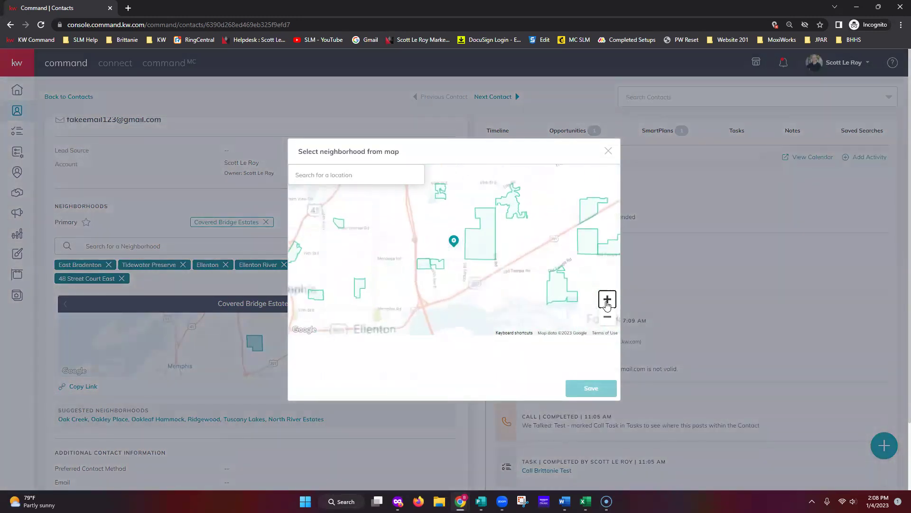
{"action": "left_click", "coordinate": [607, 300]}
{"action": "left_click", "coordinate": [607, 300]}
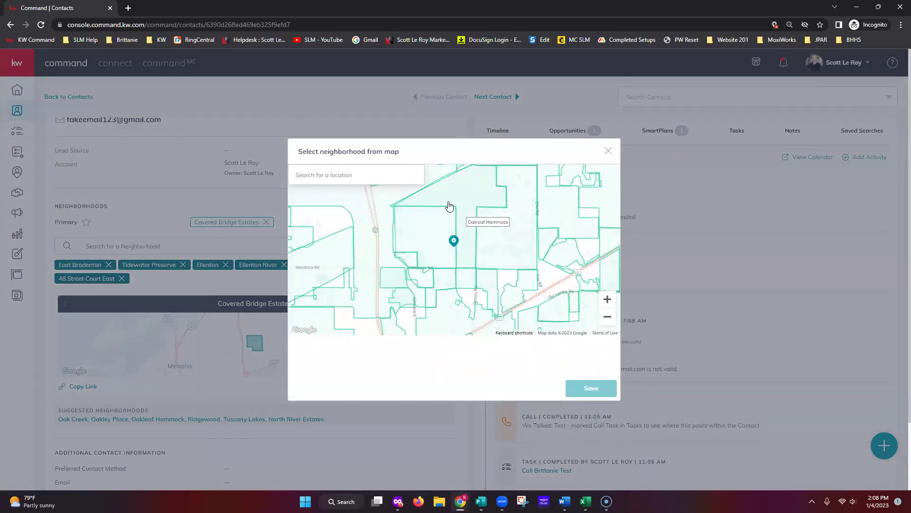
Pick Oakleaf Hammock, Erie Rd, Terra Siesta, Buffalo Creek Park, North River Estates, Ridgewood, Oakley Place, Ellenton, and save.
{"action": "left_click", "coordinate": [425, 238]}
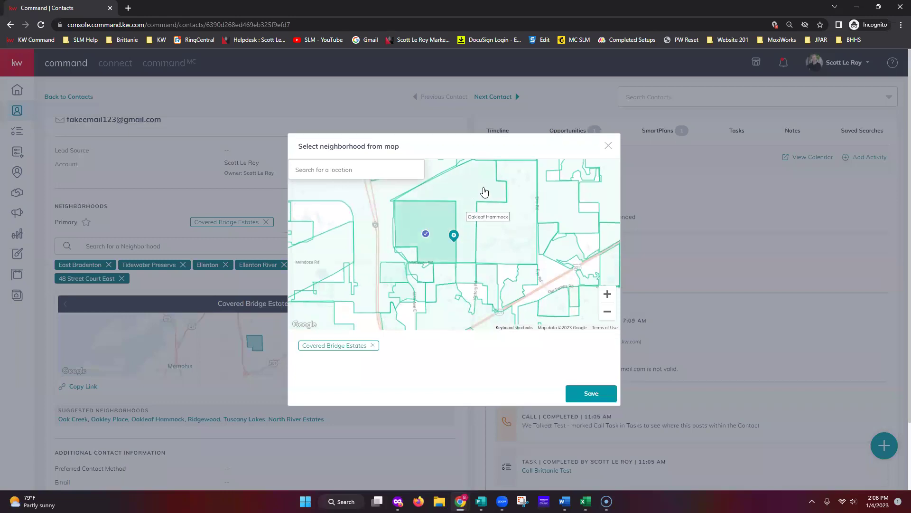
{"action": "left_click", "coordinate": [466, 208]}
{"action": "left_click", "coordinate": [507, 227]}
{"action": "left_click", "coordinate": [525, 286]}
{"action": "left_click", "coordinate": [492, 292]}
{"action": "left_click", "coordinate": [456, 281]}
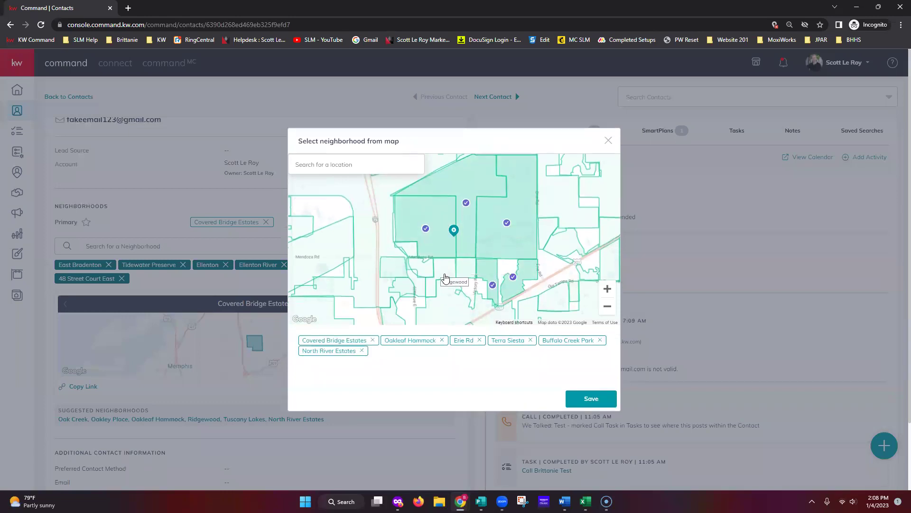
{"action": "left_click", "coordinate": [439, 279]}
{"action": "left_click", "coordinate": [416, 283]}
{"action": "left_click", "coordinate": [414, 285]}
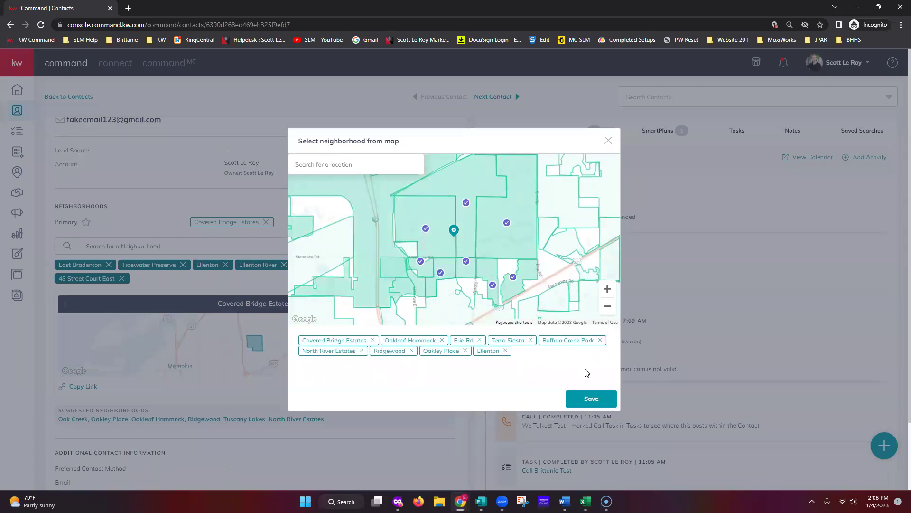
{"action": "left_click", "coordinate": [589, 400]}
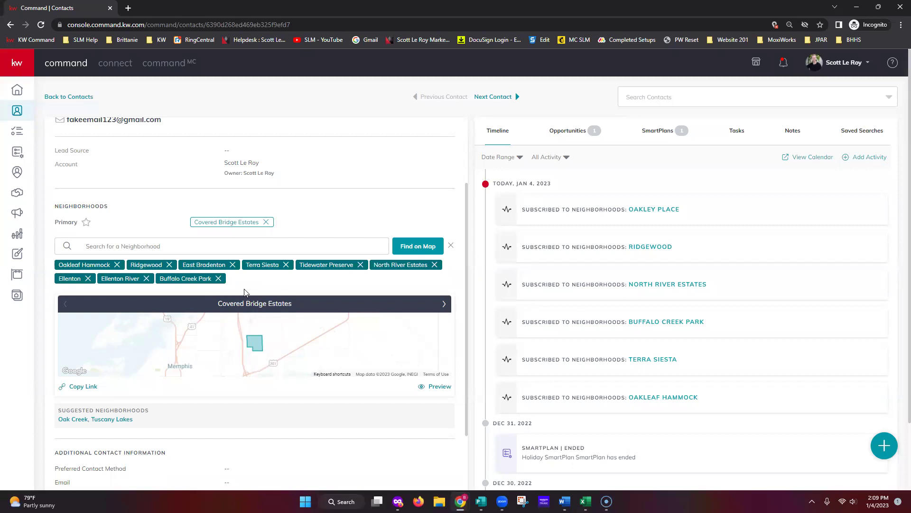
{"action": "left_click", "coordinate": [667, 135]}
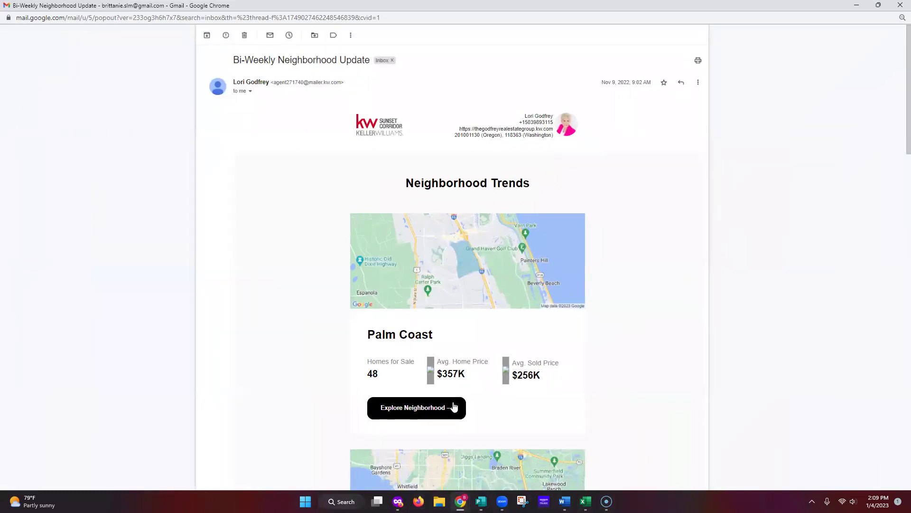
Scroll the Bi-Weekly Neighborhood Update email and open Palm Coast's Explore Neighborhood page.
{"action": "scroll", "coordinate": [478, 405], "scroll_direction": "down", "scroll_amount": 2}
{"action": "scroll", "coordinate": [512, 350], "scroll_direction": "down", "scroll_amount": 4}
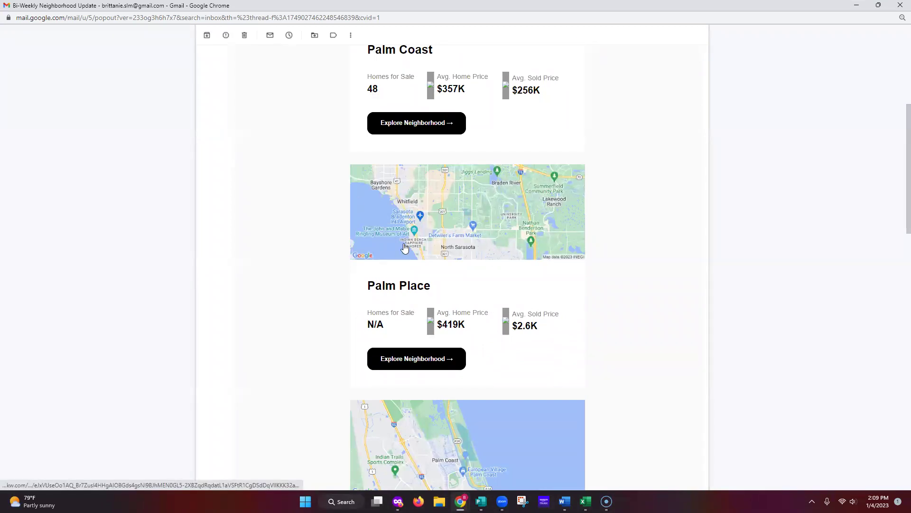
{"action": "scroll", "coordinate": [404, 342], "scroll_direction": "down", "scroll_amount": 1}
{"action": "scroll", "coordinate": [479, 340], "scroll_direction": "up", "scroll_amount": 2}
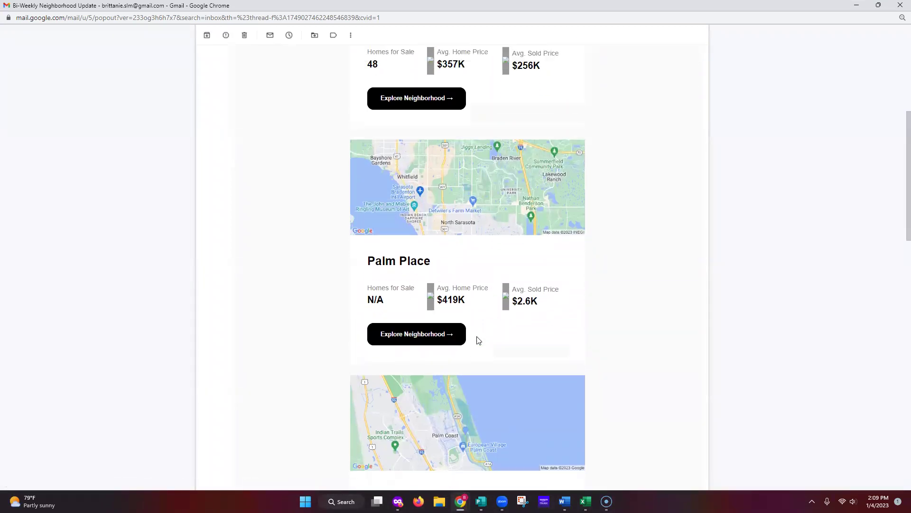
{"action": "scroll", "coordinate": [401, 404], "scroll_direction": "down", "scroll_amount": 5}
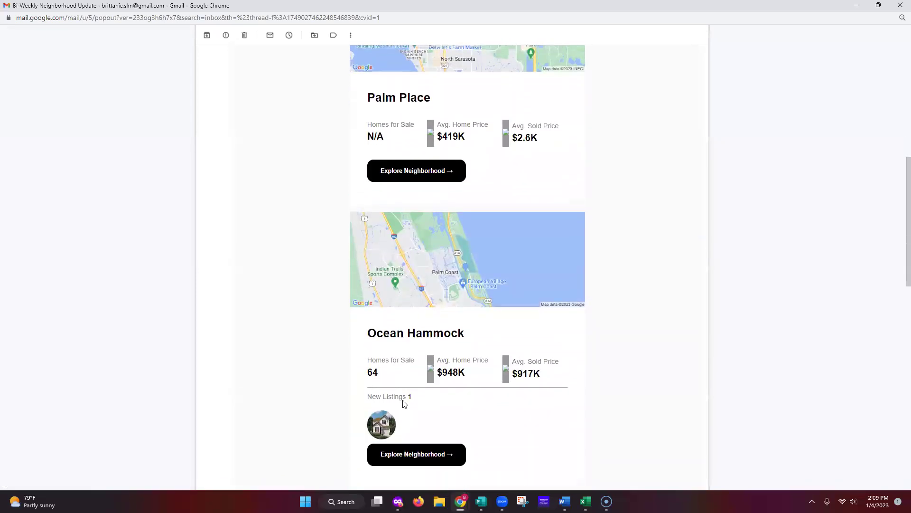
{"action": "scroll", "coordinate": [464, 396], "scroll_direction": "up", "scroll_amount": 3}
{"action": "scroll", "coordinate": [464, 395], "scroll_direction": "up", "scroll_amount": 5}
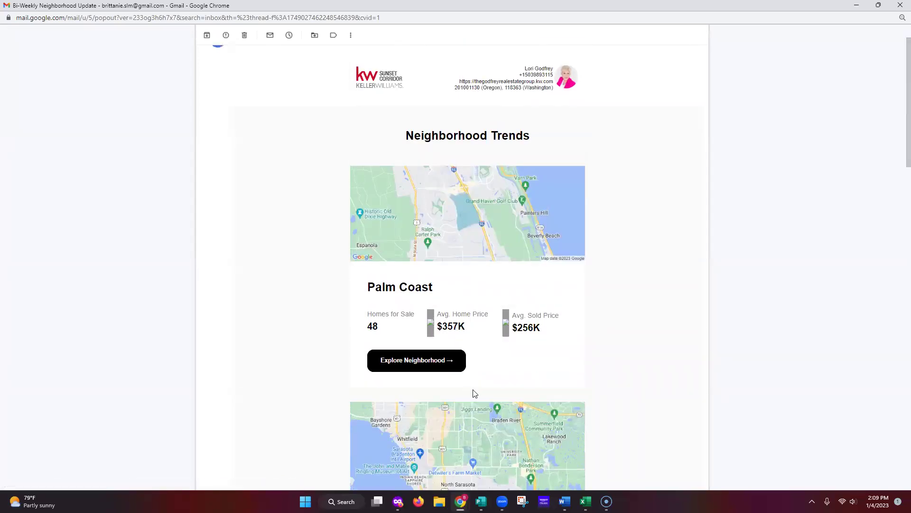
{"action": "left_click", "coordinate": [419, 369]}
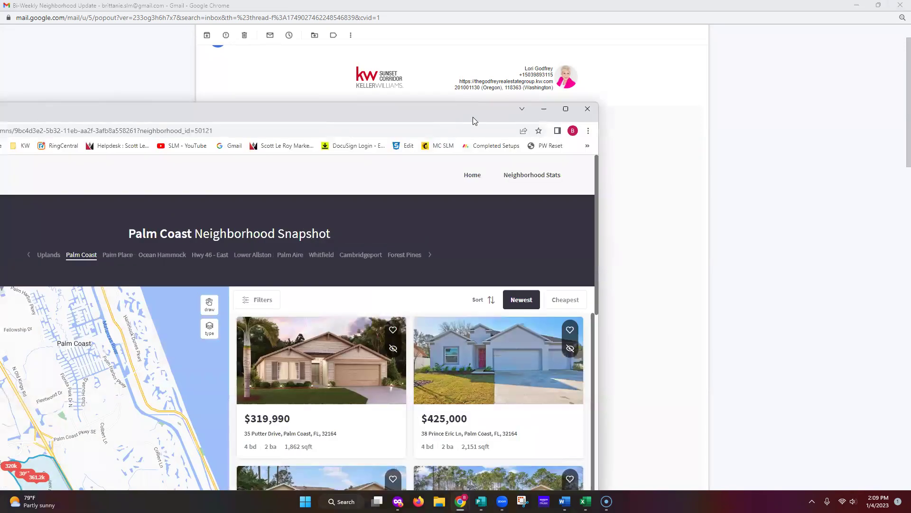
{"action": "double_click", "coordinate": [472, 117]}
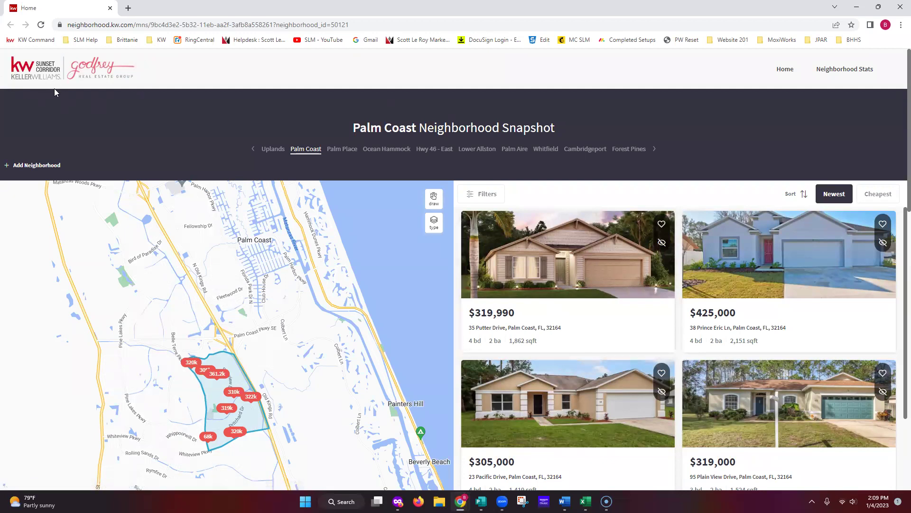
{"action": "scroll", "coordinate": [531, 173], "scroll_direction": "down", "scroll_amount": 6}
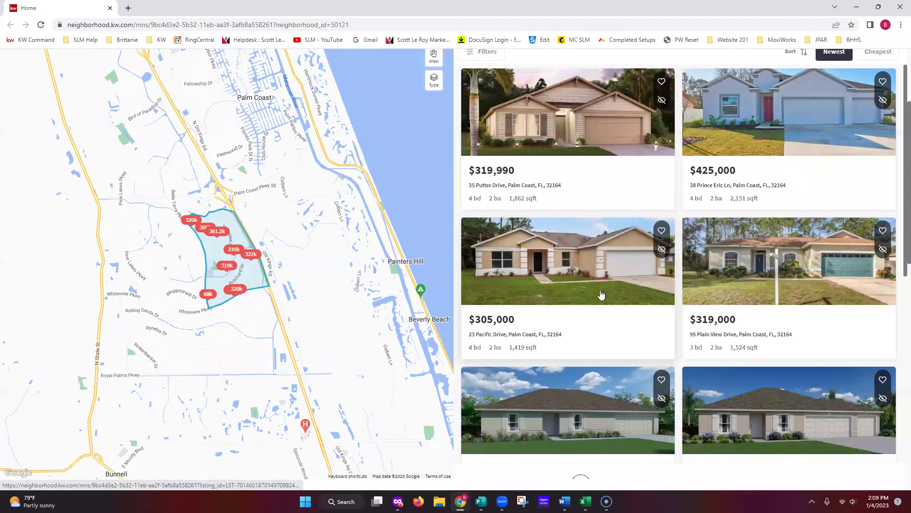
{"action": "scroll", "coordinate": [620, 298], "scroll_direction": "down", "scroll_amount": 6}
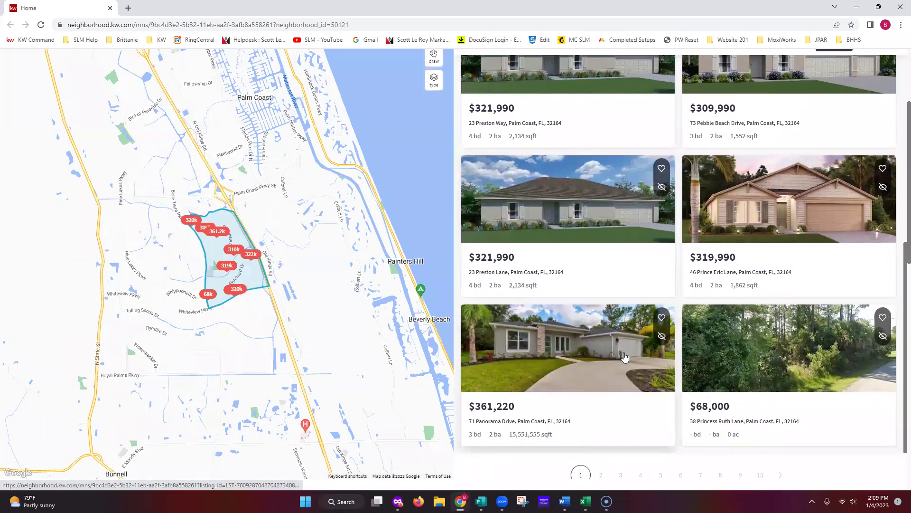
{"action": "scroll", "coordinate": [655, 369], "scroll_direction": "down", "scroll_amount": 6}
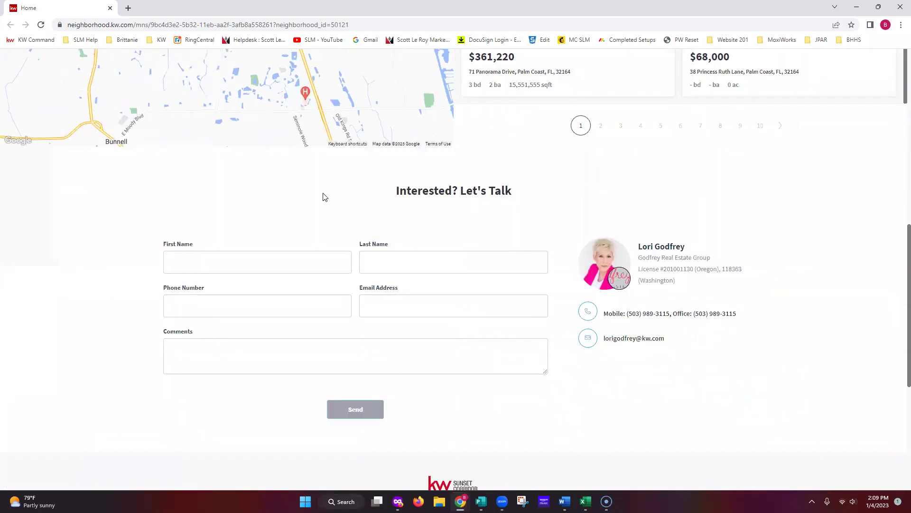
{"action": "scroll", "coordinate": [621, 396], "scroll_direction": "up", "scroll_amount": 4}
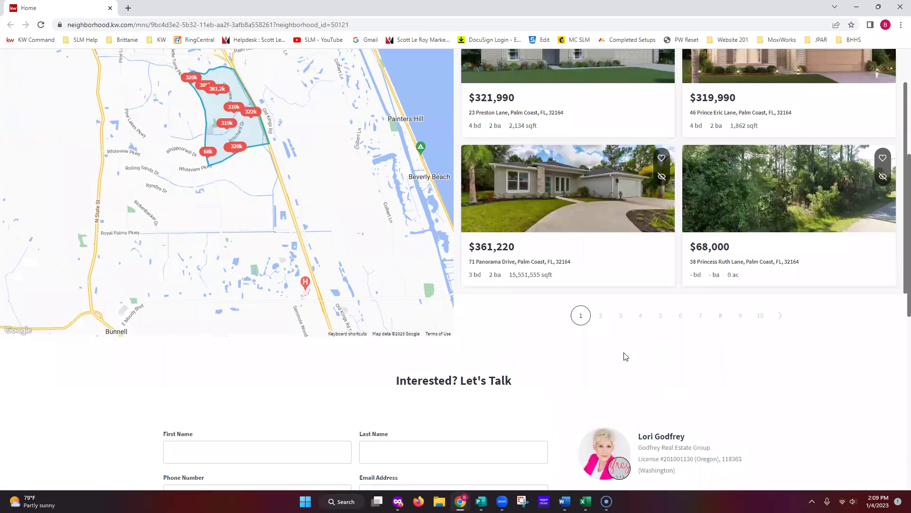
{"action": "left_click", "coordinate": [601, 316]}
{"action": "left_click", "coordinate": [634, 319]}
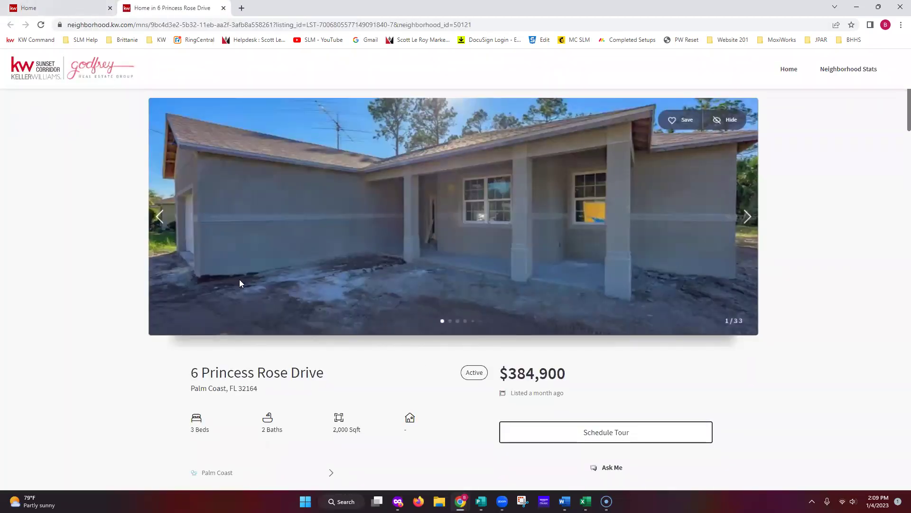
{"action": "scroll", "coordinate": [450, 390], "scroll_direction": "down", "scroll_amount": 6}
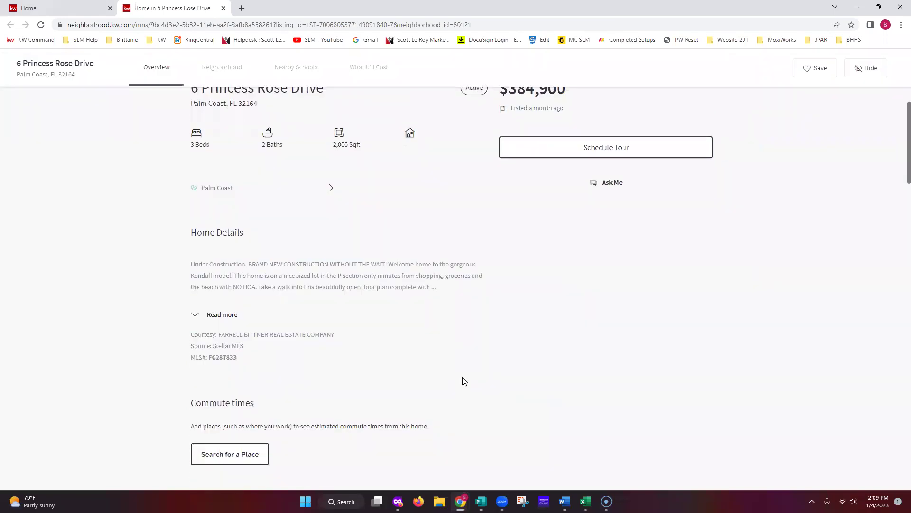
Back on the Home tab, filter to Ocean Hammock and open Neighborhood Stats.
{"action": "left_click", "coordinate": [66, 8]}
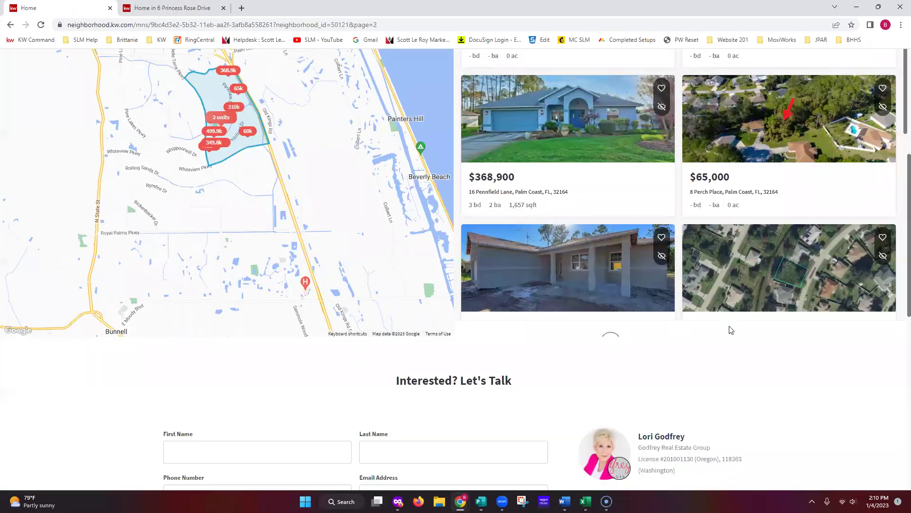
{"action": "scroll", "coordinate": [731, 329], "scroll_direction": "up", "scroll_amount": 6}
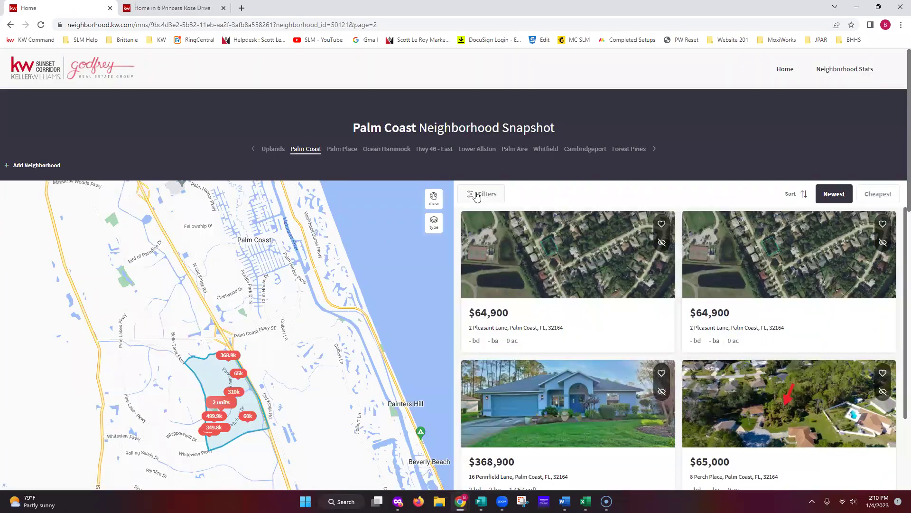
{"action": "left_click", "coordinate": [477, 197]}
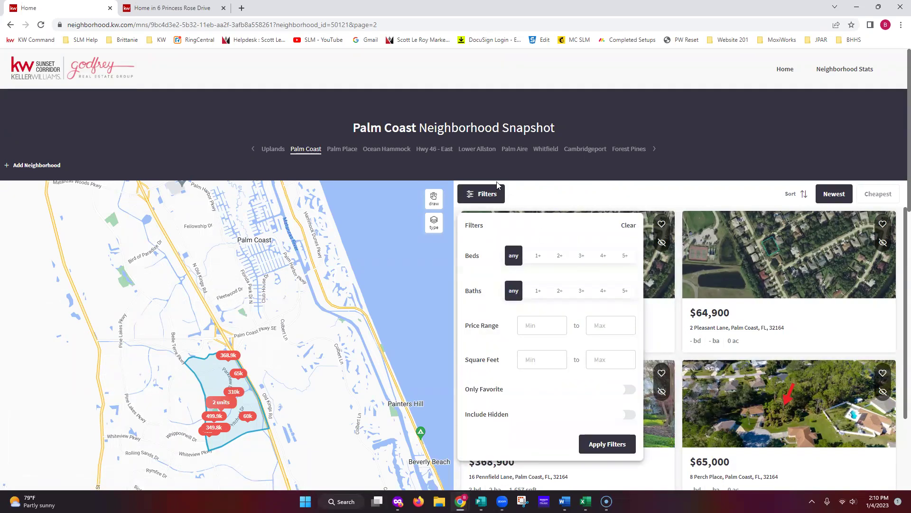
{"action": "left_click", "coordinate": [385, 150]}
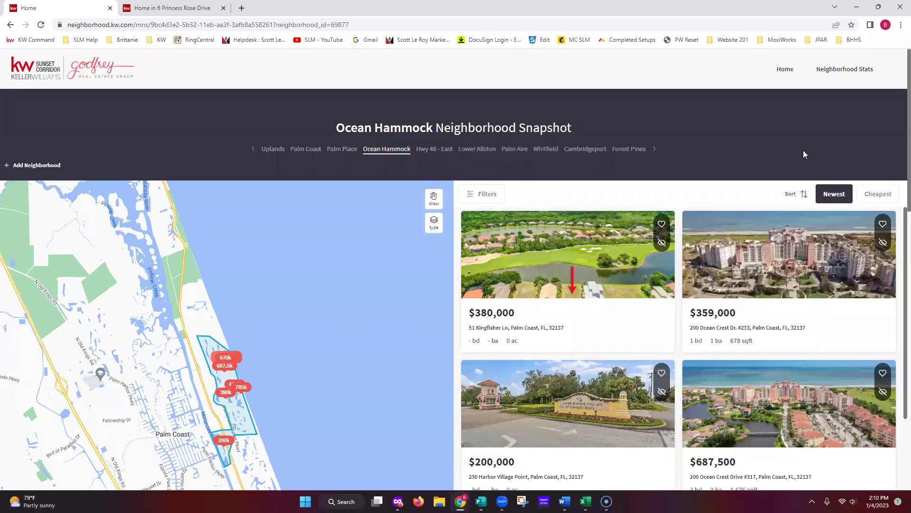
{"action": "left_click", "coordinate": [841, 70]}
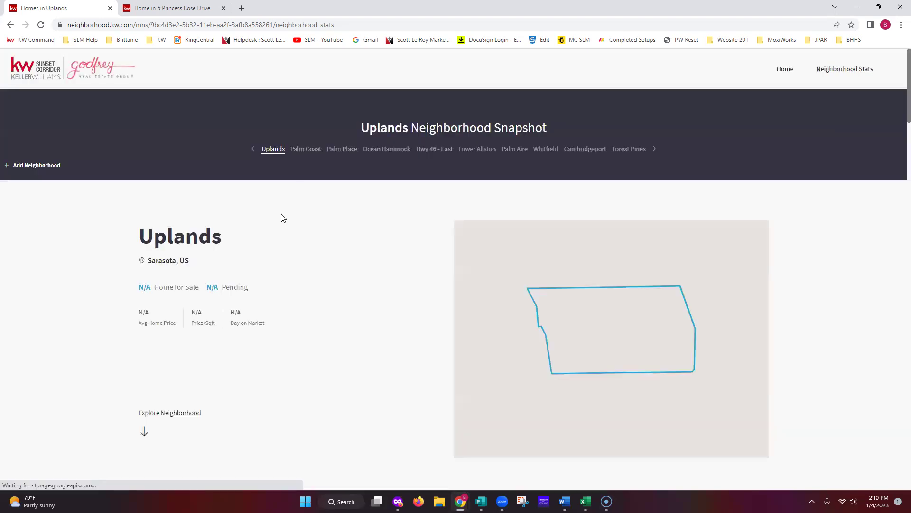
Show Ocean Hammock's neighborhood stats and scroll through them.
{"action": "left_click", "coordinate": [386, 150]}
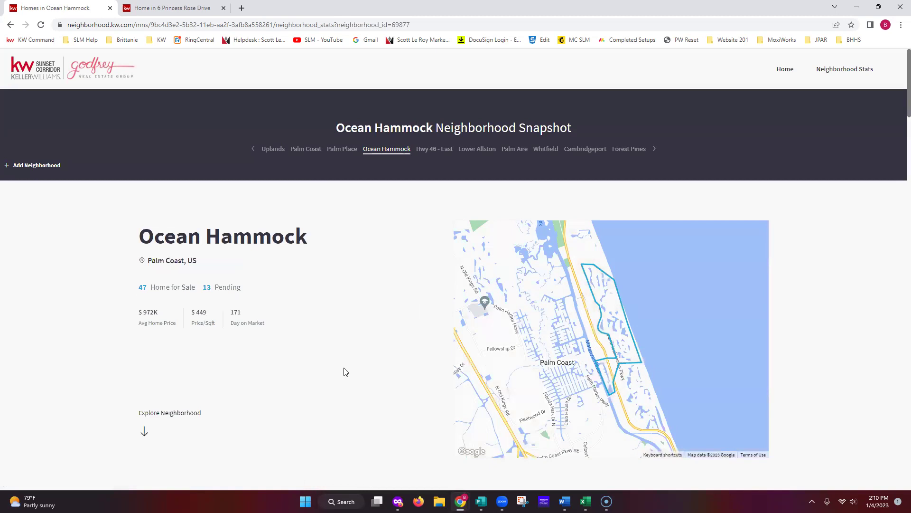
{"action": "scroll", "coordinate": [339, 379], "scroll_direction": "down", "scroll_amount": 1}
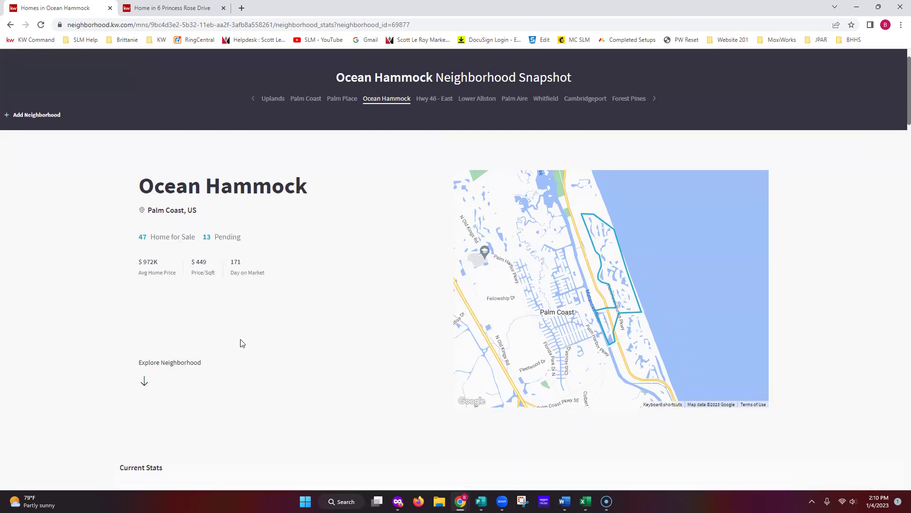
{"action": "scroll", "coordinate": [242, 341], "scroll_direction": "down", "scroll_amount": 5}
{"action": "scroll", "coordinate": [243, 342], "scroll_direction": "down", "scroll_amount": 1}
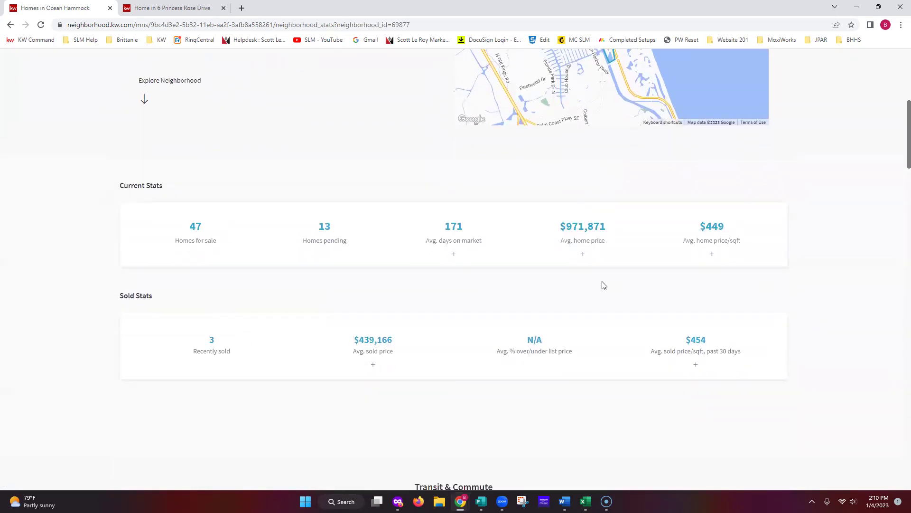
{"action": "scroll", "coordinate": [589, 385], "scroll_direction": "down", "scroll_amount": 8}
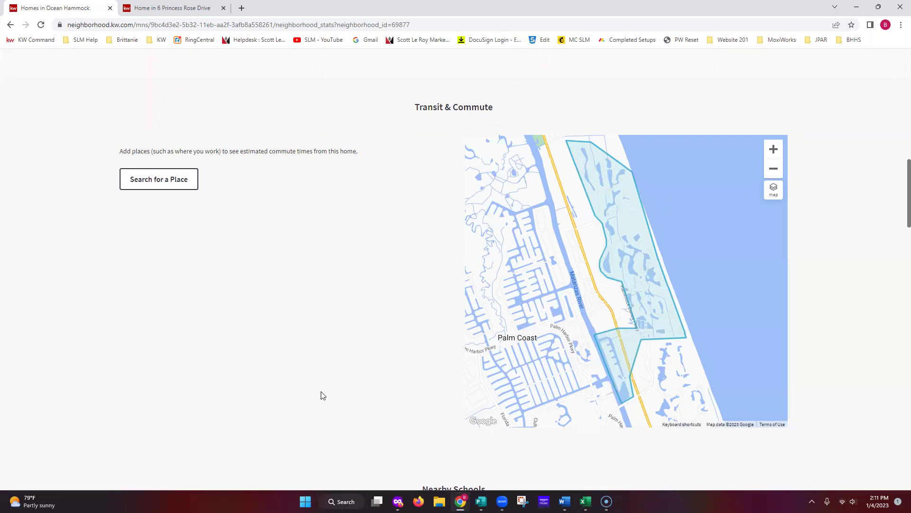
Filter the Places map to Groceries (Publix) and move the site window aside.
{"action": "scroll", "coordinate": [367, 402], "scroll_direction": "down", "scroll_amount": 5}
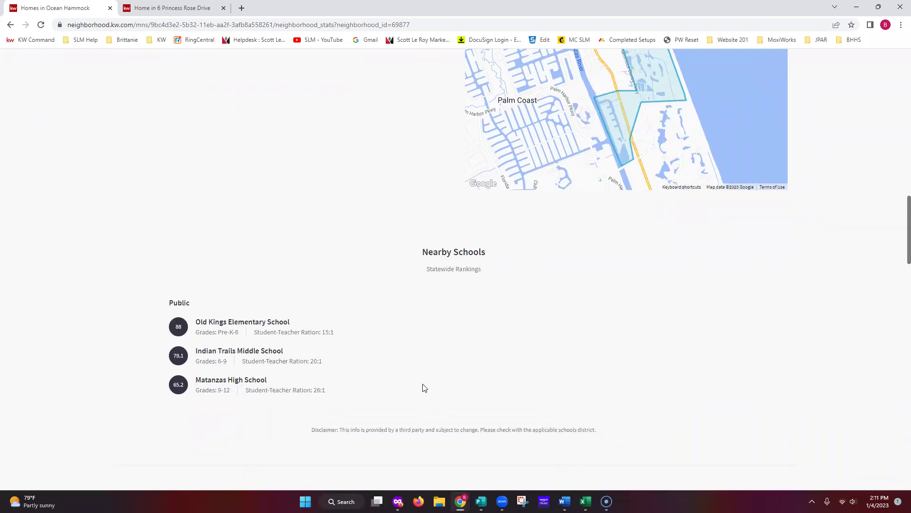
{"action": "scroll", "coordinate": [425, 387], "scroll_direction": "down", "scroll_amount": 7}
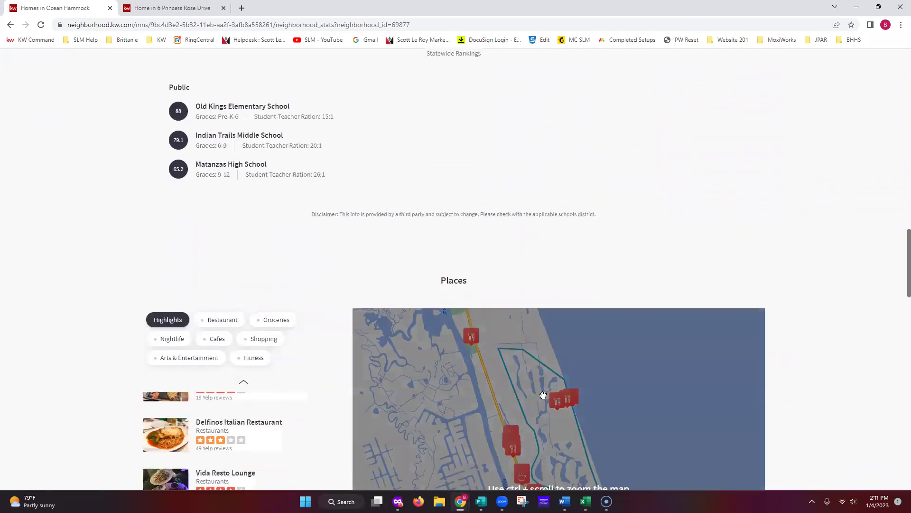
{"action": "scroll", "coordinate": [246, 432], "scroll_direction": "down", "scroll_amount": 2}
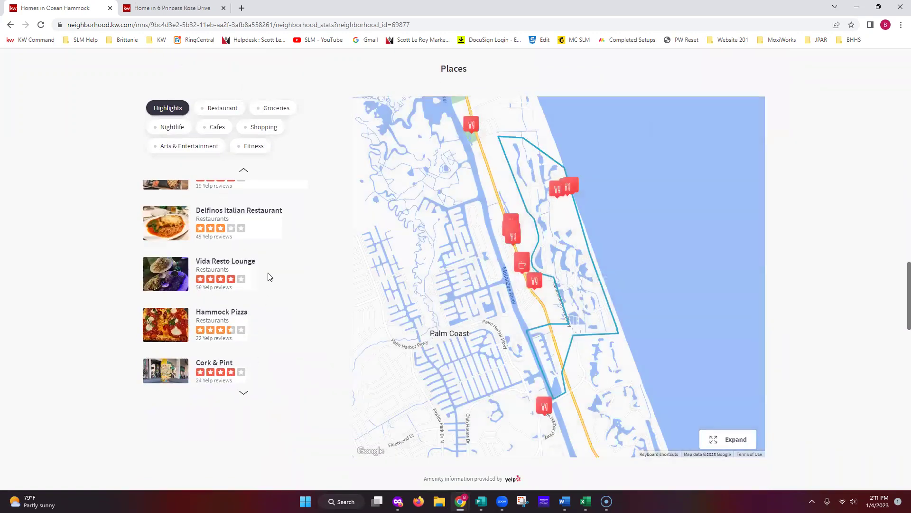
{"action": "left_click", "coordinate": [265, 112]}
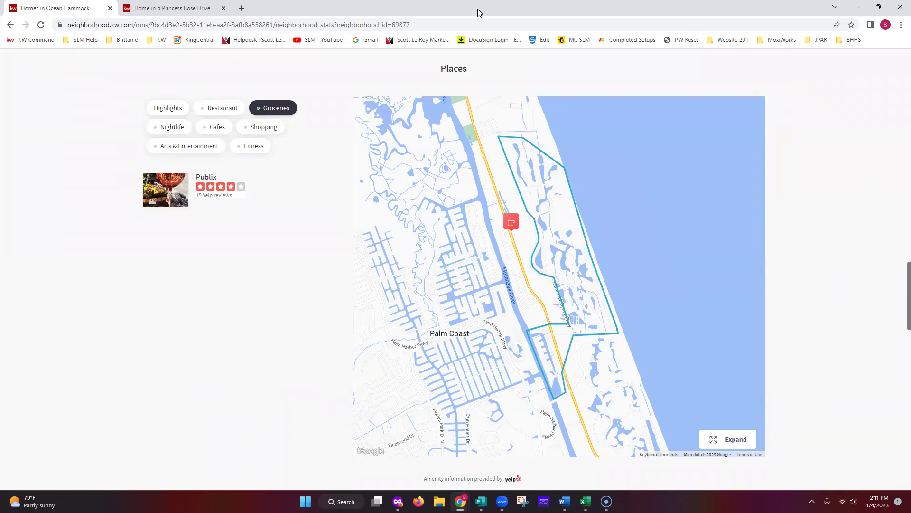
{"action": "left_click_drag", "start_coordinate": [502, 10], "coordinate": [897, 59]}
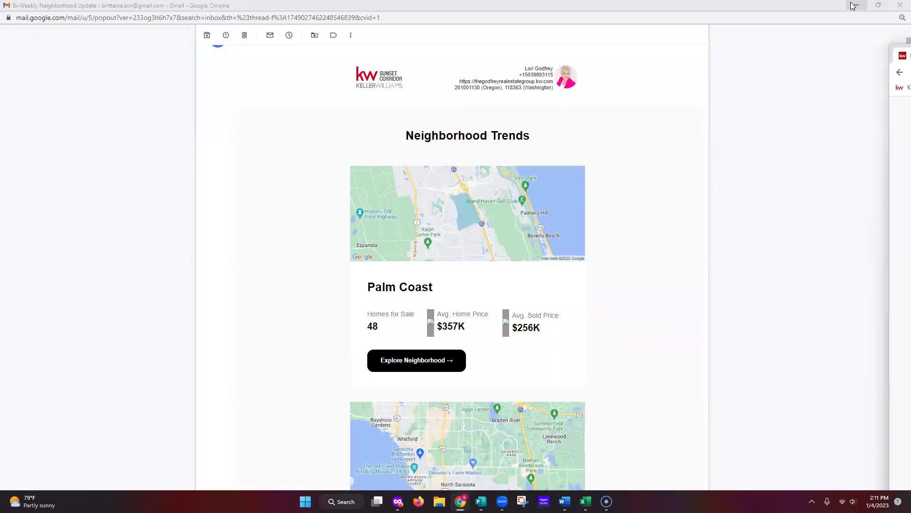
Minimize the Gmail email window to reveal the test contact's KW Command page.
{"action": "left_click", "coordinate": [853, 6]}
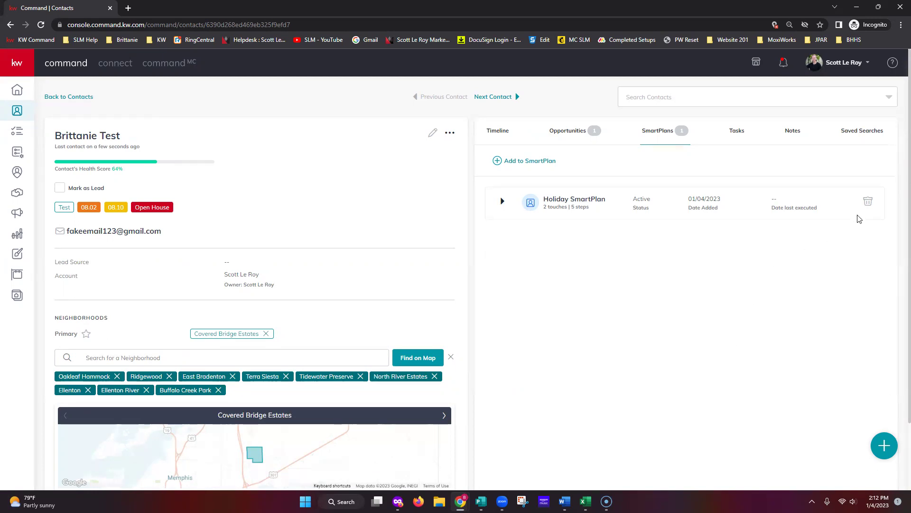
{"action": "left_click", "coordinate": [893, 64]}
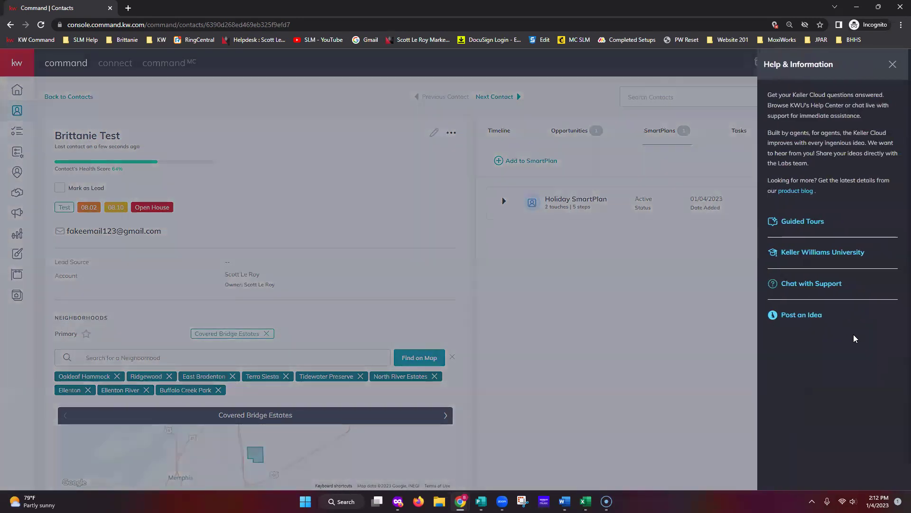
{"action": "left_click", "coordinate": [822, 285]}
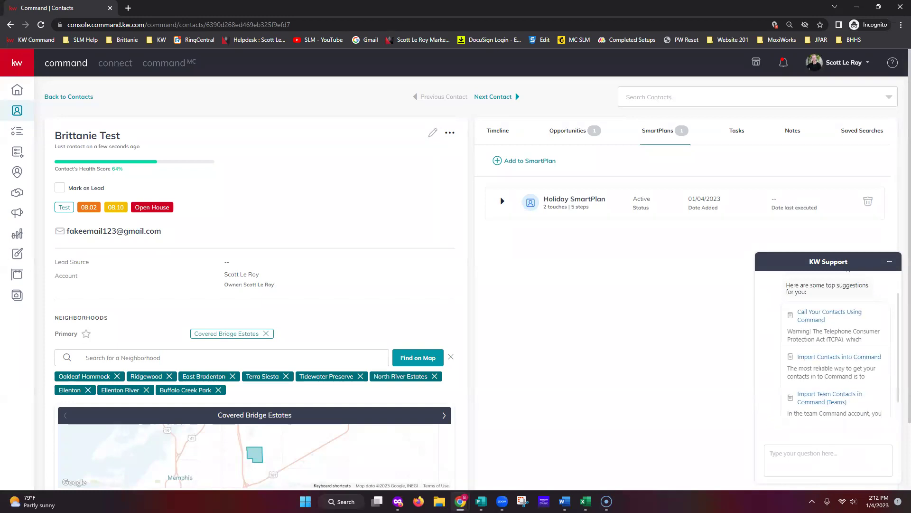
{"action": "left_click", "coordinate": [890, 262]}
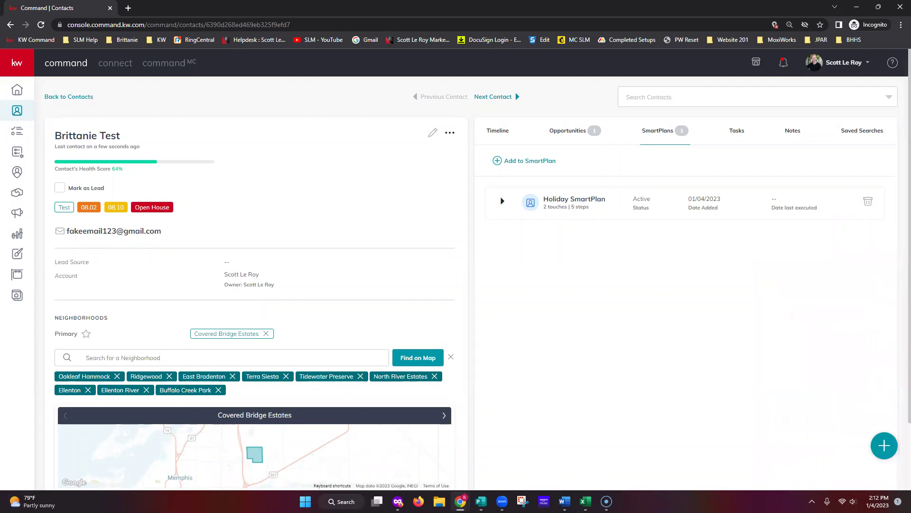